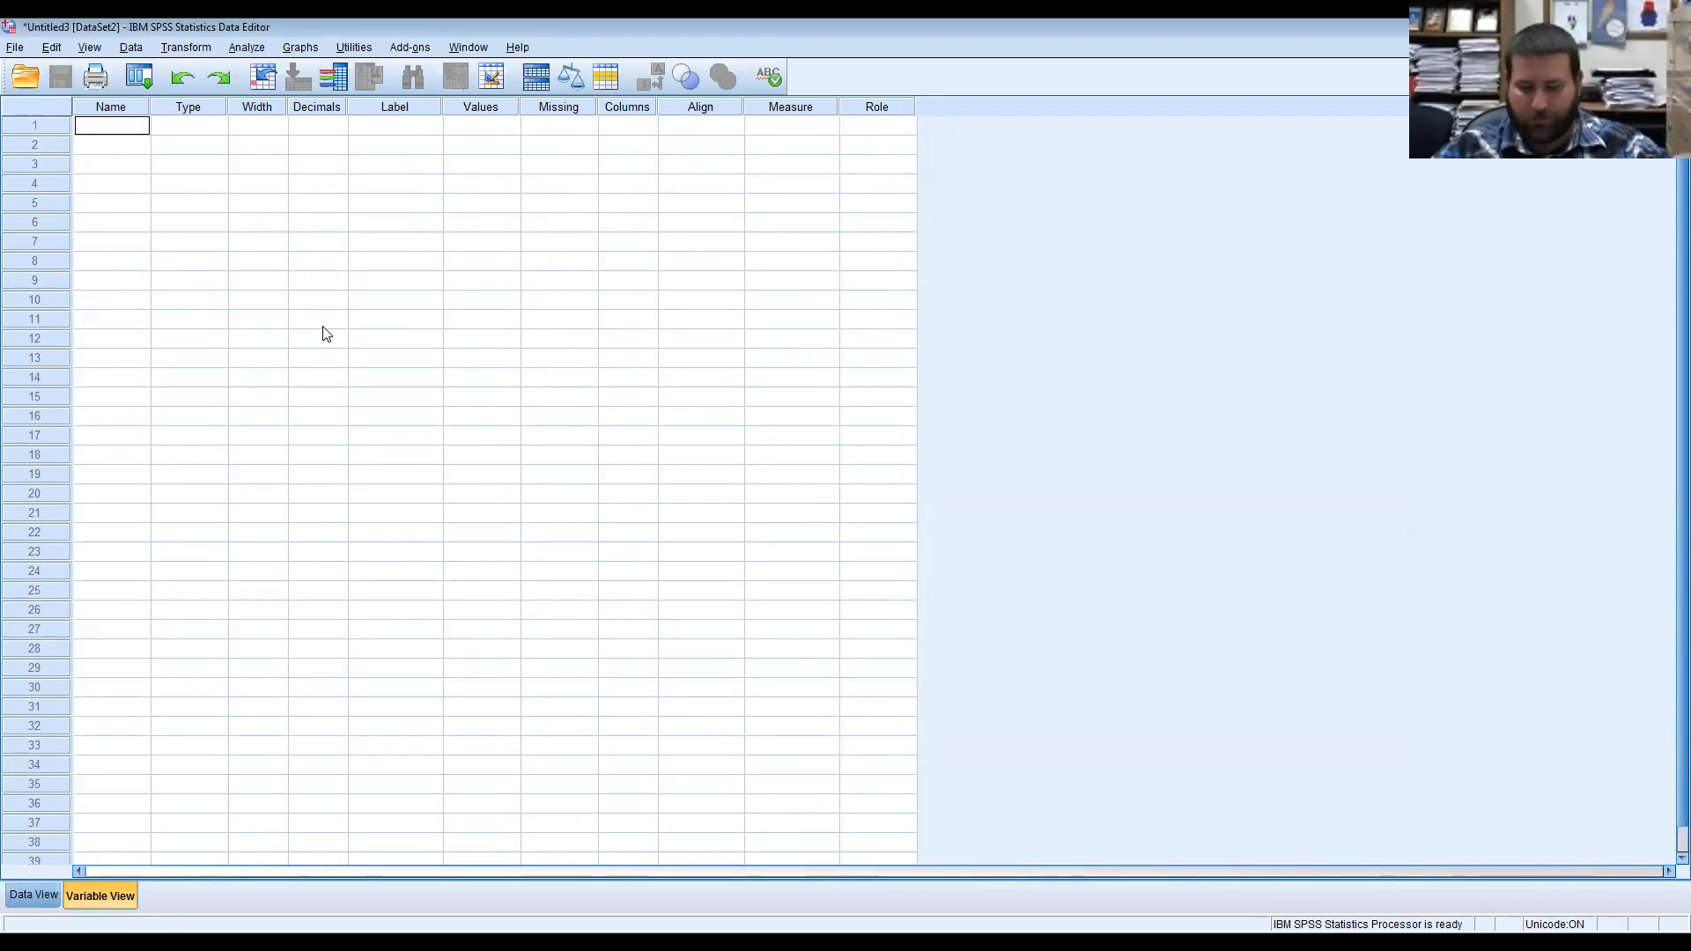
Define a numeric variable named books with 0 decimals and a Scale measurement level.
type("books")
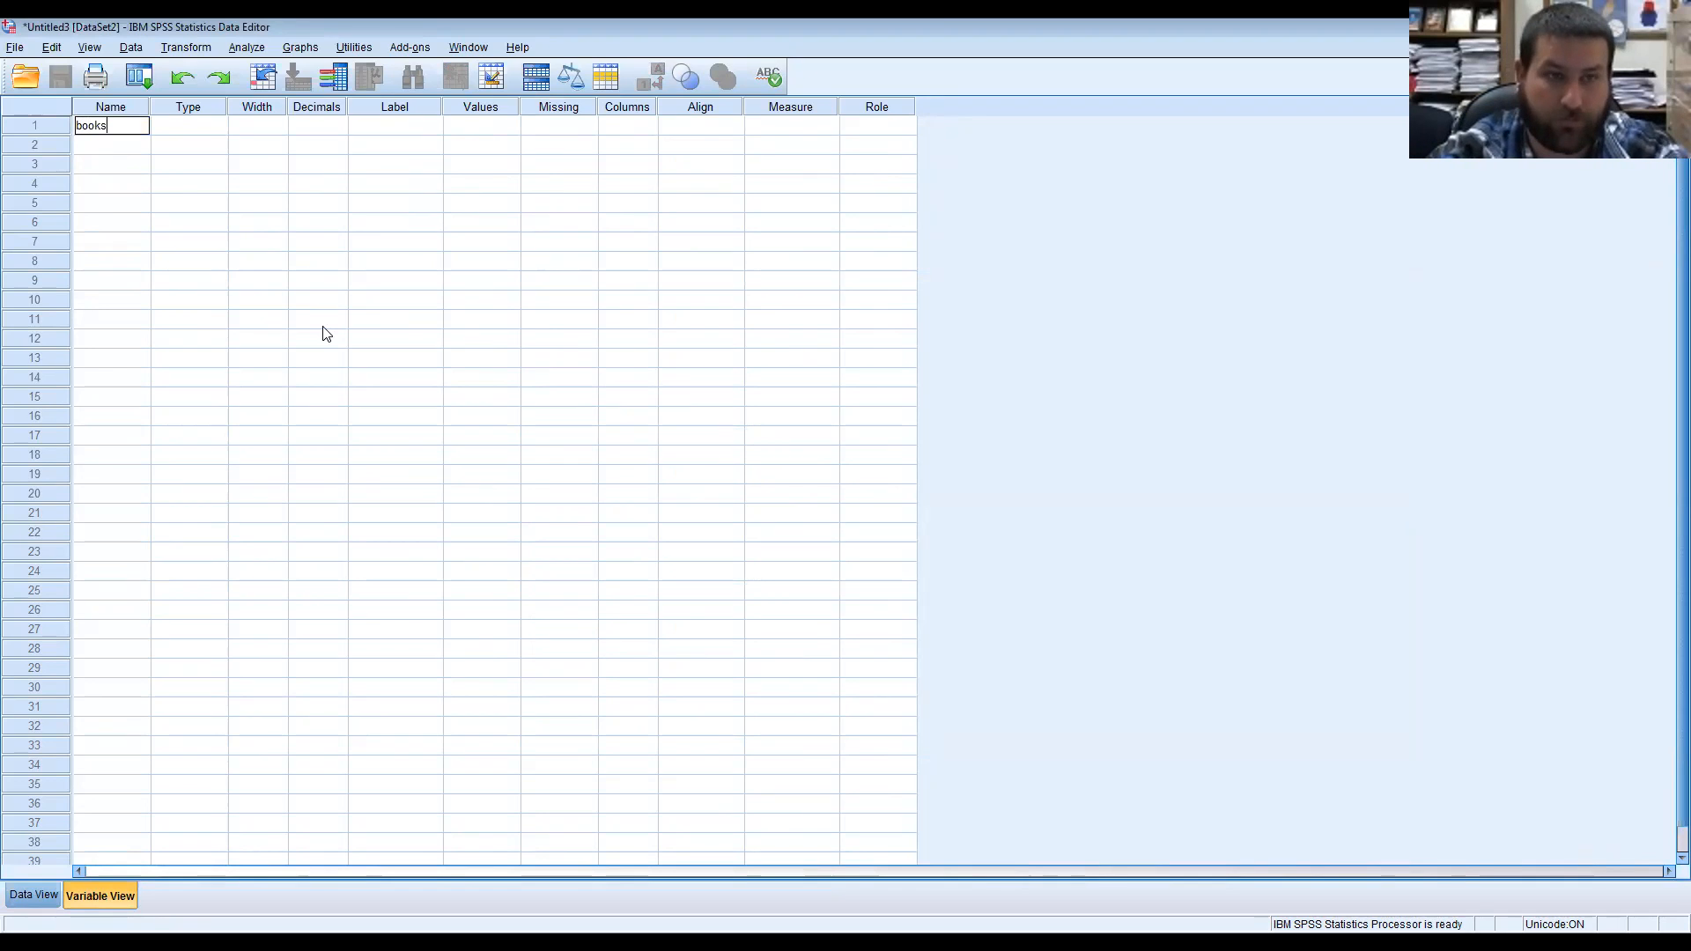
key("Tab")
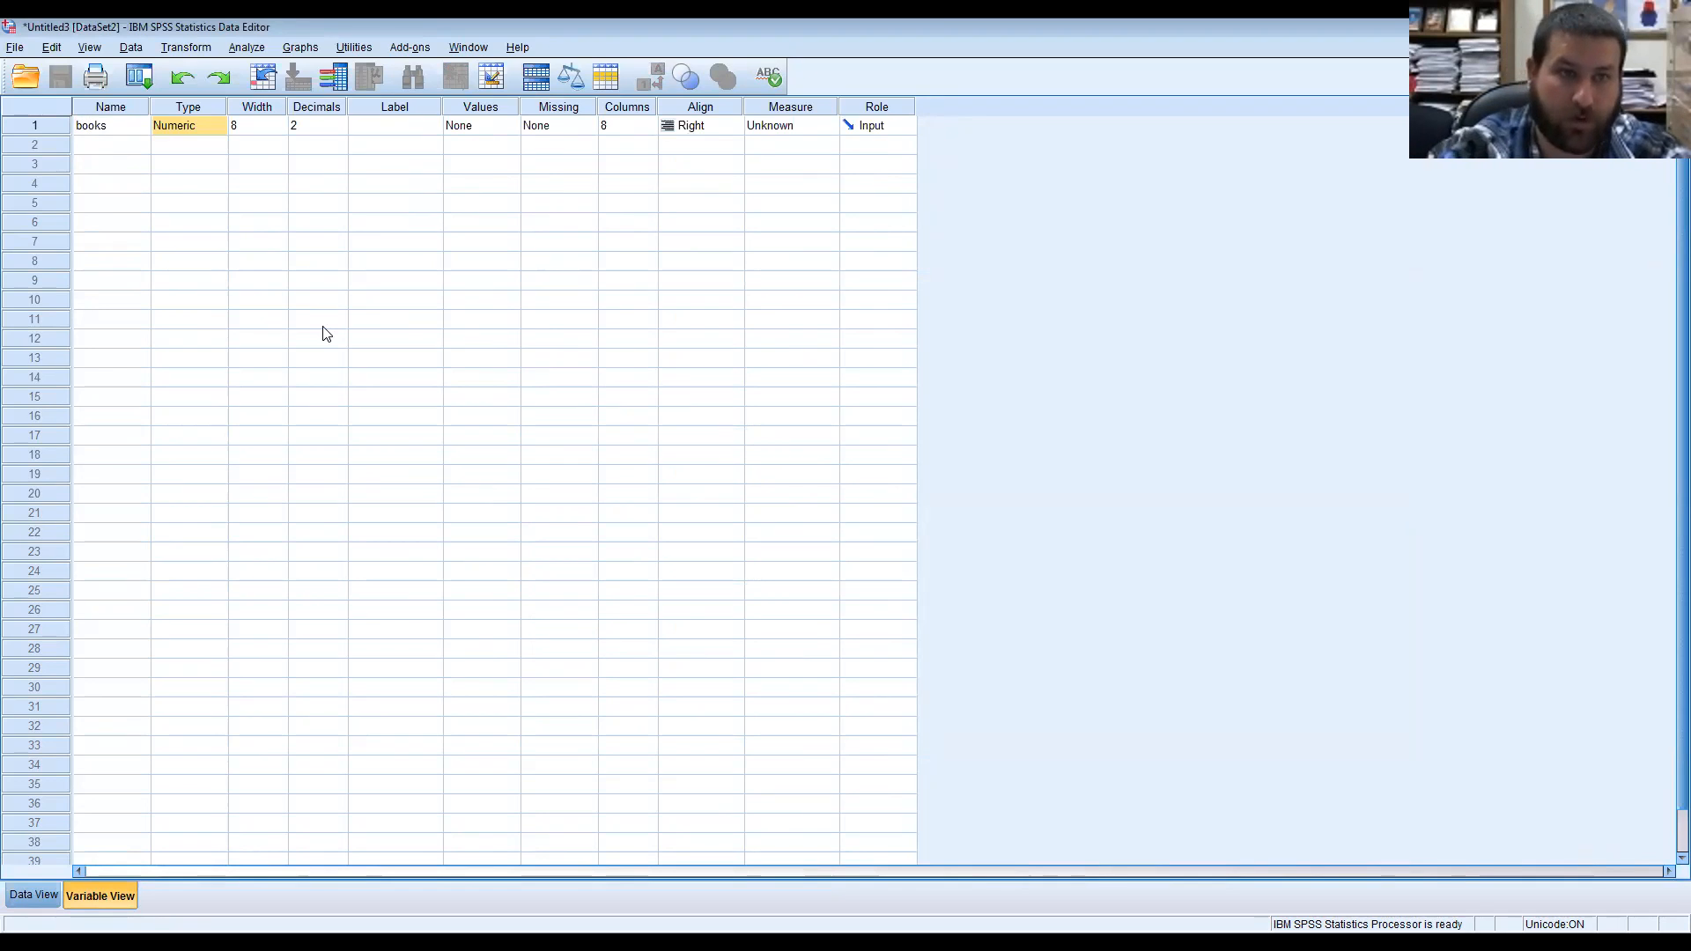
left_click(341, 129)
left_click(341, 129)
left_click(340, 129)
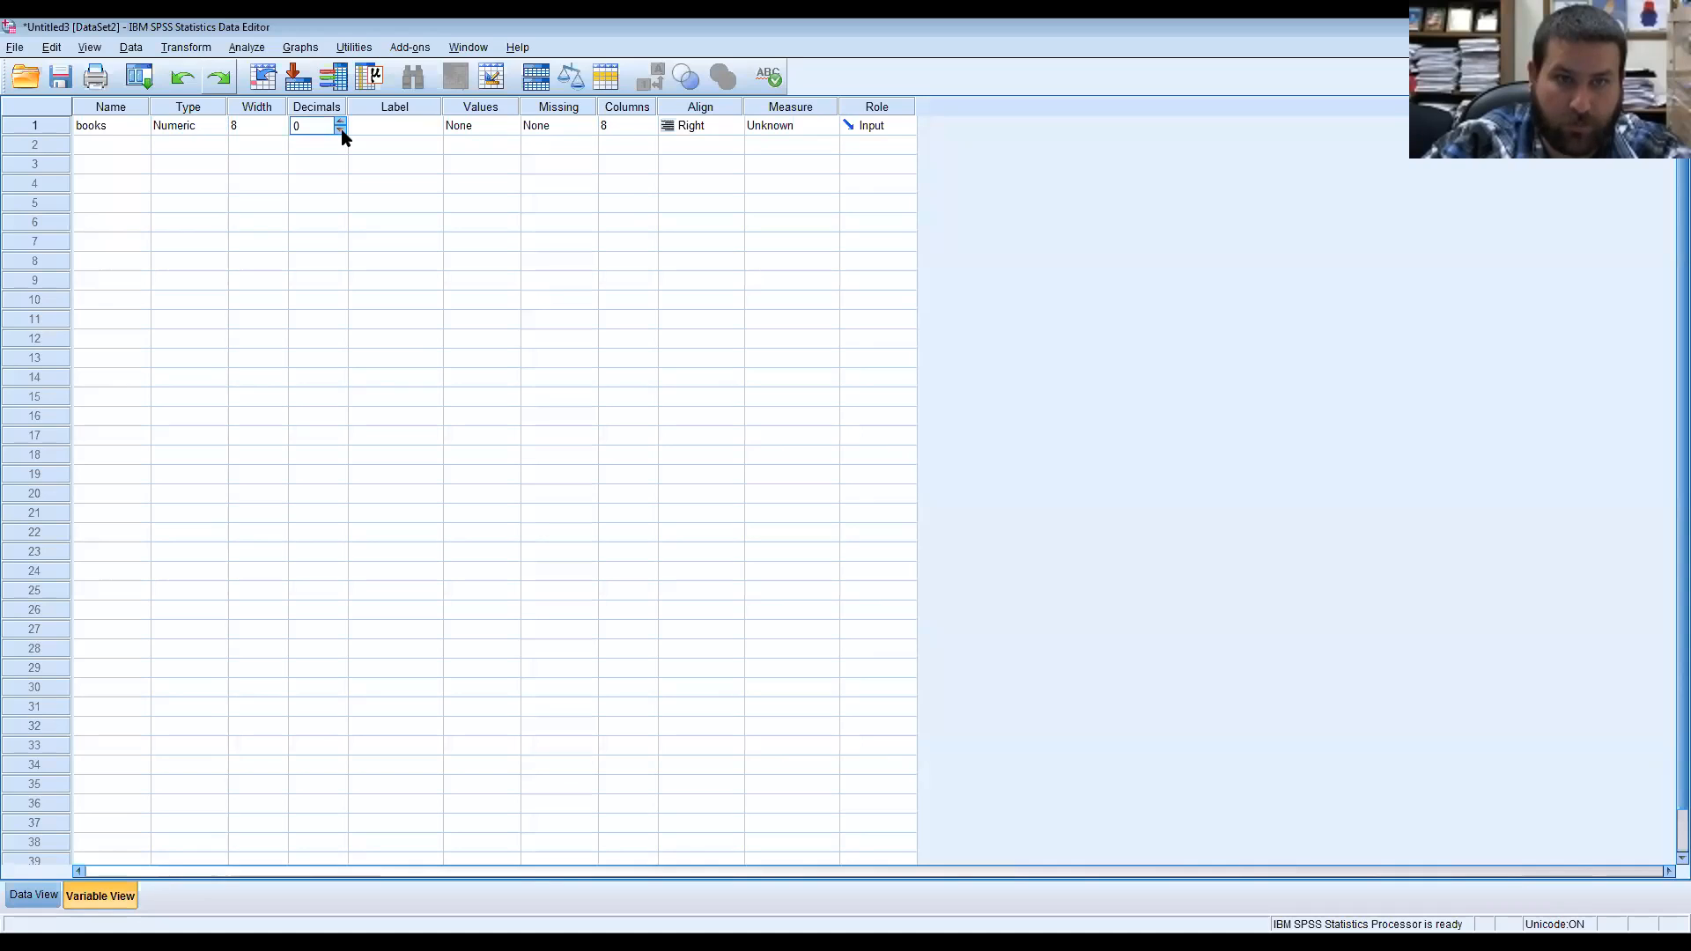
left_click(812, 128)
left_click(802, 148)
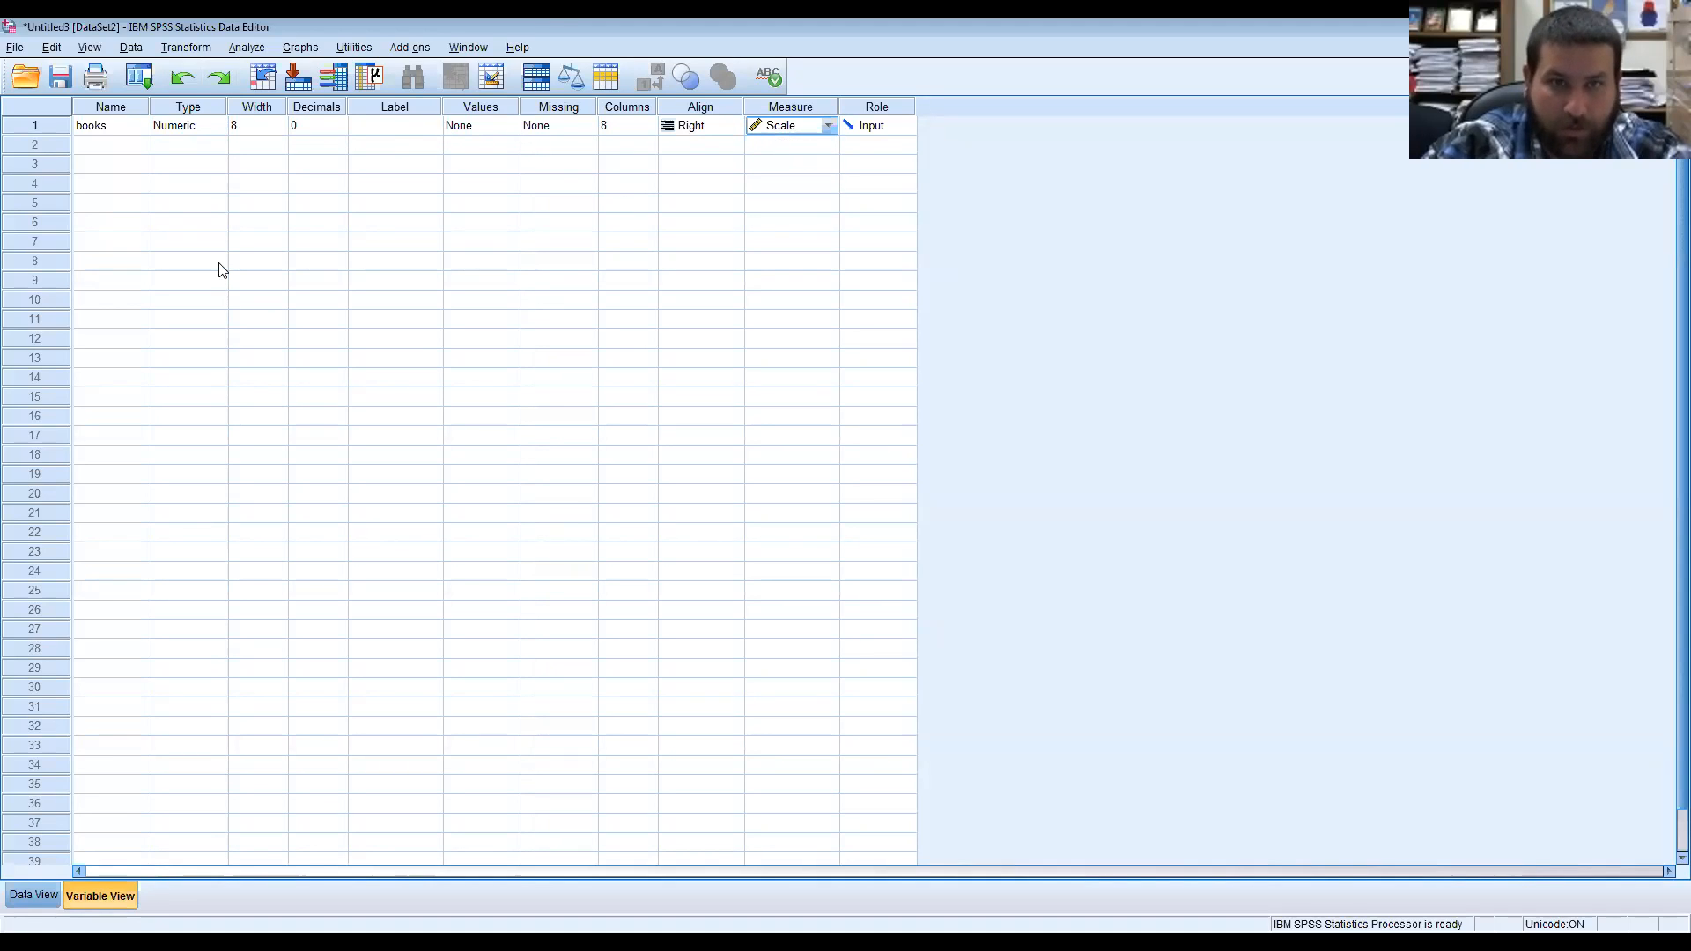
Define a second numeric variable named TV with 0 decimals and a Scale measurement level.
left_click(121, 150)
left_click(119, 147)
type("TV")
key("Tab")
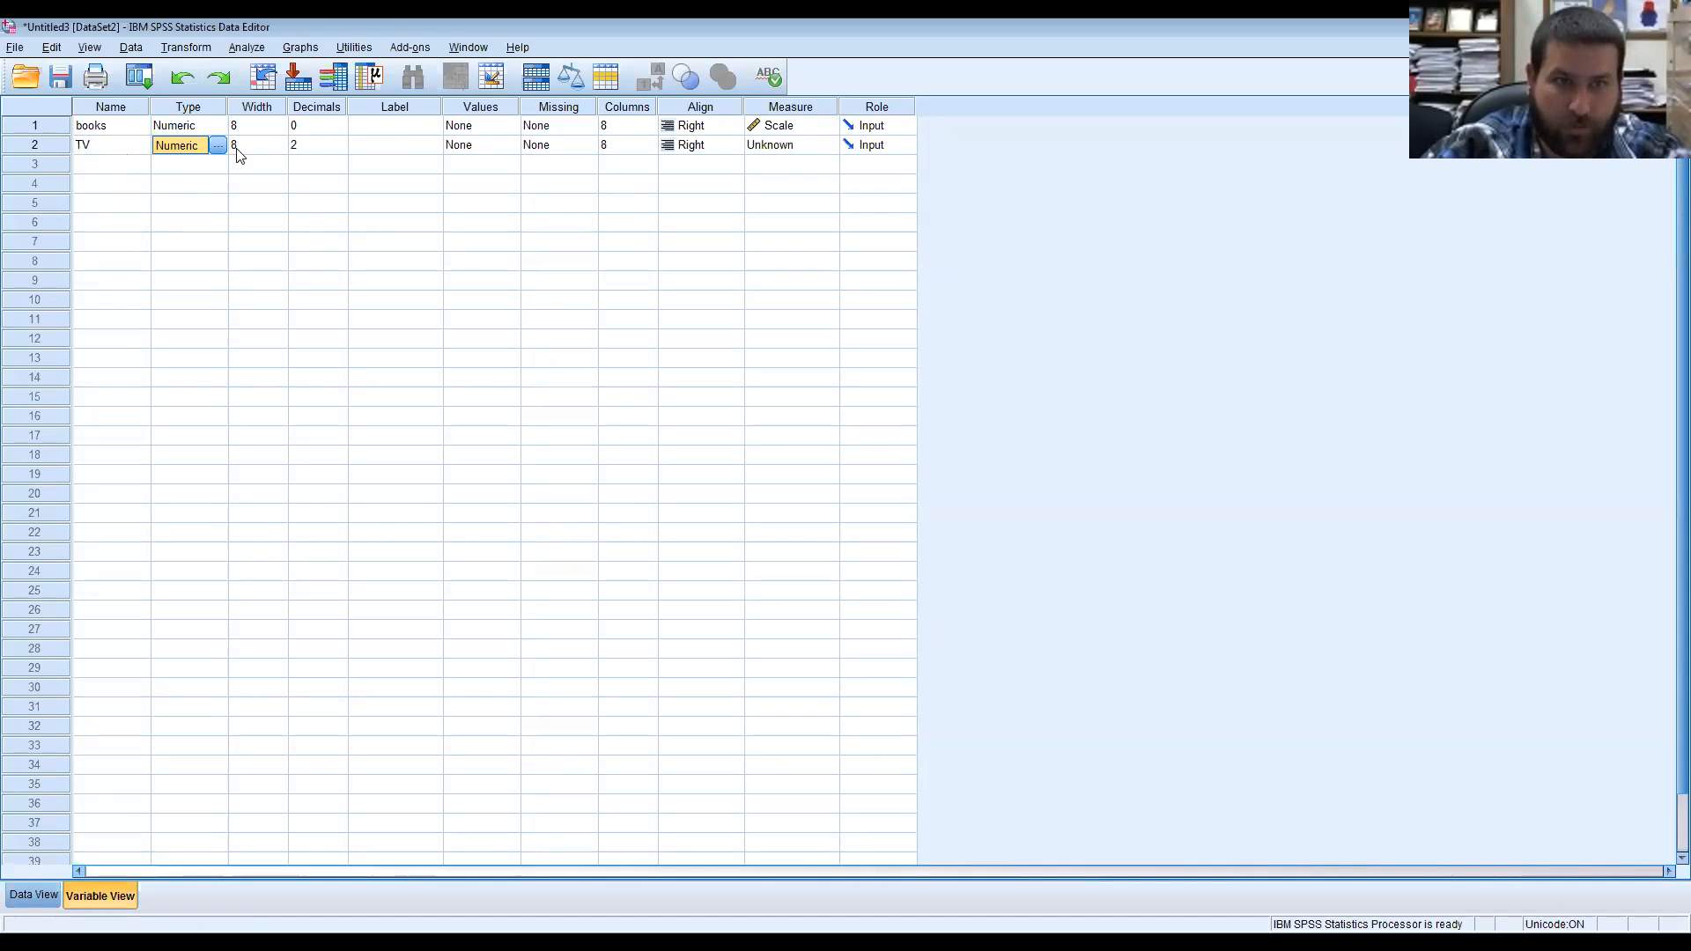
left_click(344, 155)
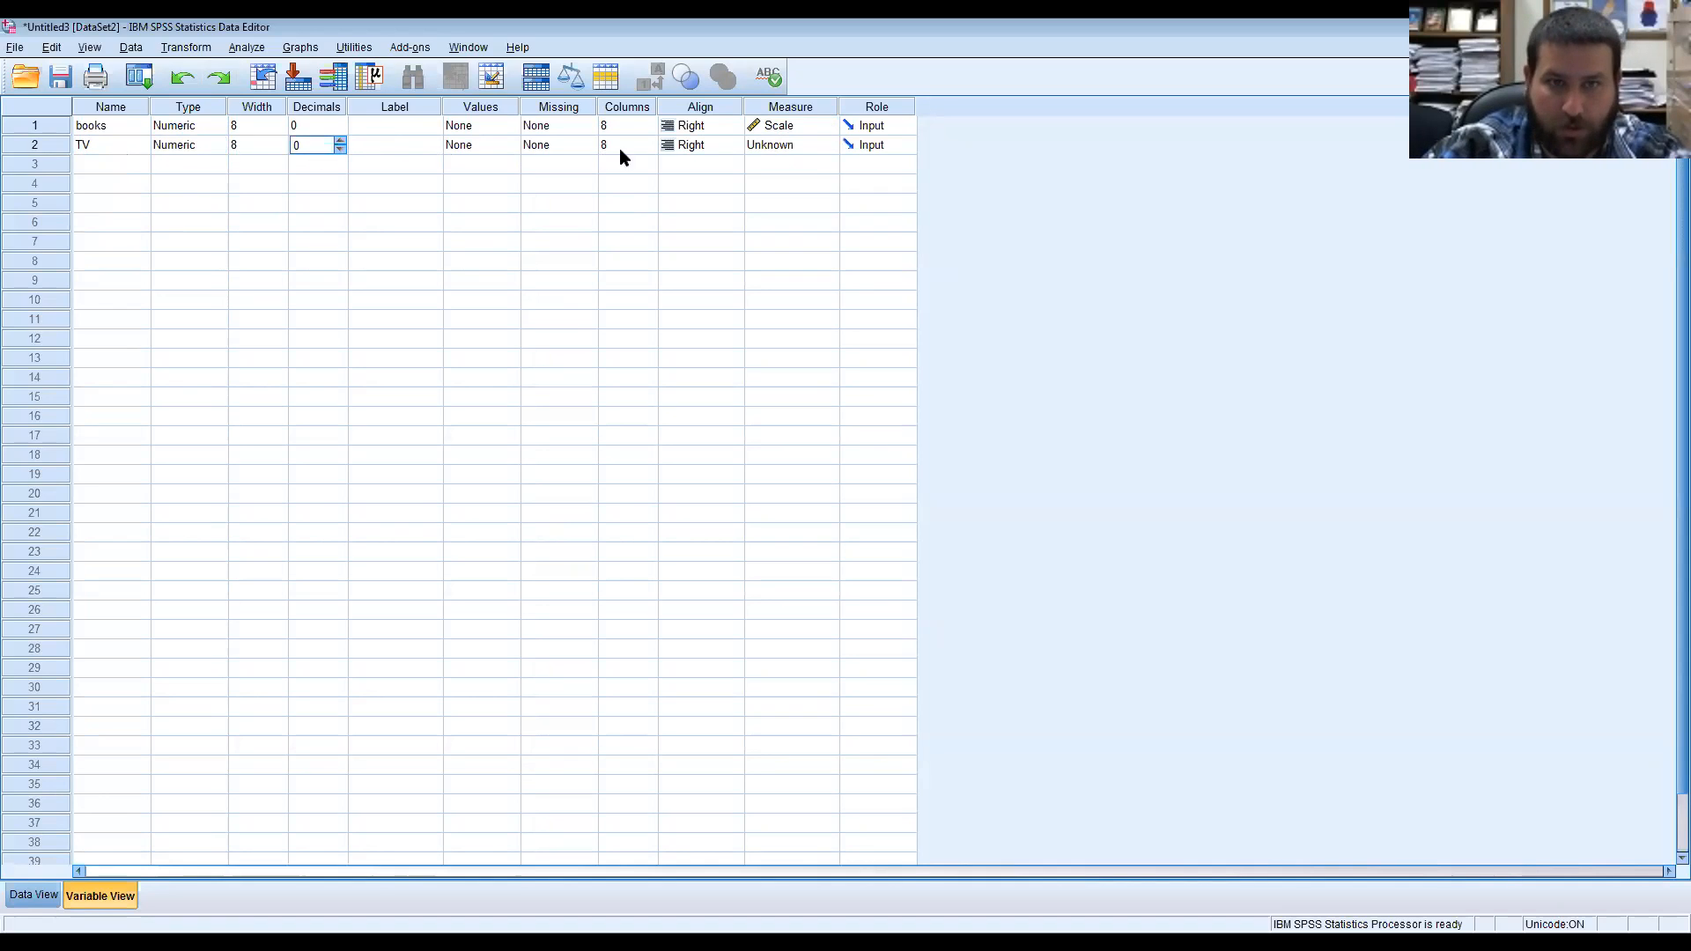
type("0")
left_click(819, 154)
left_click(814, 165)
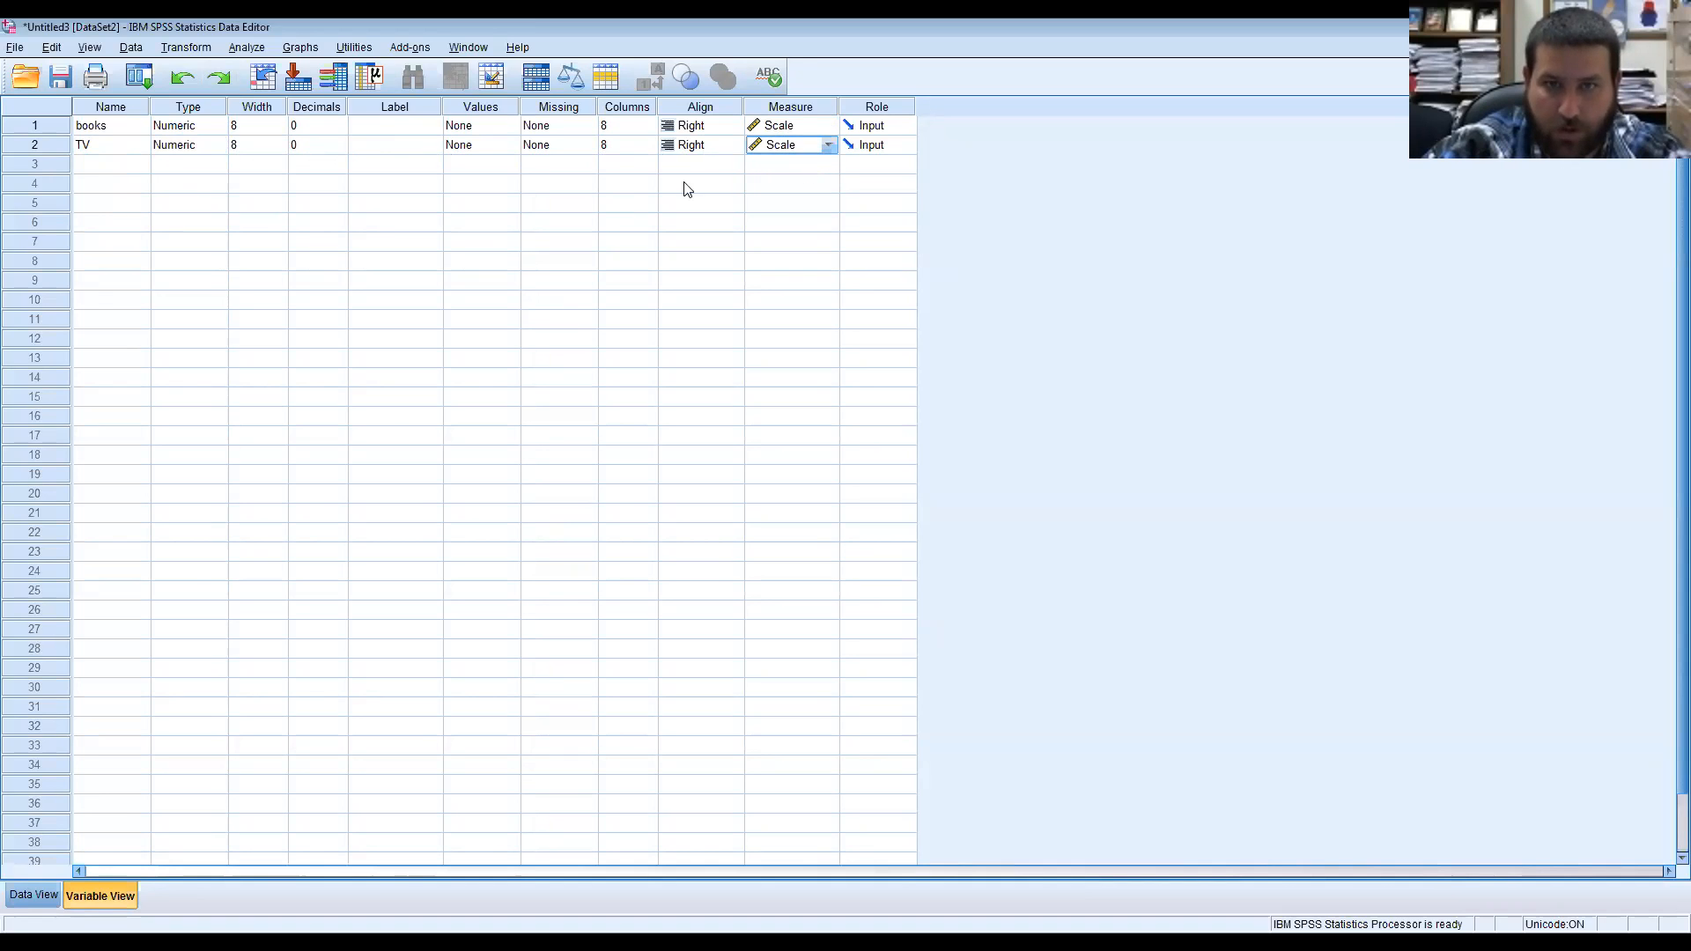
In the data grid, enter the books values 0, 7, 2, 1, 5, 4, 3, 3, 0 and 1 for cases 1 to 10.
left_click(35, 895)
left_click(121, 150)
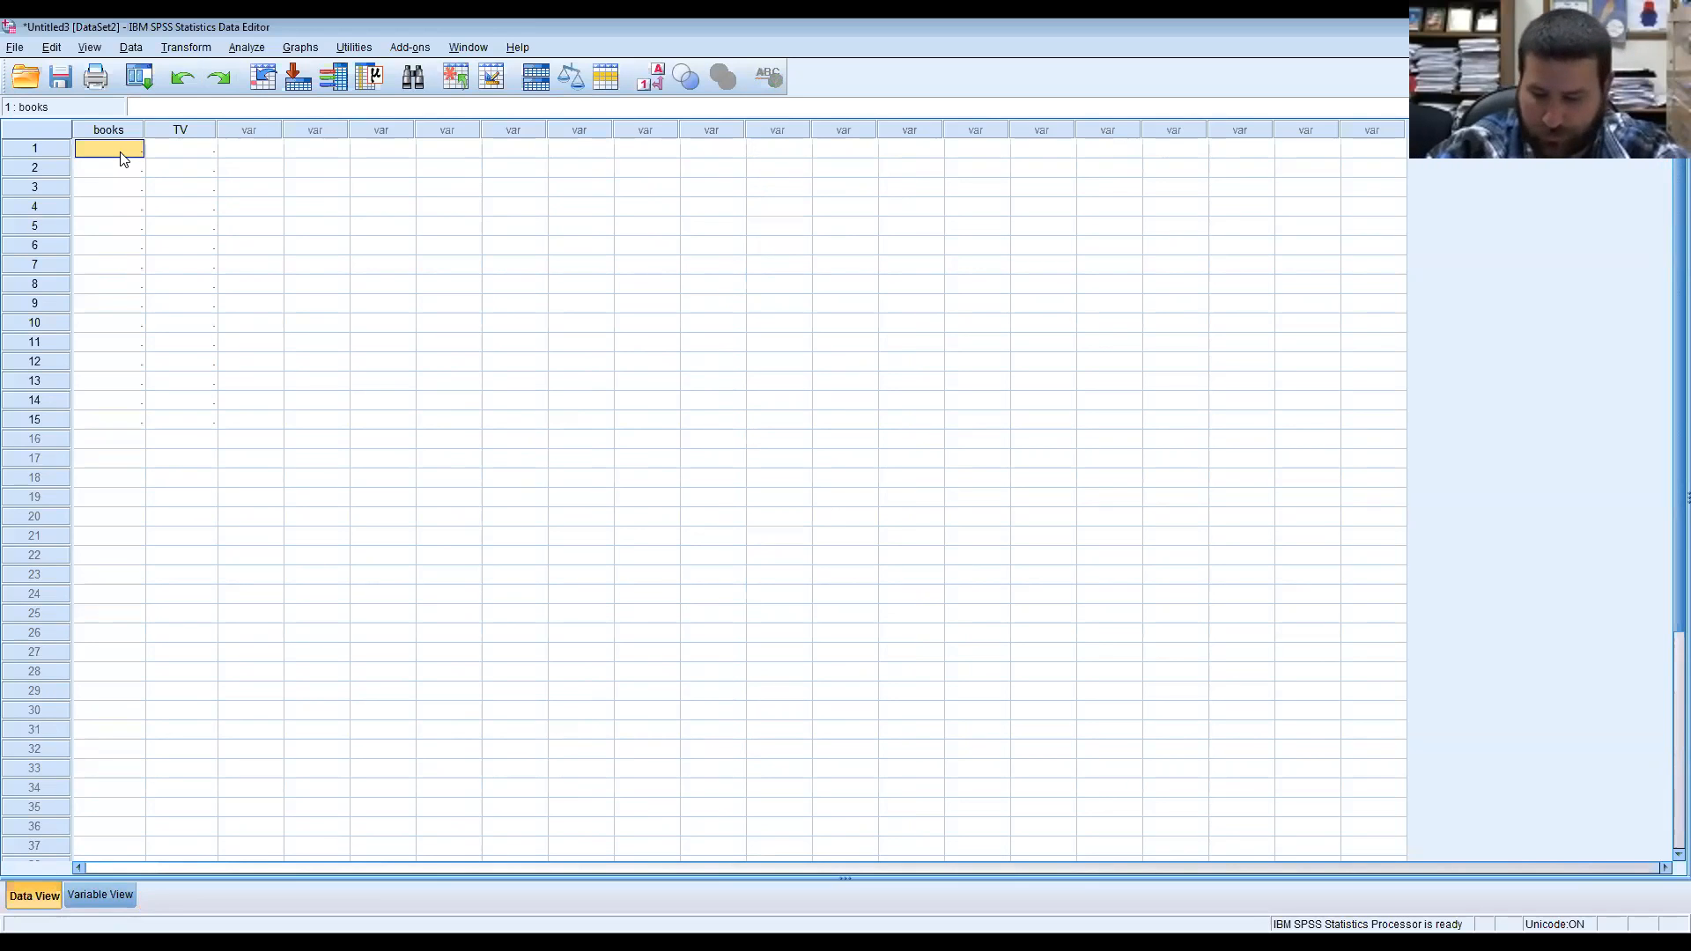
type("0")
key("Return")
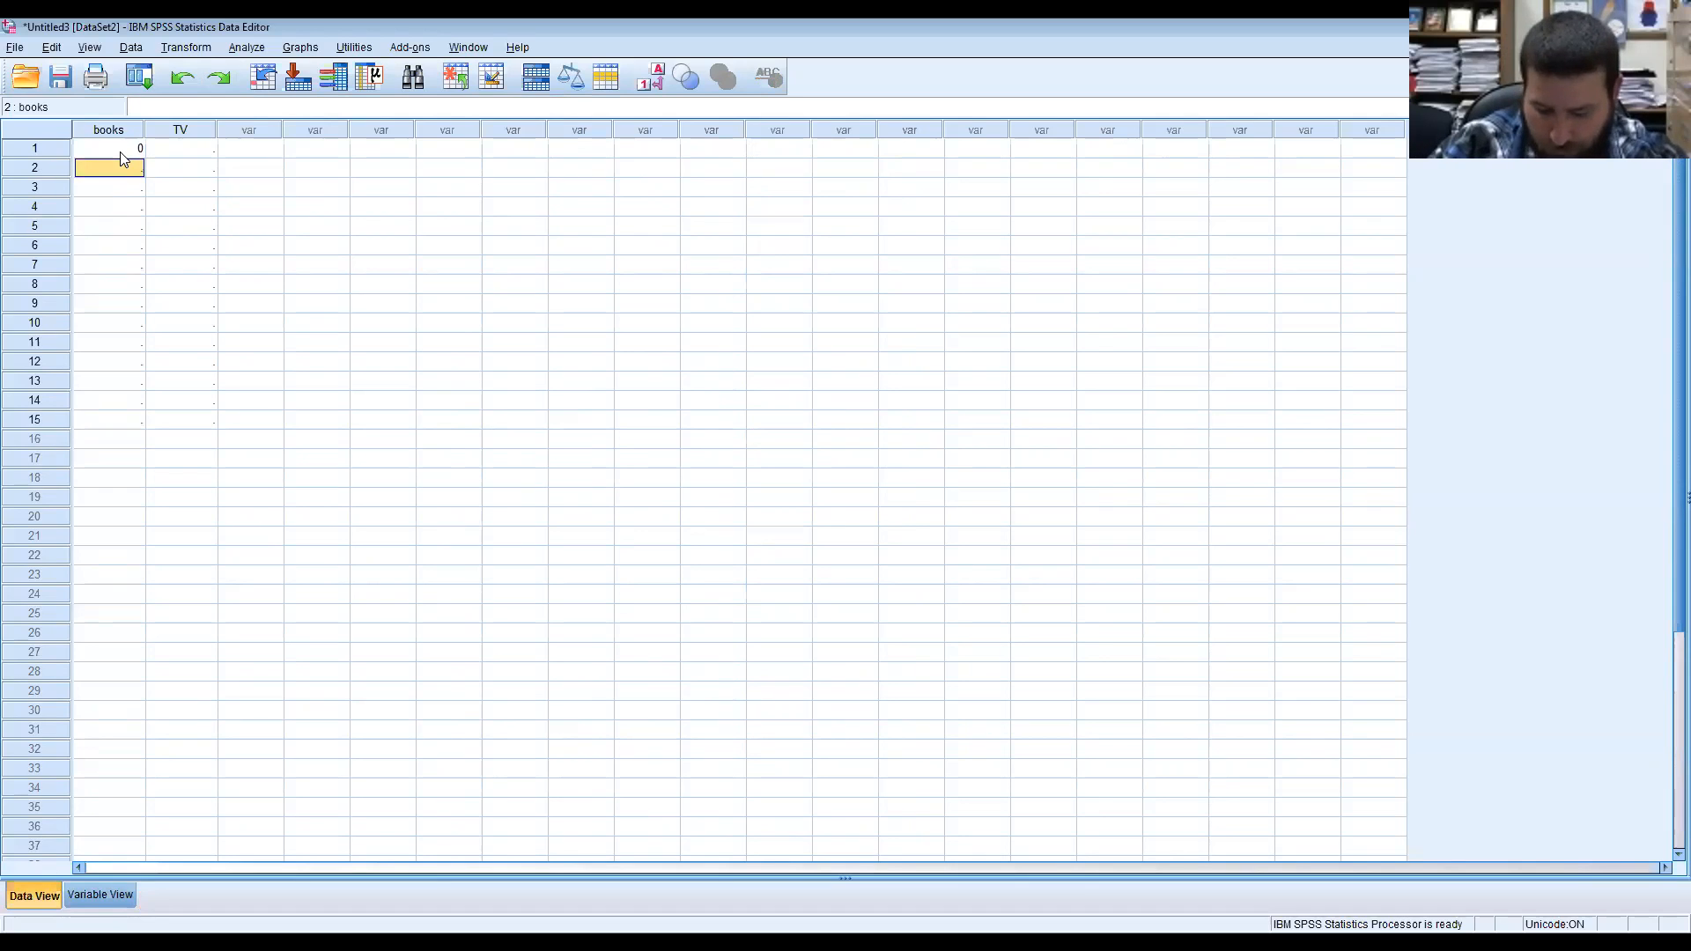
type("7")
key("Return")
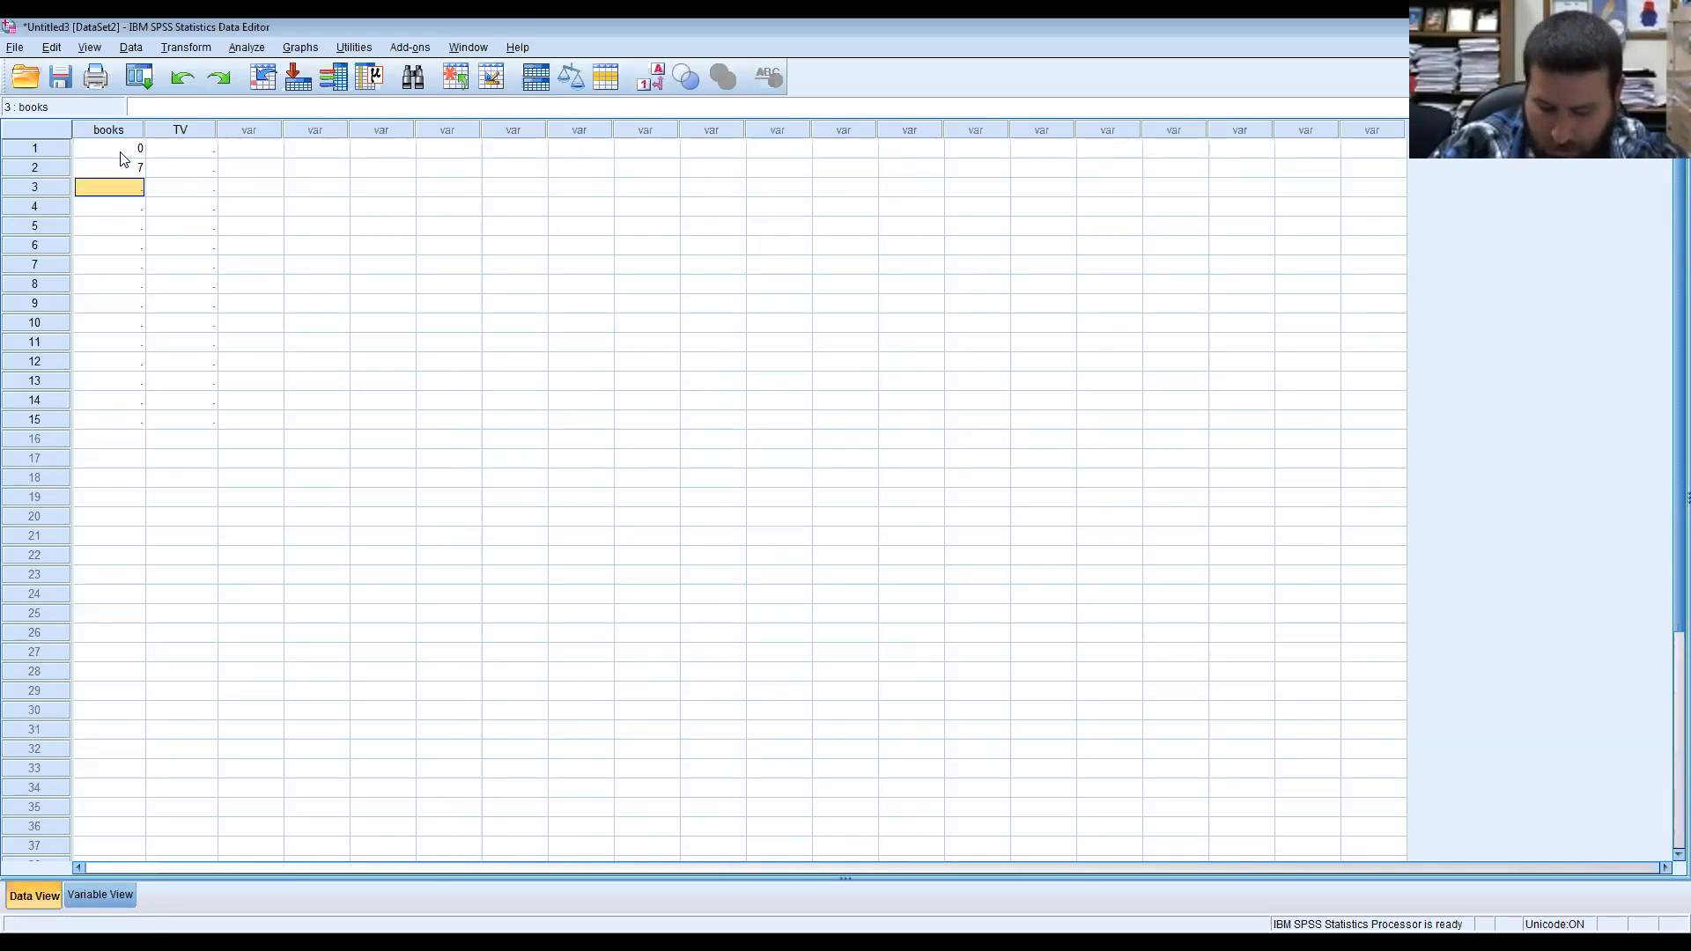
type("2")
key("Return")
type("1")
key("Return")
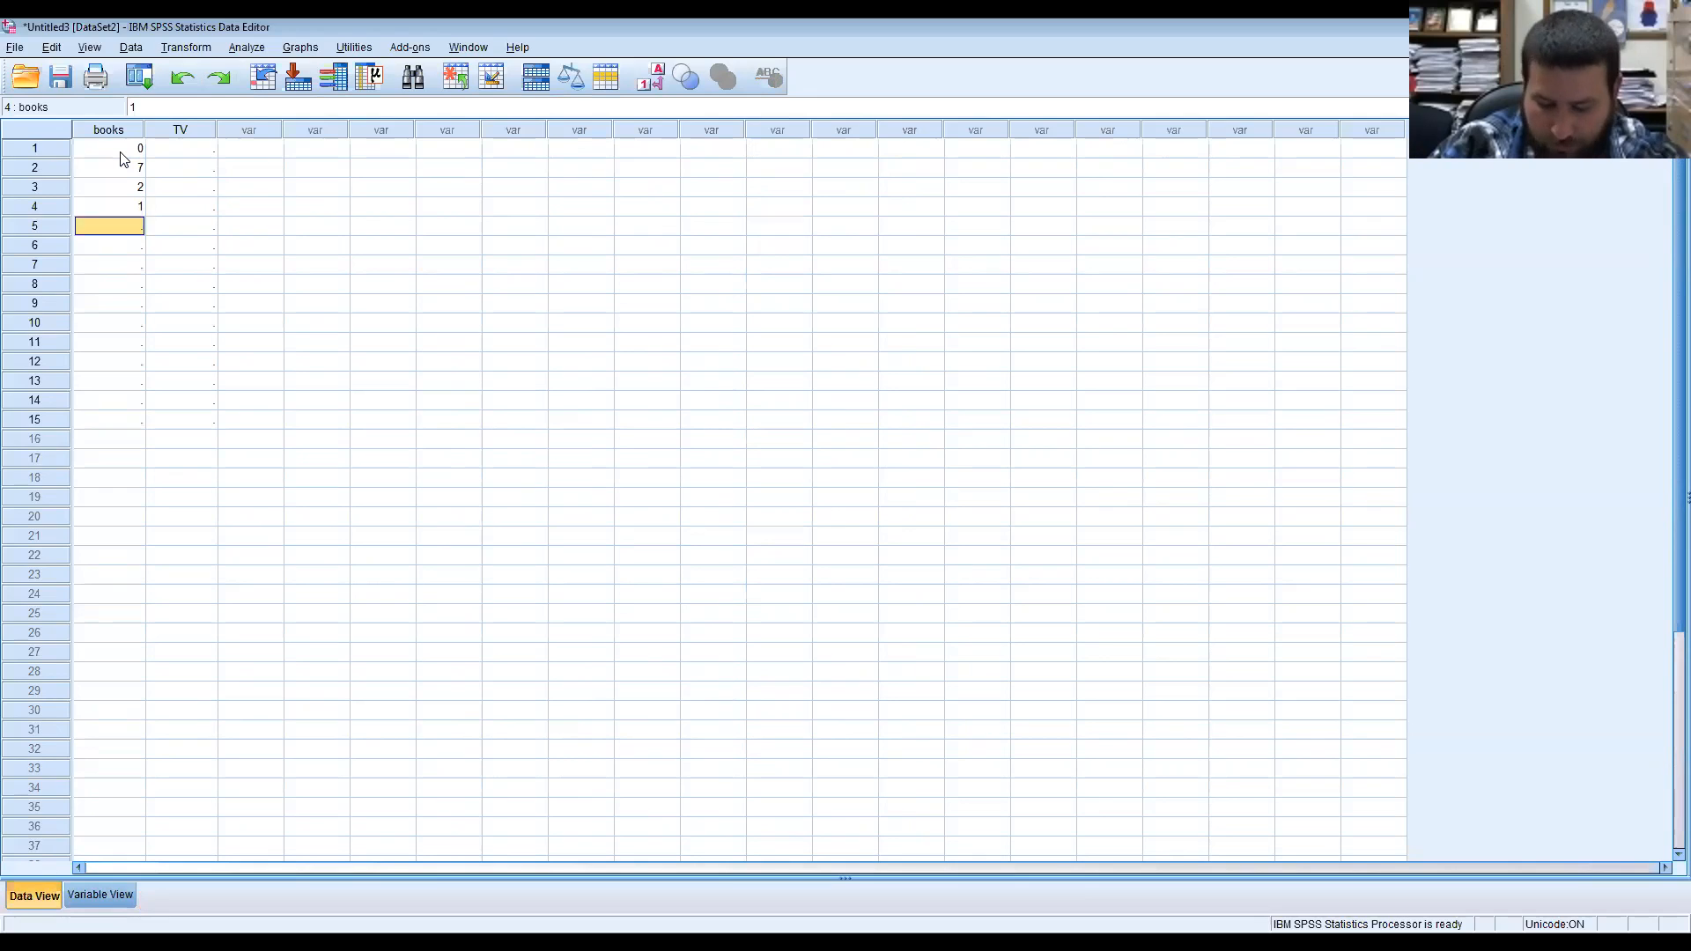
type("5")
key("Return")
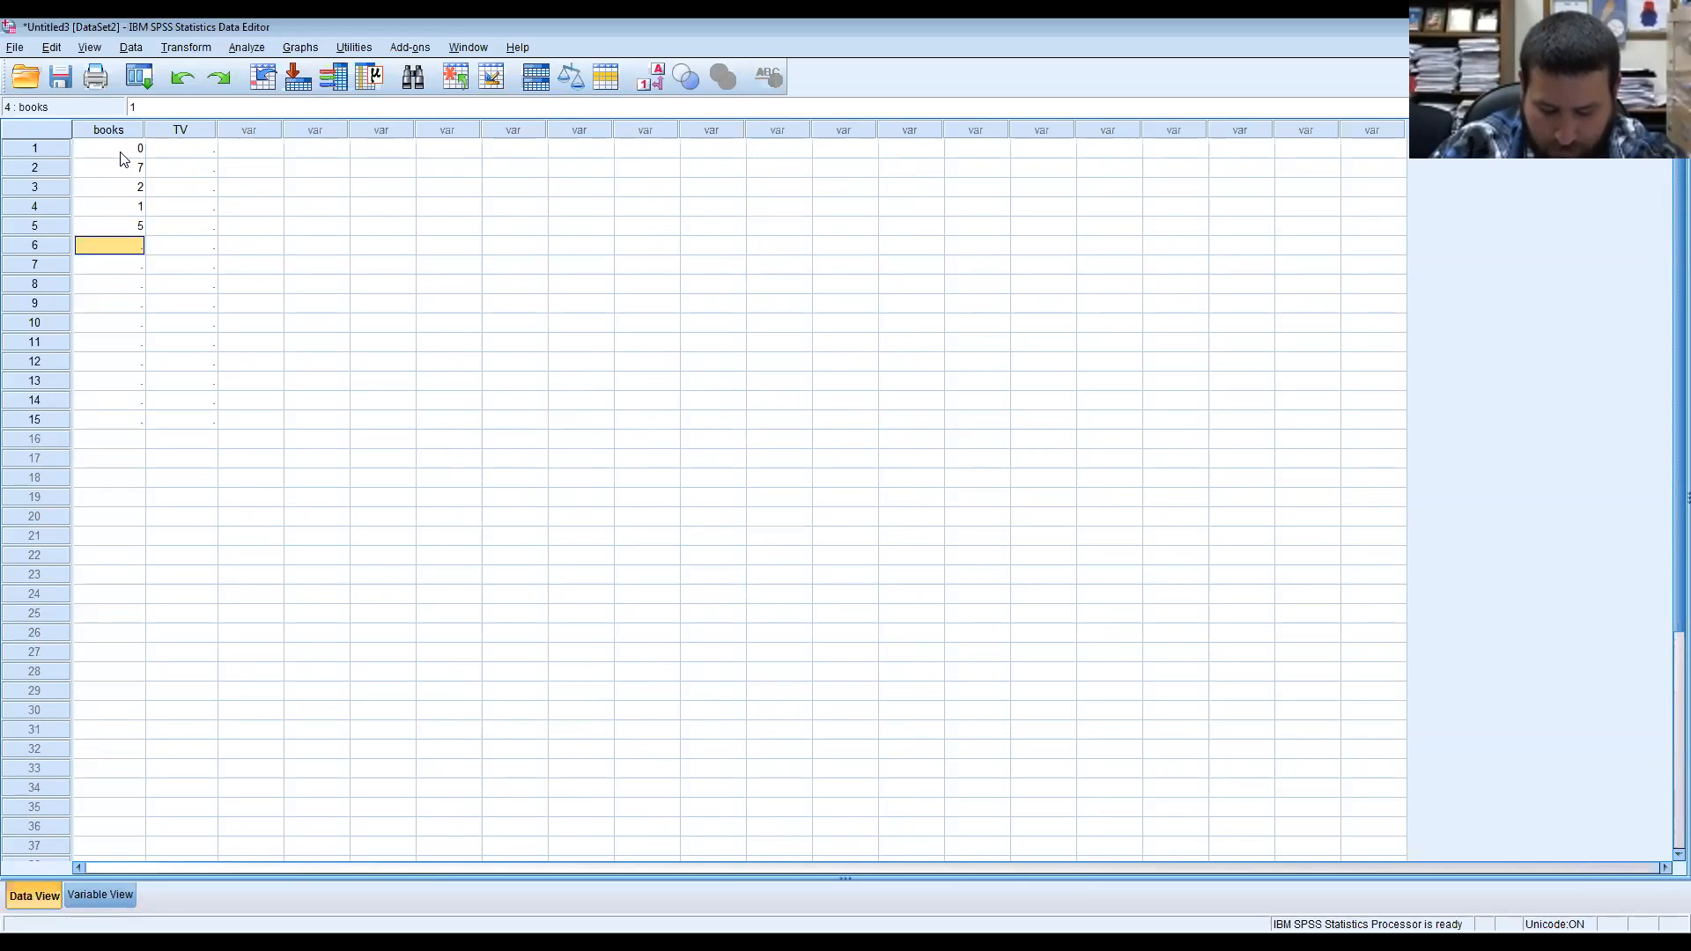
type("4")
key("Return")
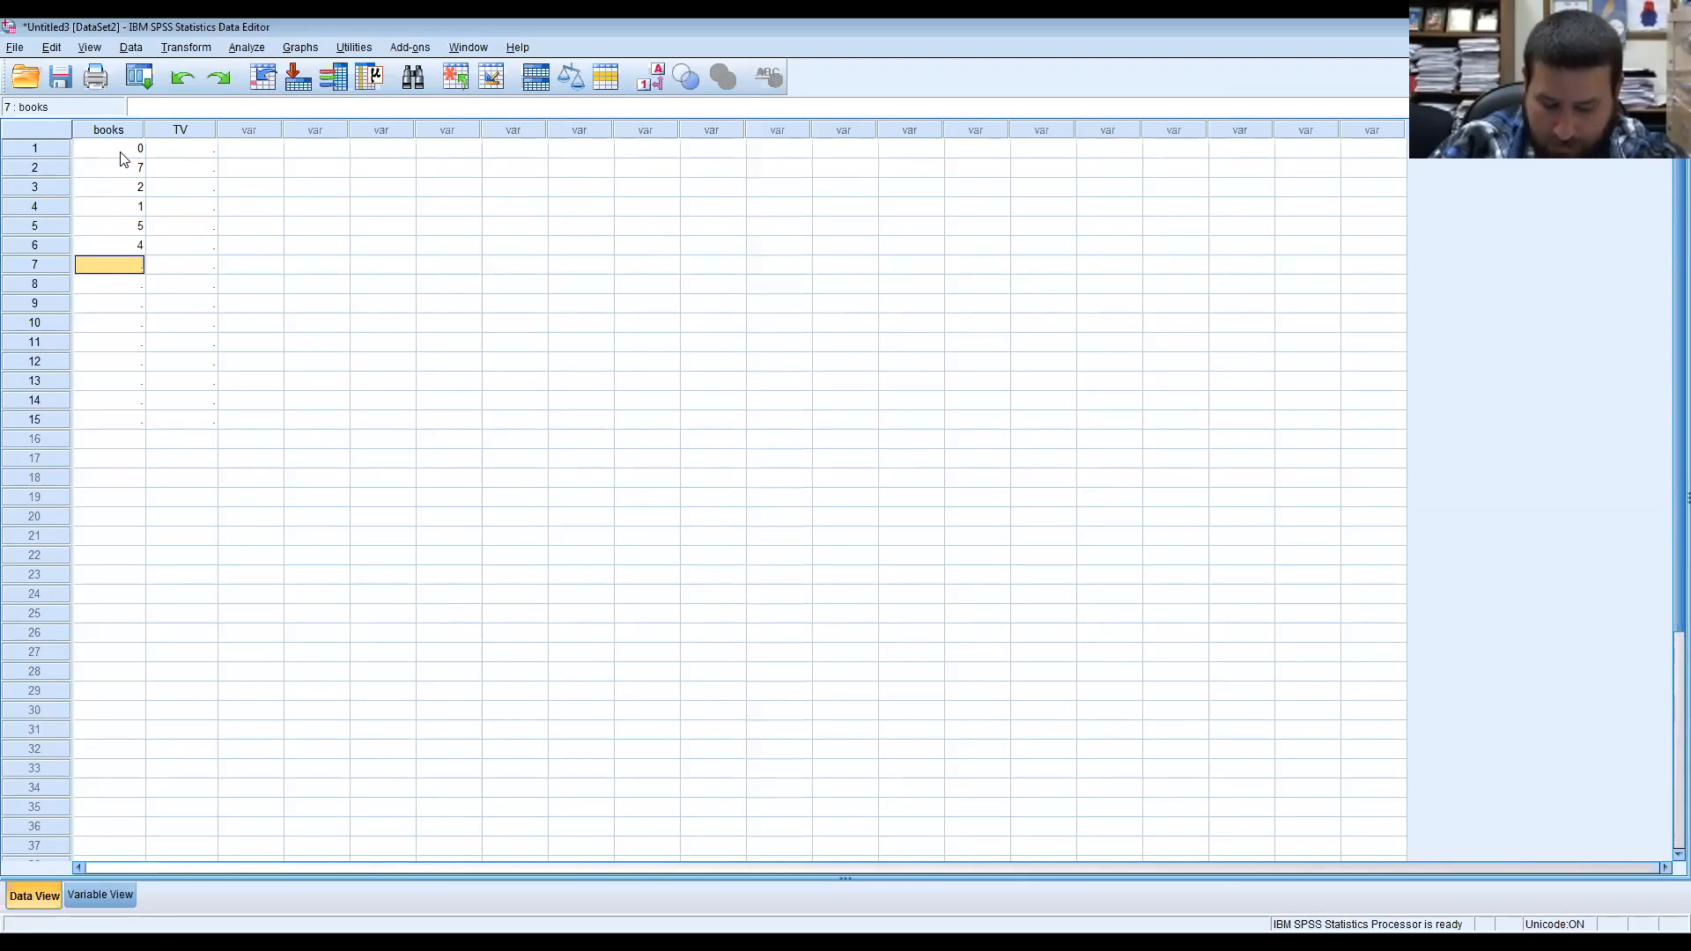
type("3")
key("Return")
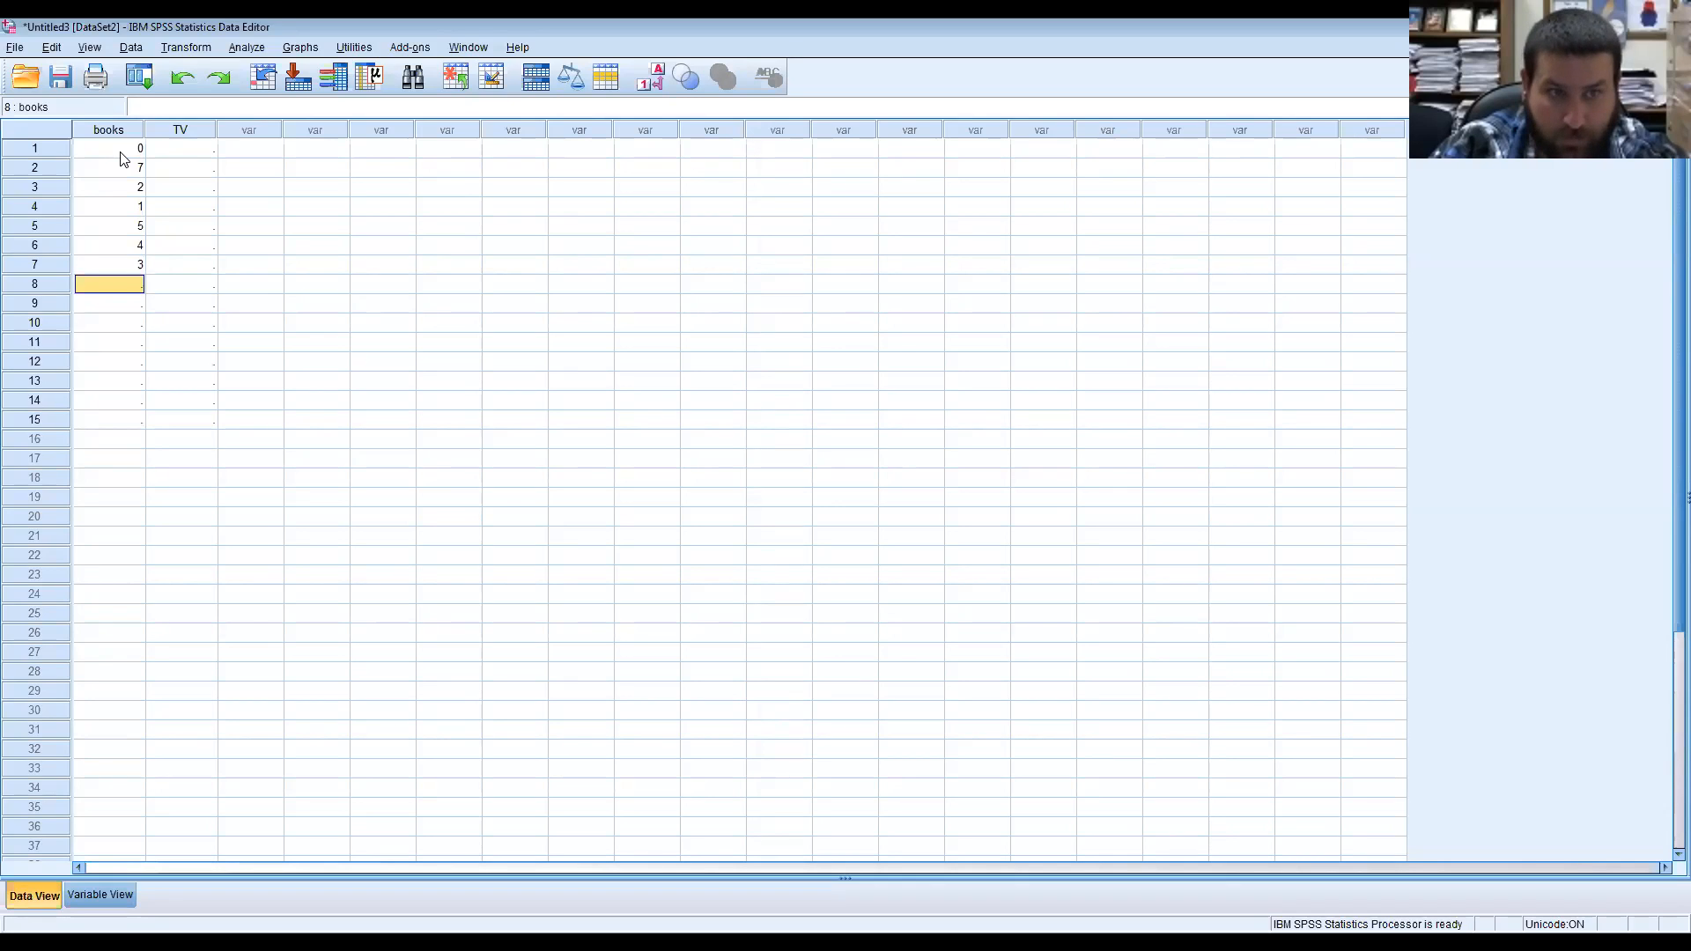
type("3")
key("Return")
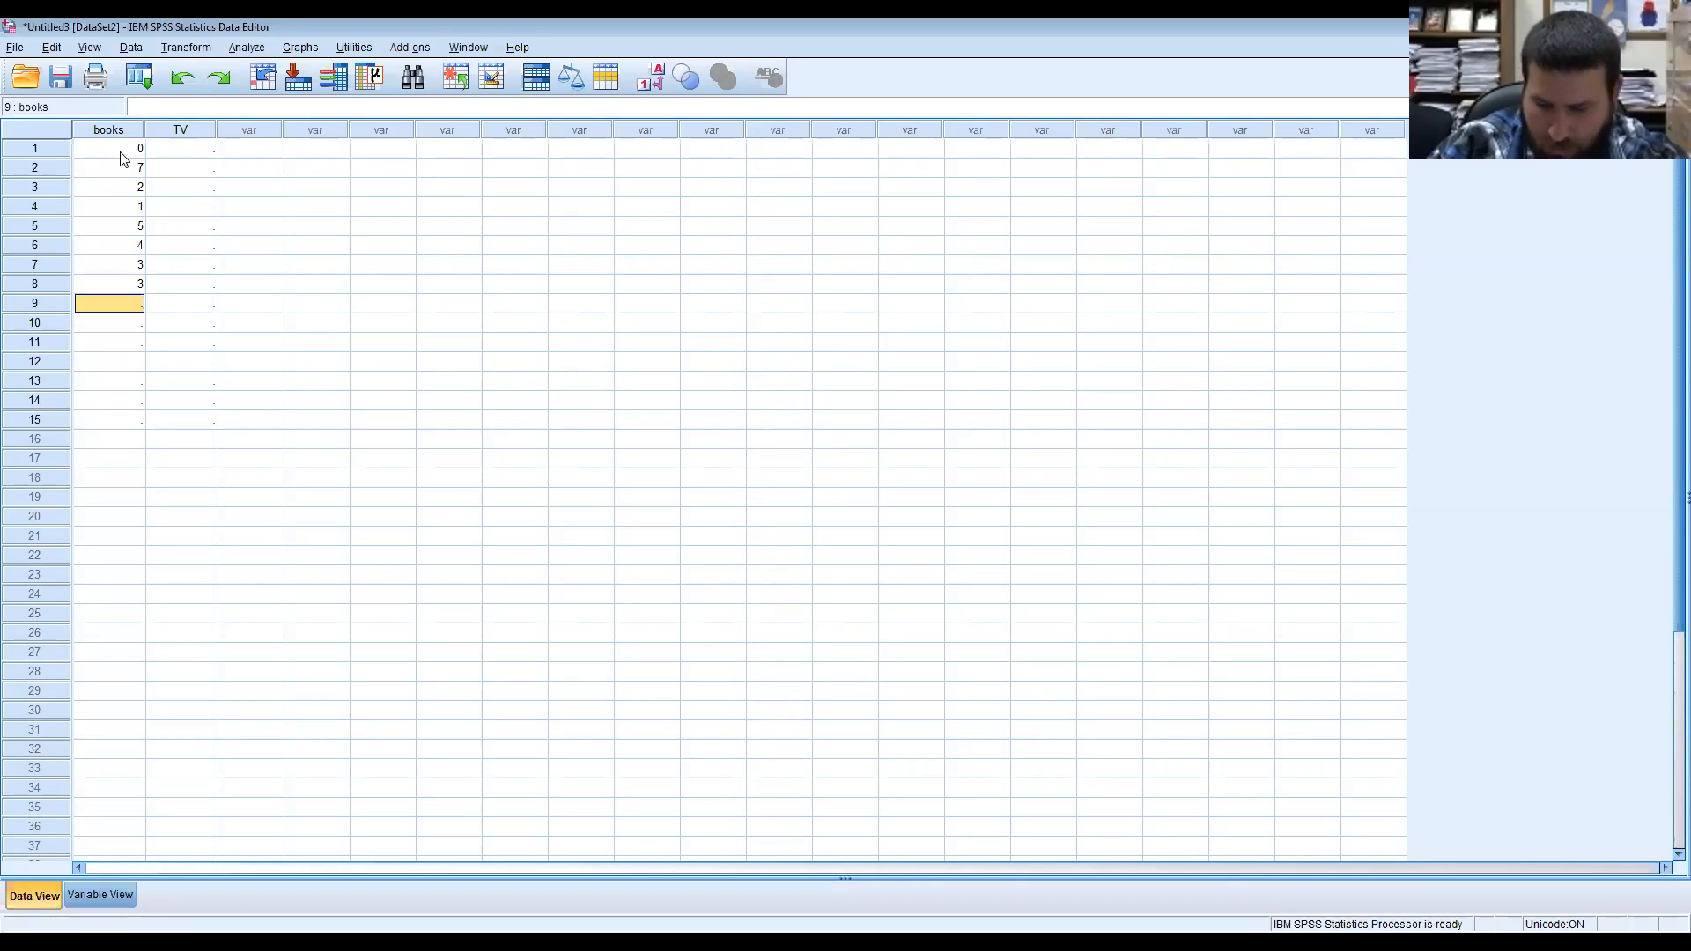
type("0")
key("Return")
type("1")
Enter the TV values 3, 1, 2, 2, 0, 1, 3, 2, 7 and 4 for cases 1 to 10.
key("Right")
key("Up")
key("Up")
key("Up")
key("Up")
key("Up")
key("Up")
key("Up")
key("Up")
key("Up")
key("Up")
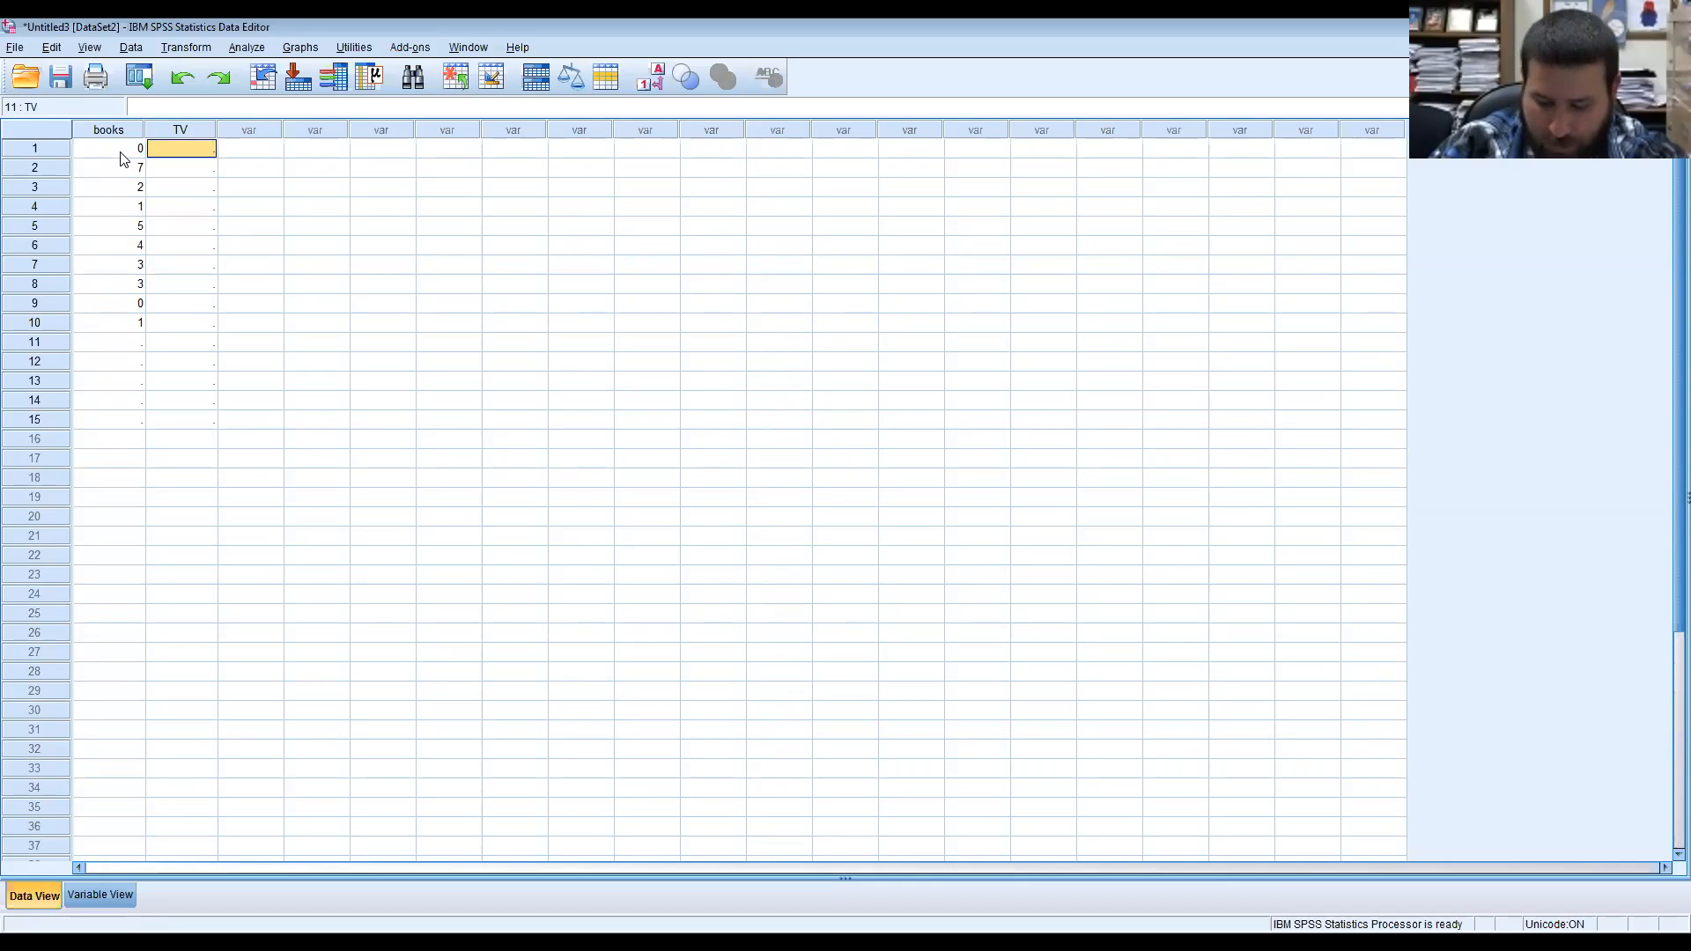
type("3")
key("Return")
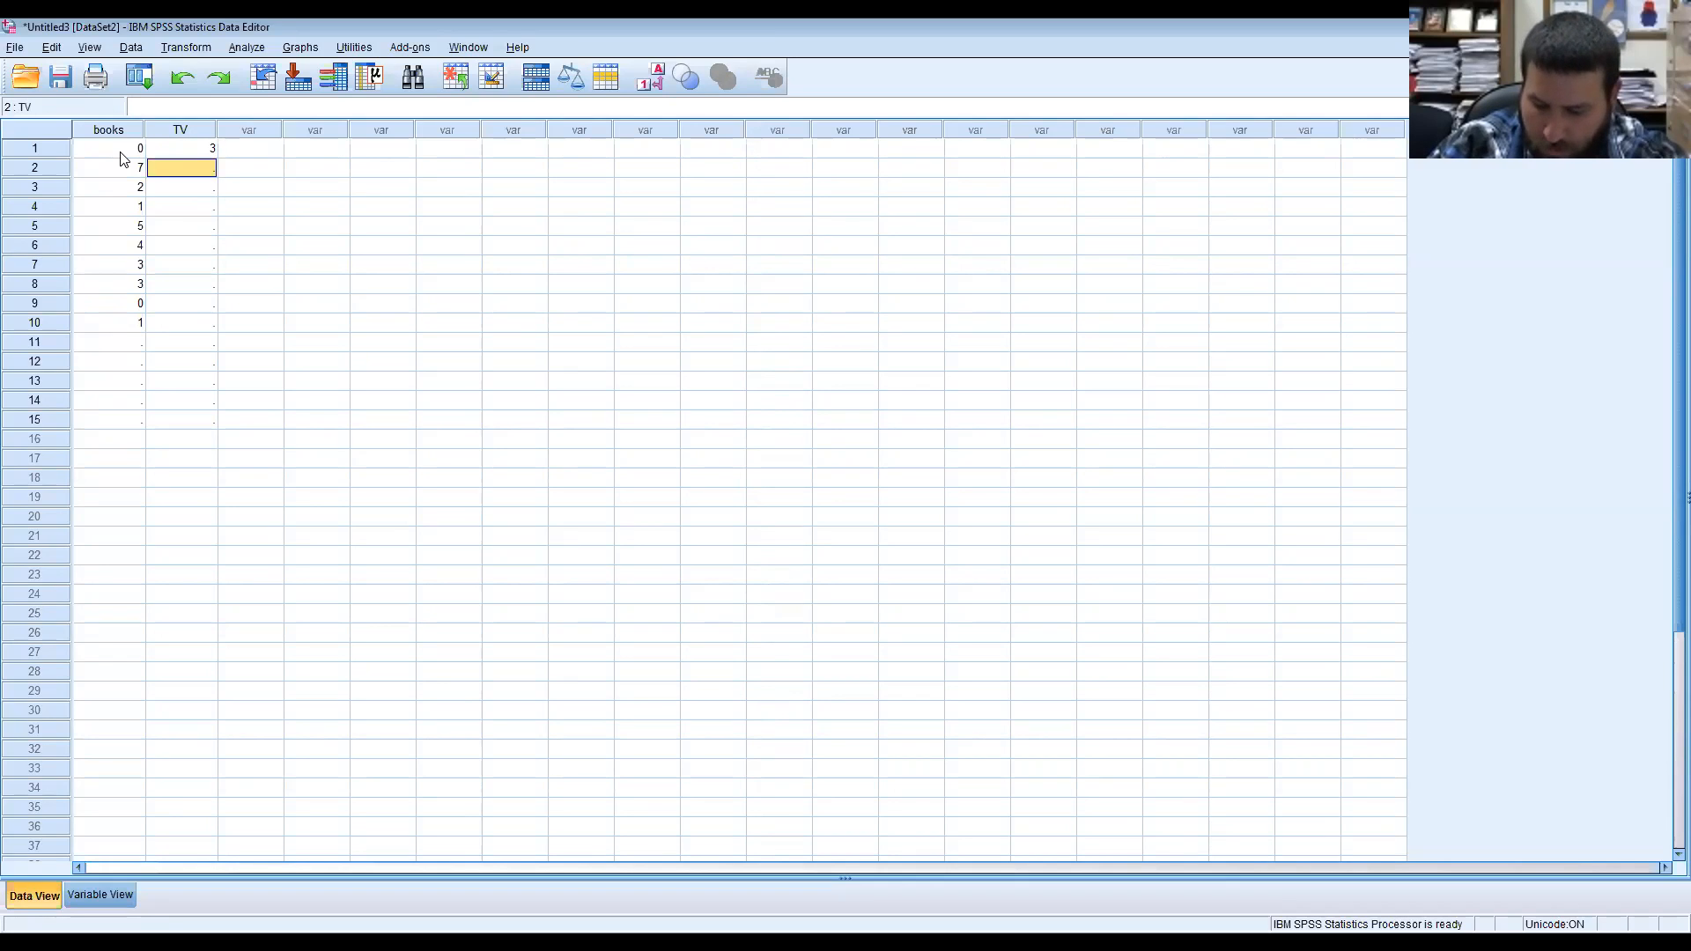
type("1")
key("Return")
type("2")
key("Return")
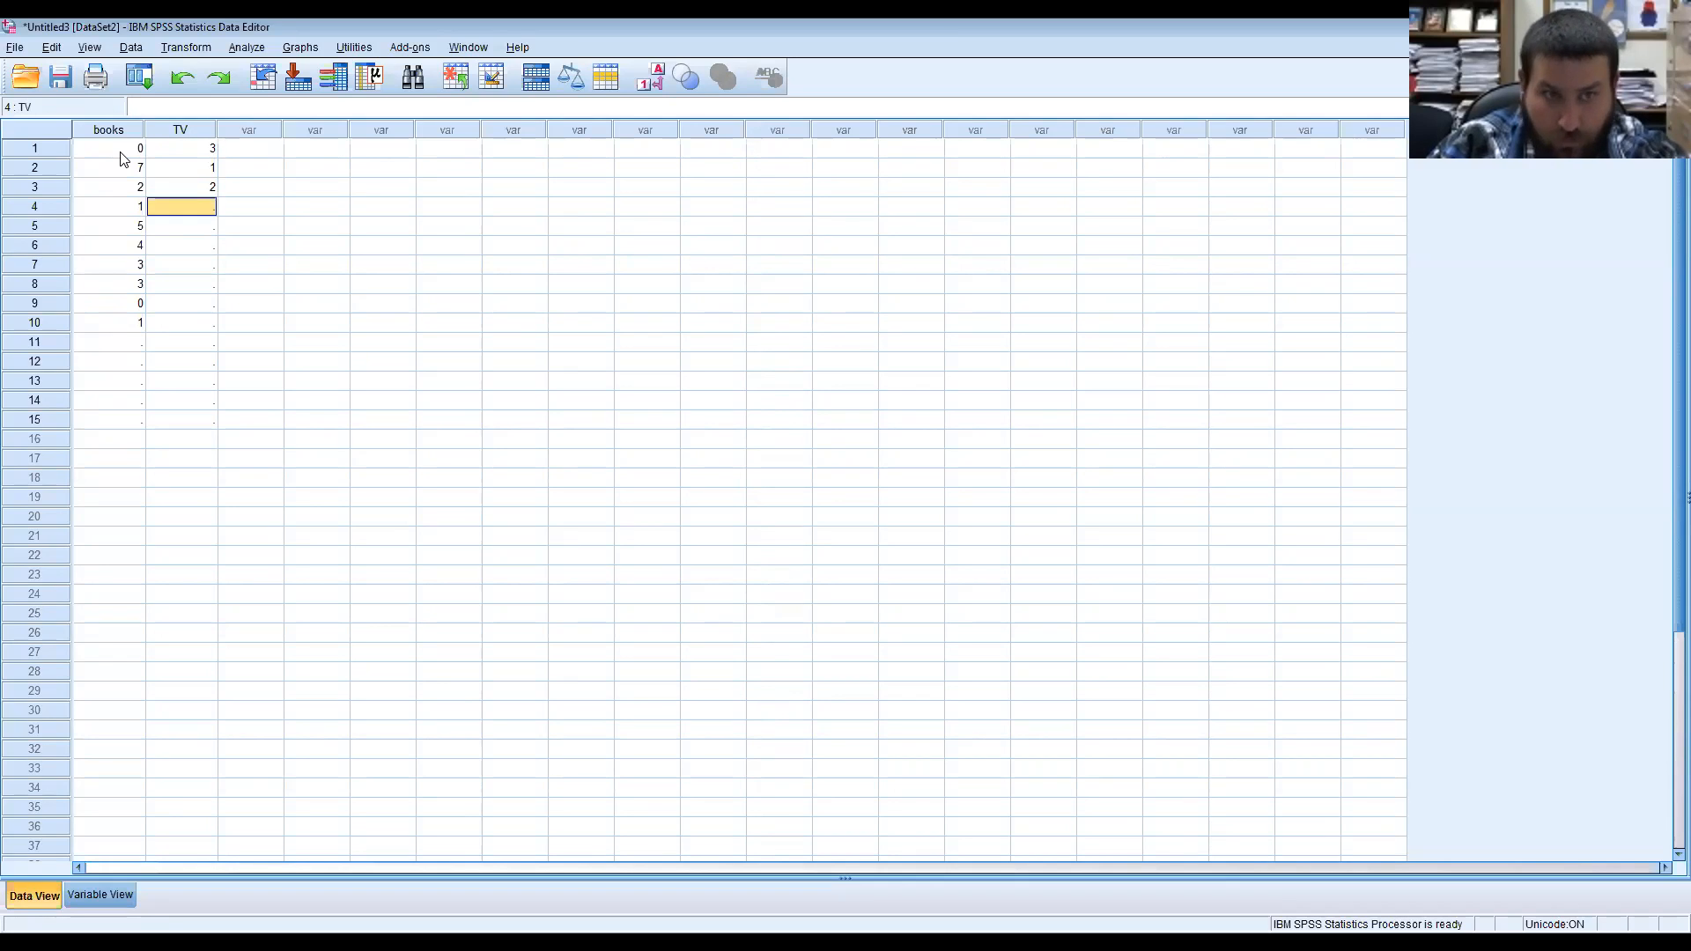
type("2")
key("Return")
type("0")
key("Return")
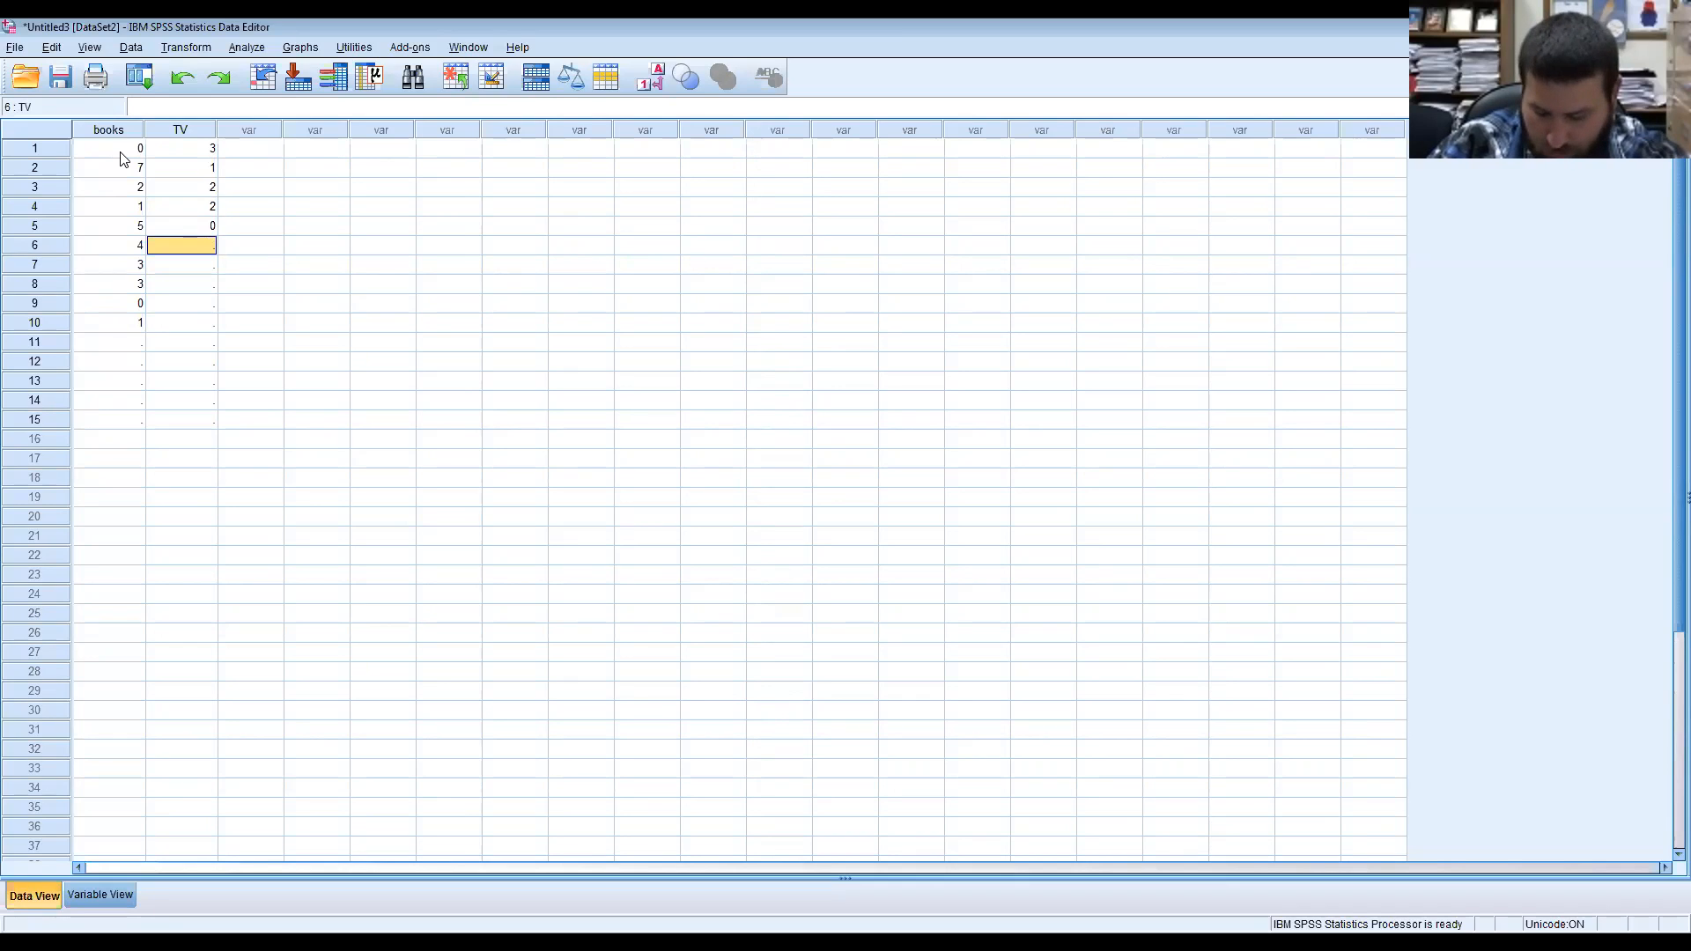
type("1")
key("Return")
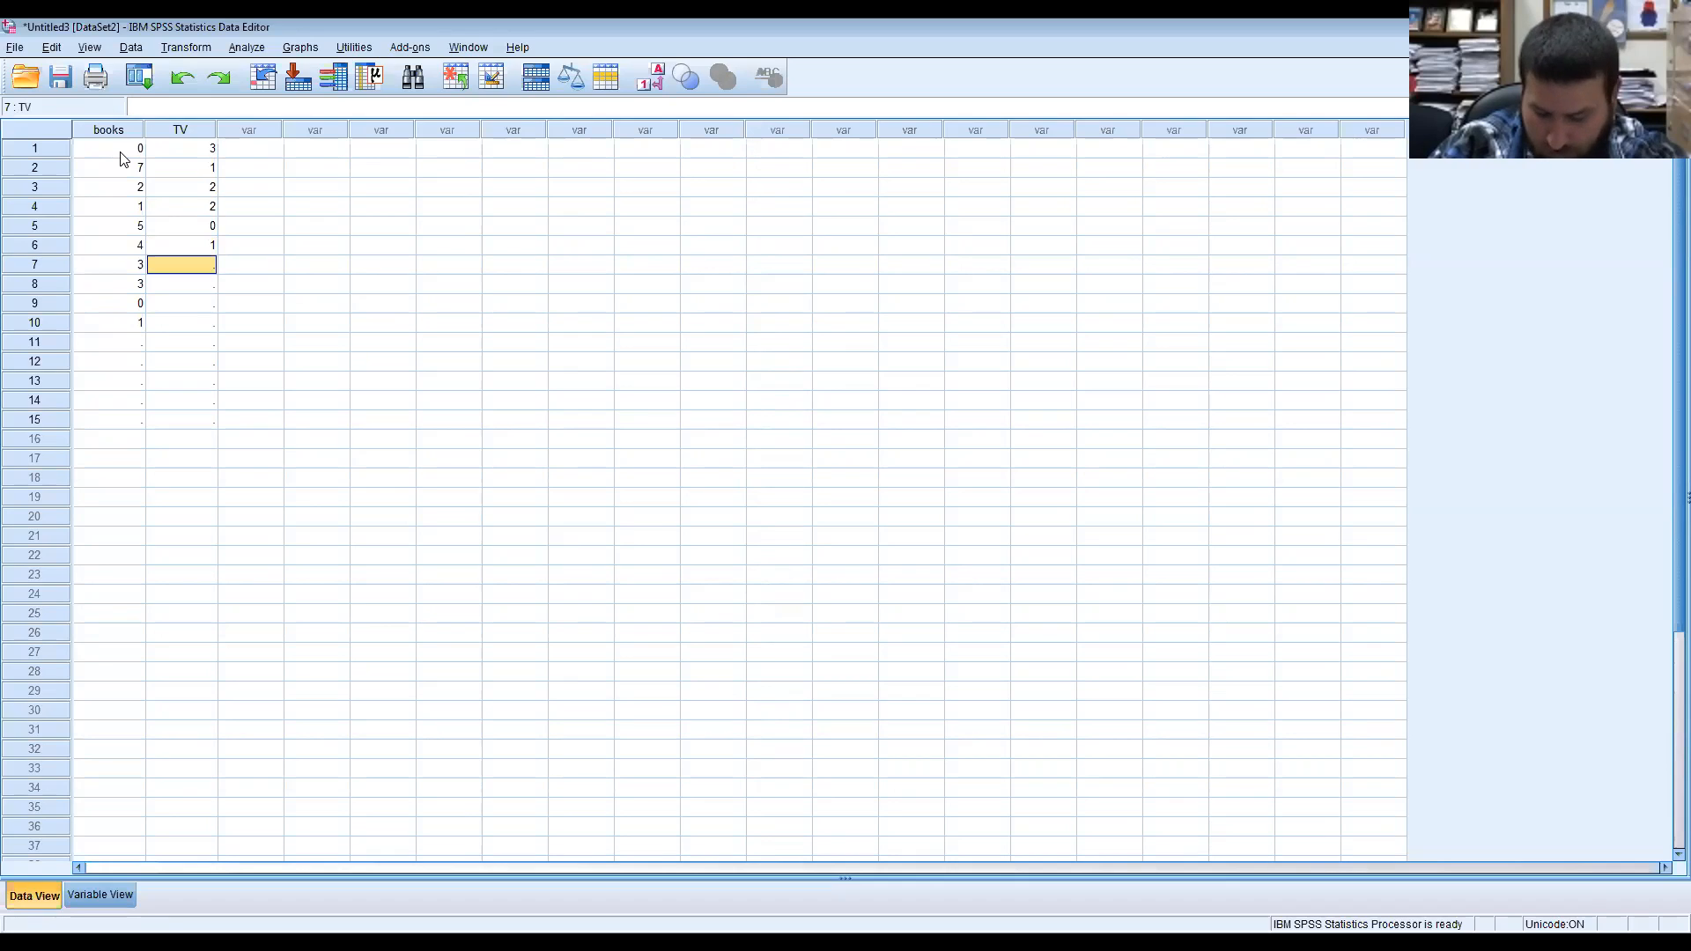
type("3")
key("Return")
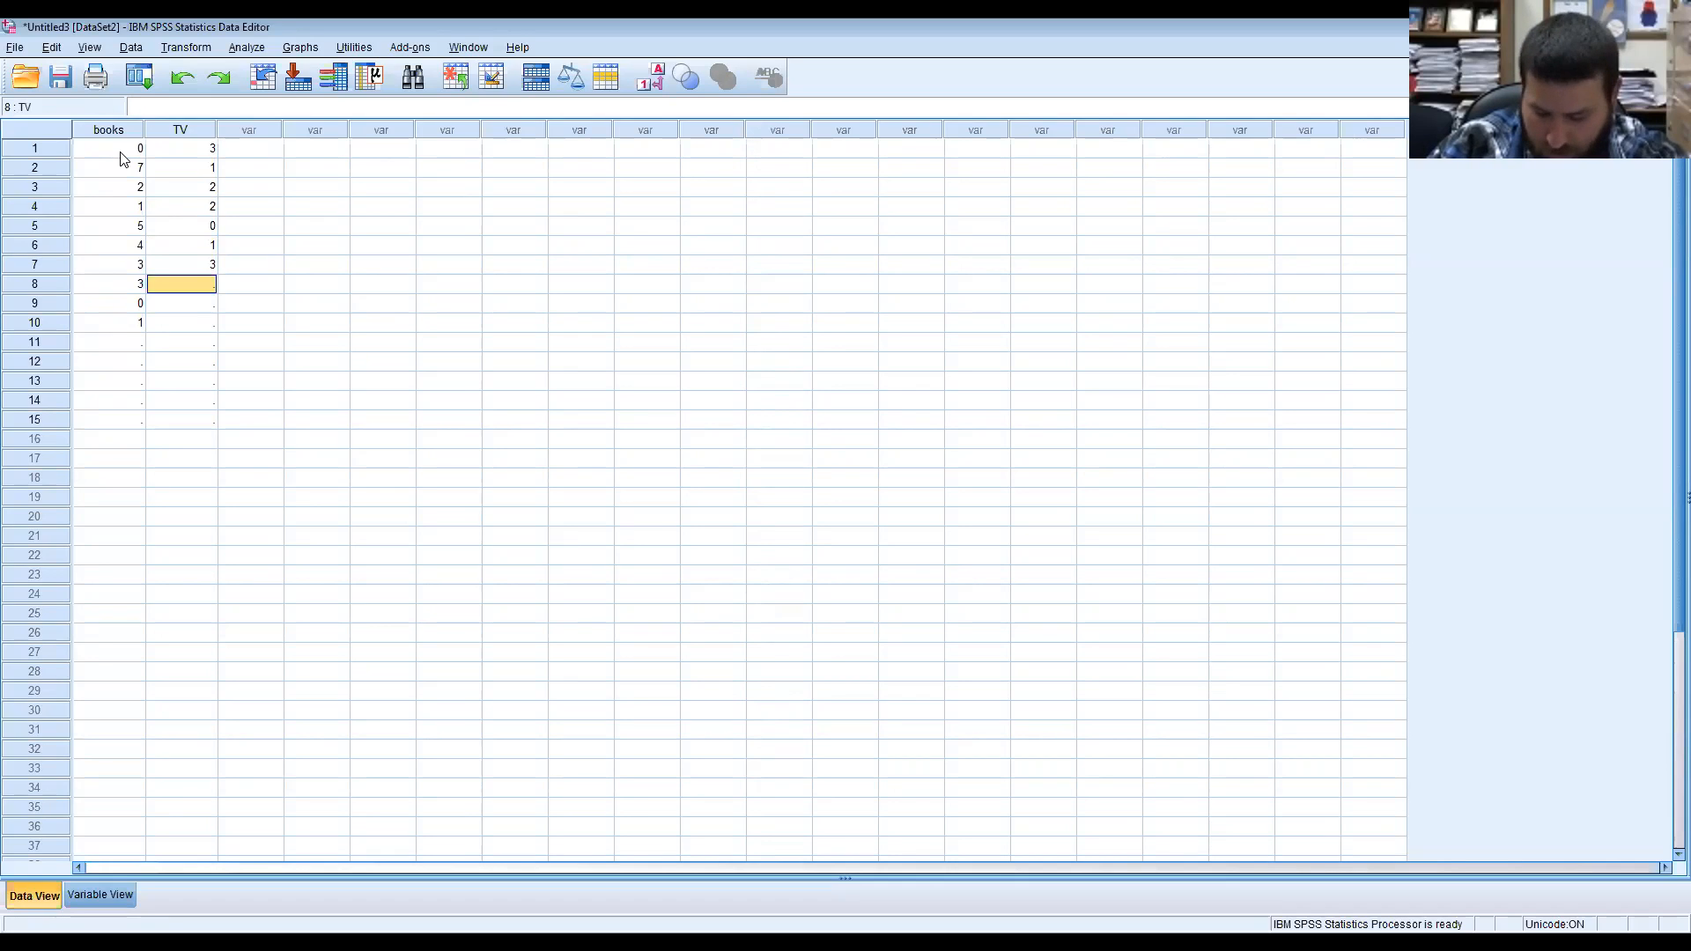
type("2")
key("Return")
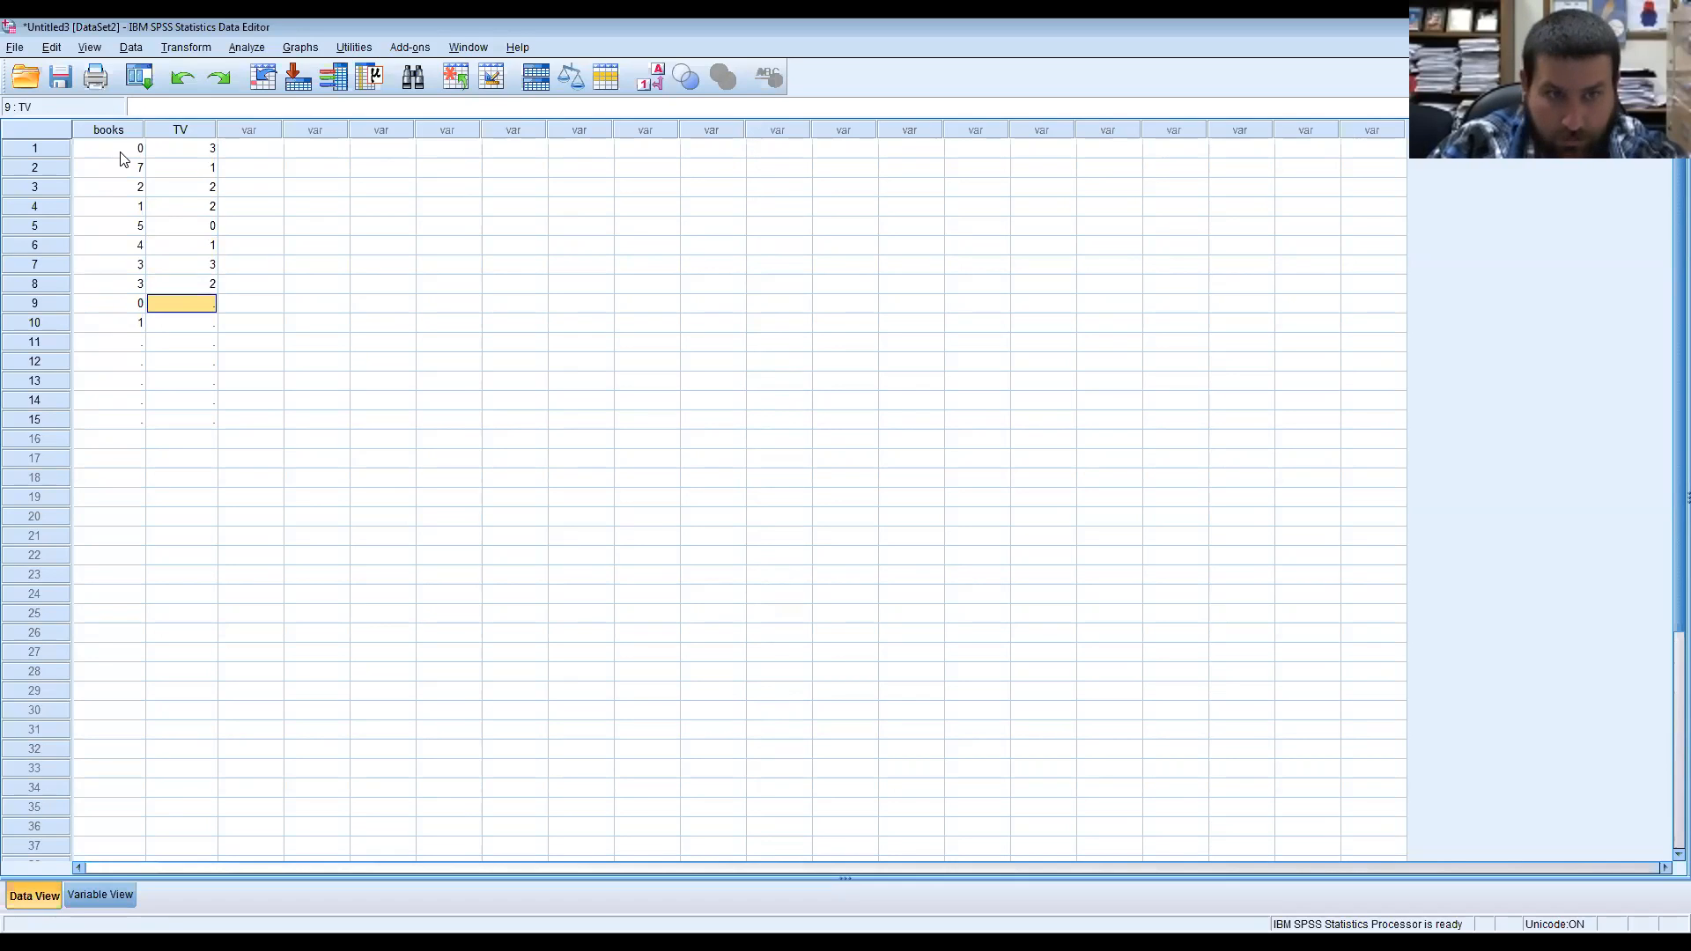
type("7")
key("Return")
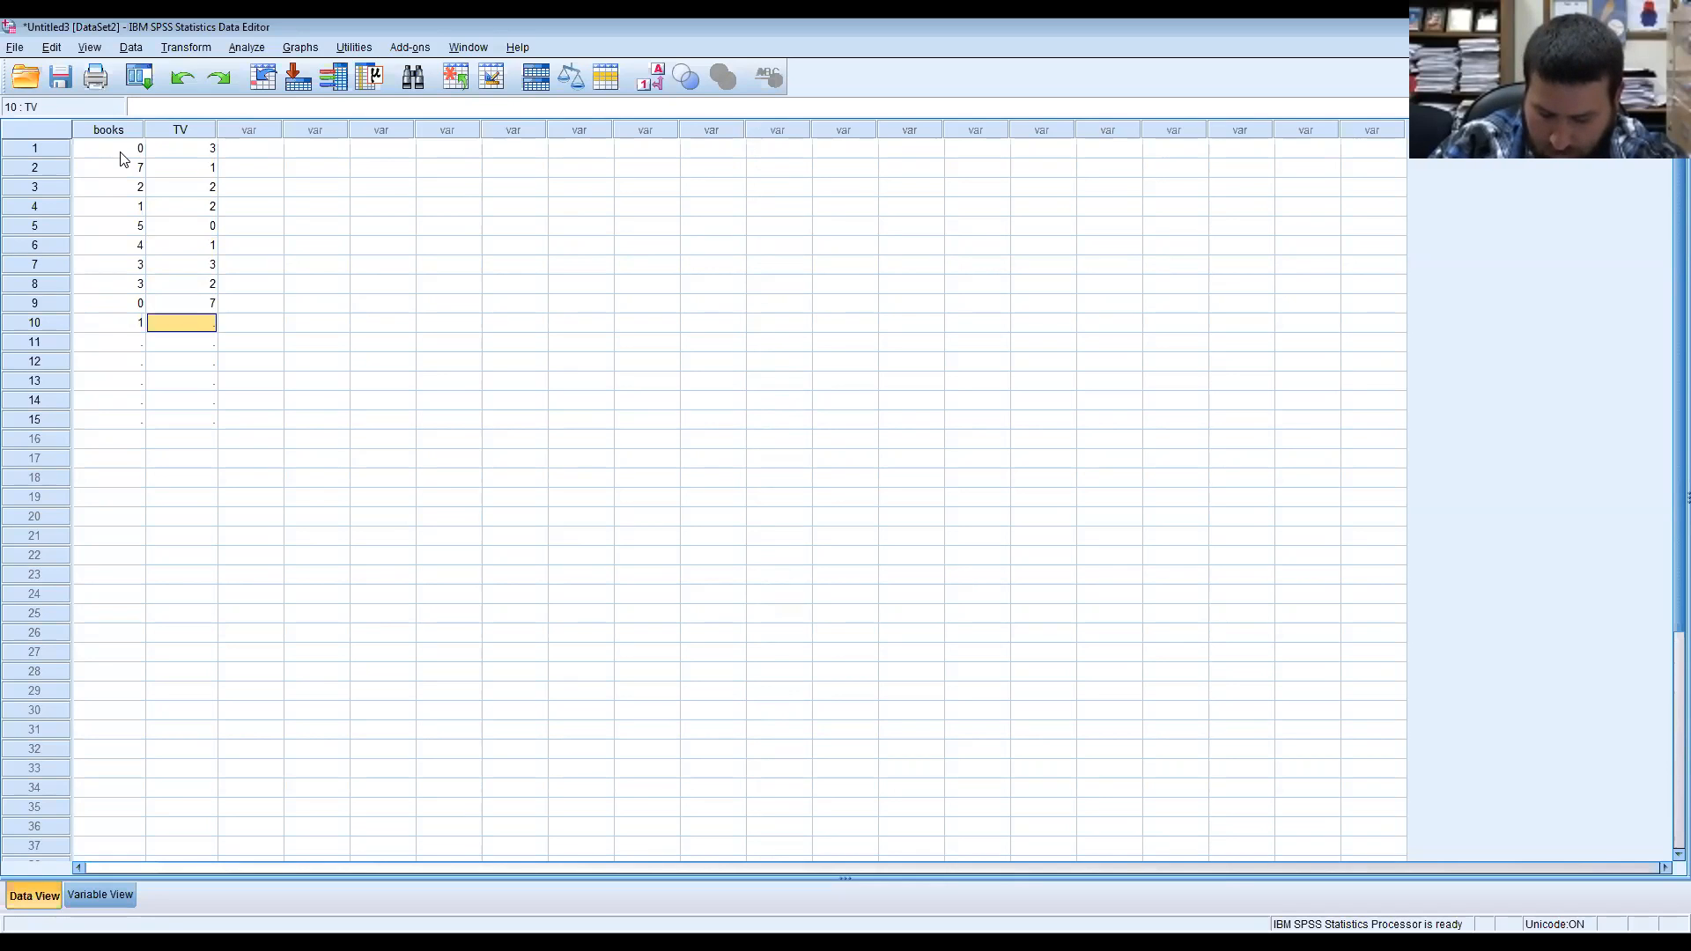
type("4")
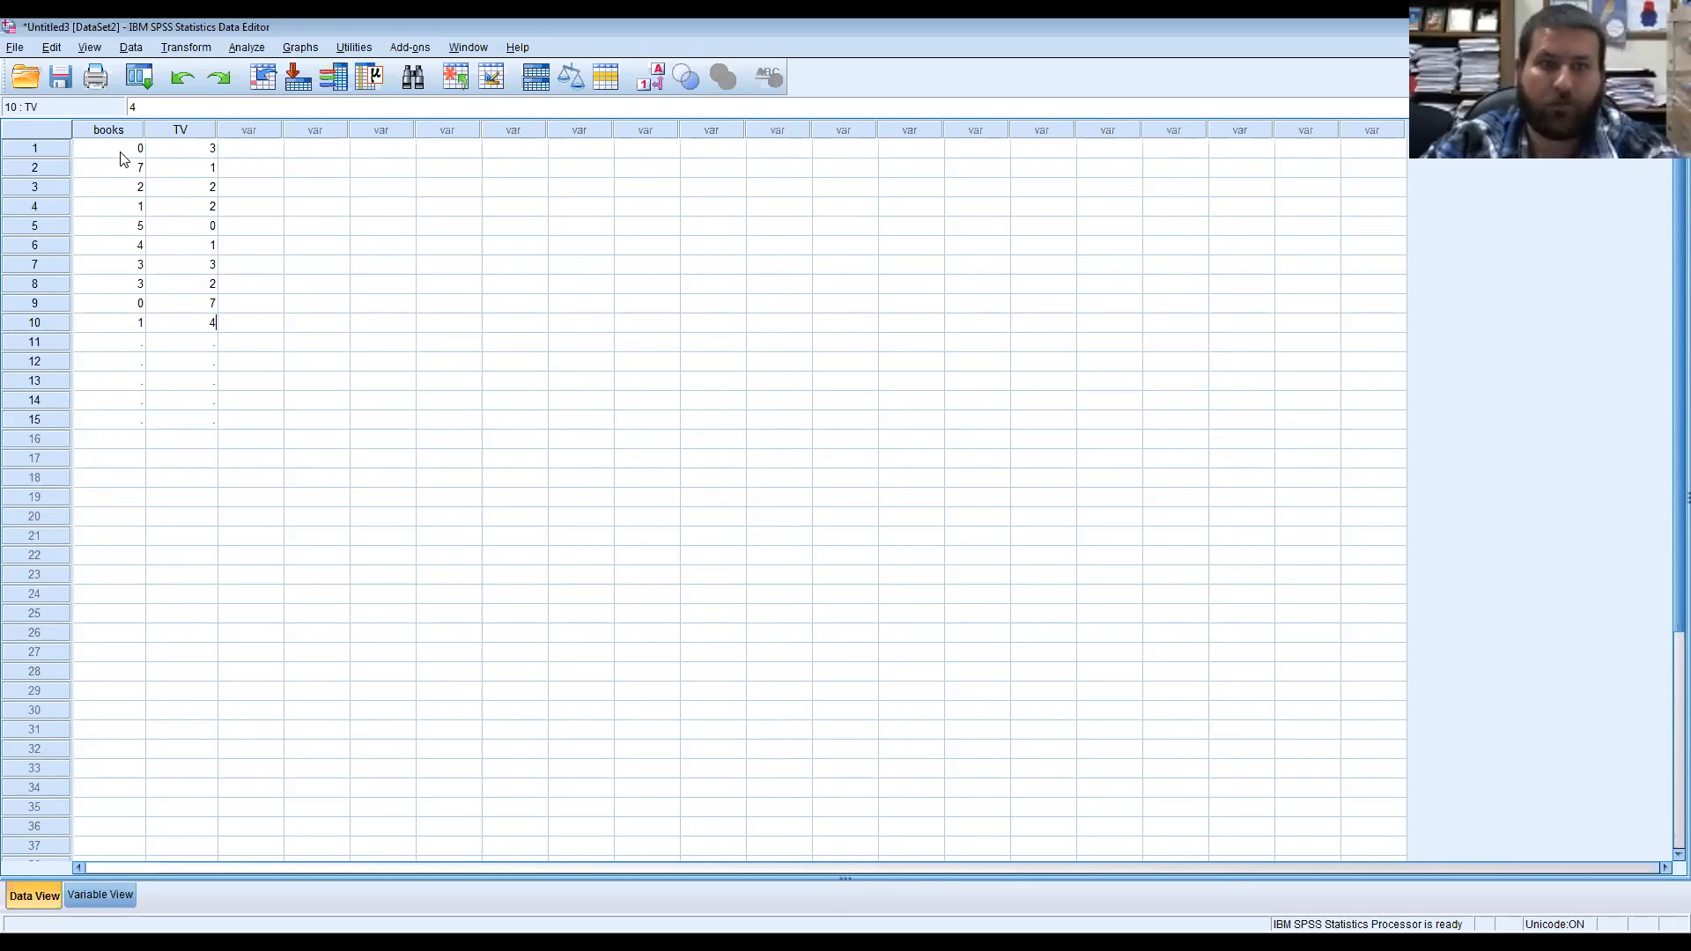
Delete the empty cases 11 to 15 below the entered data.
left_click(124, 343)
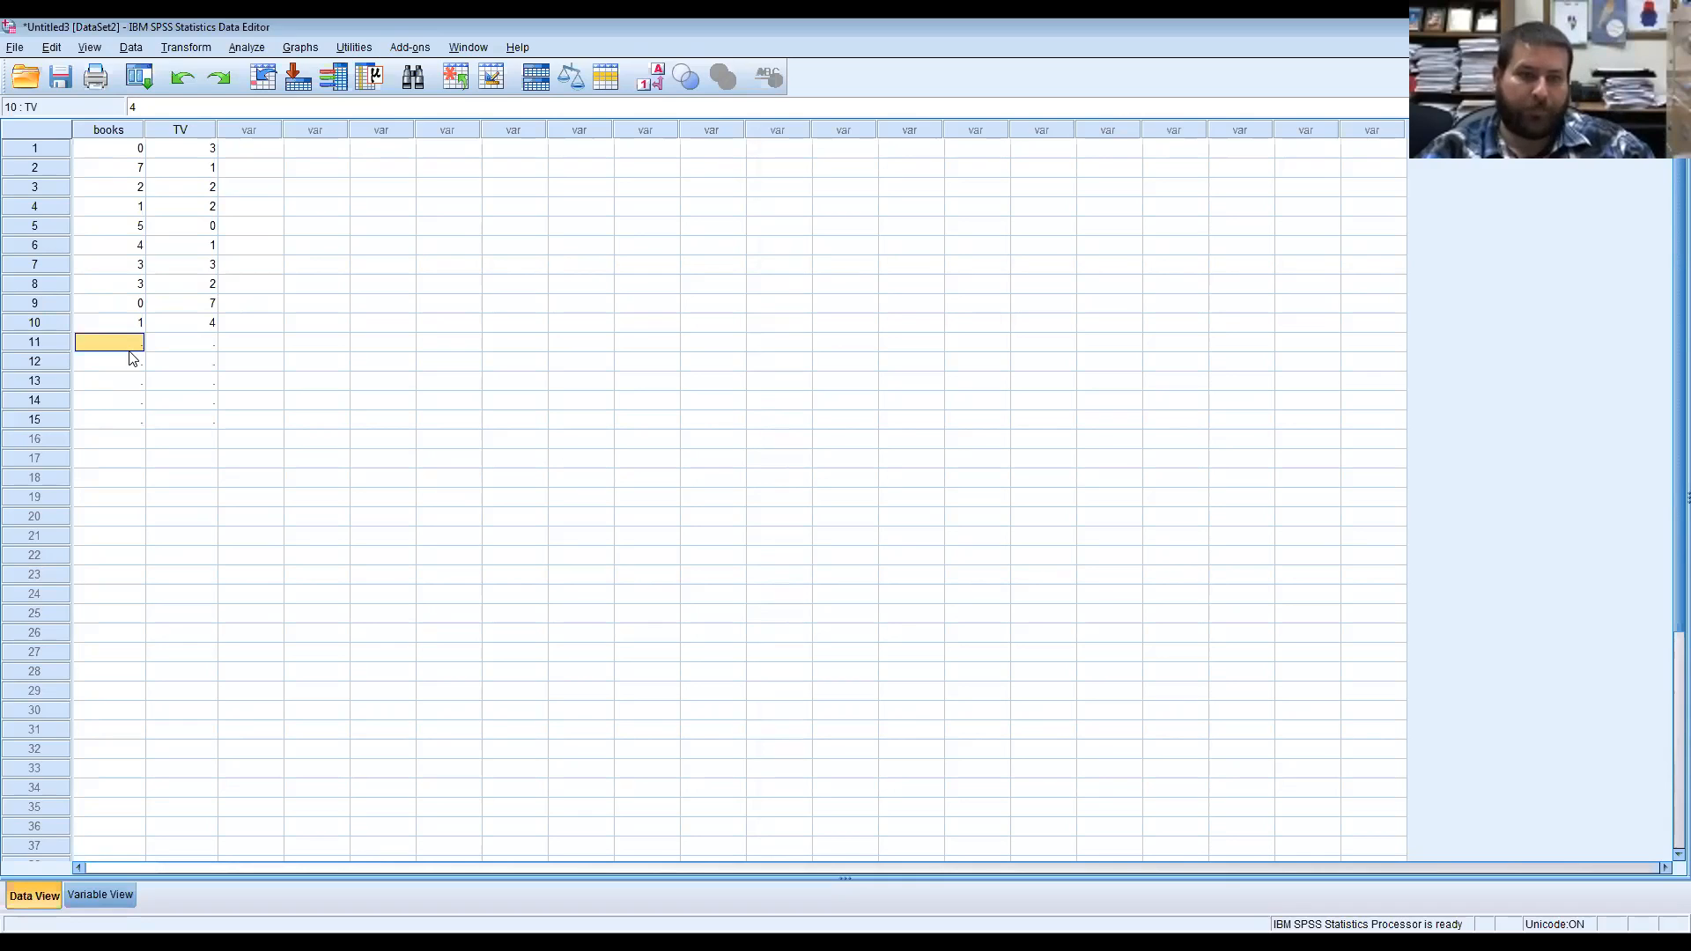
right_click(42, 342)
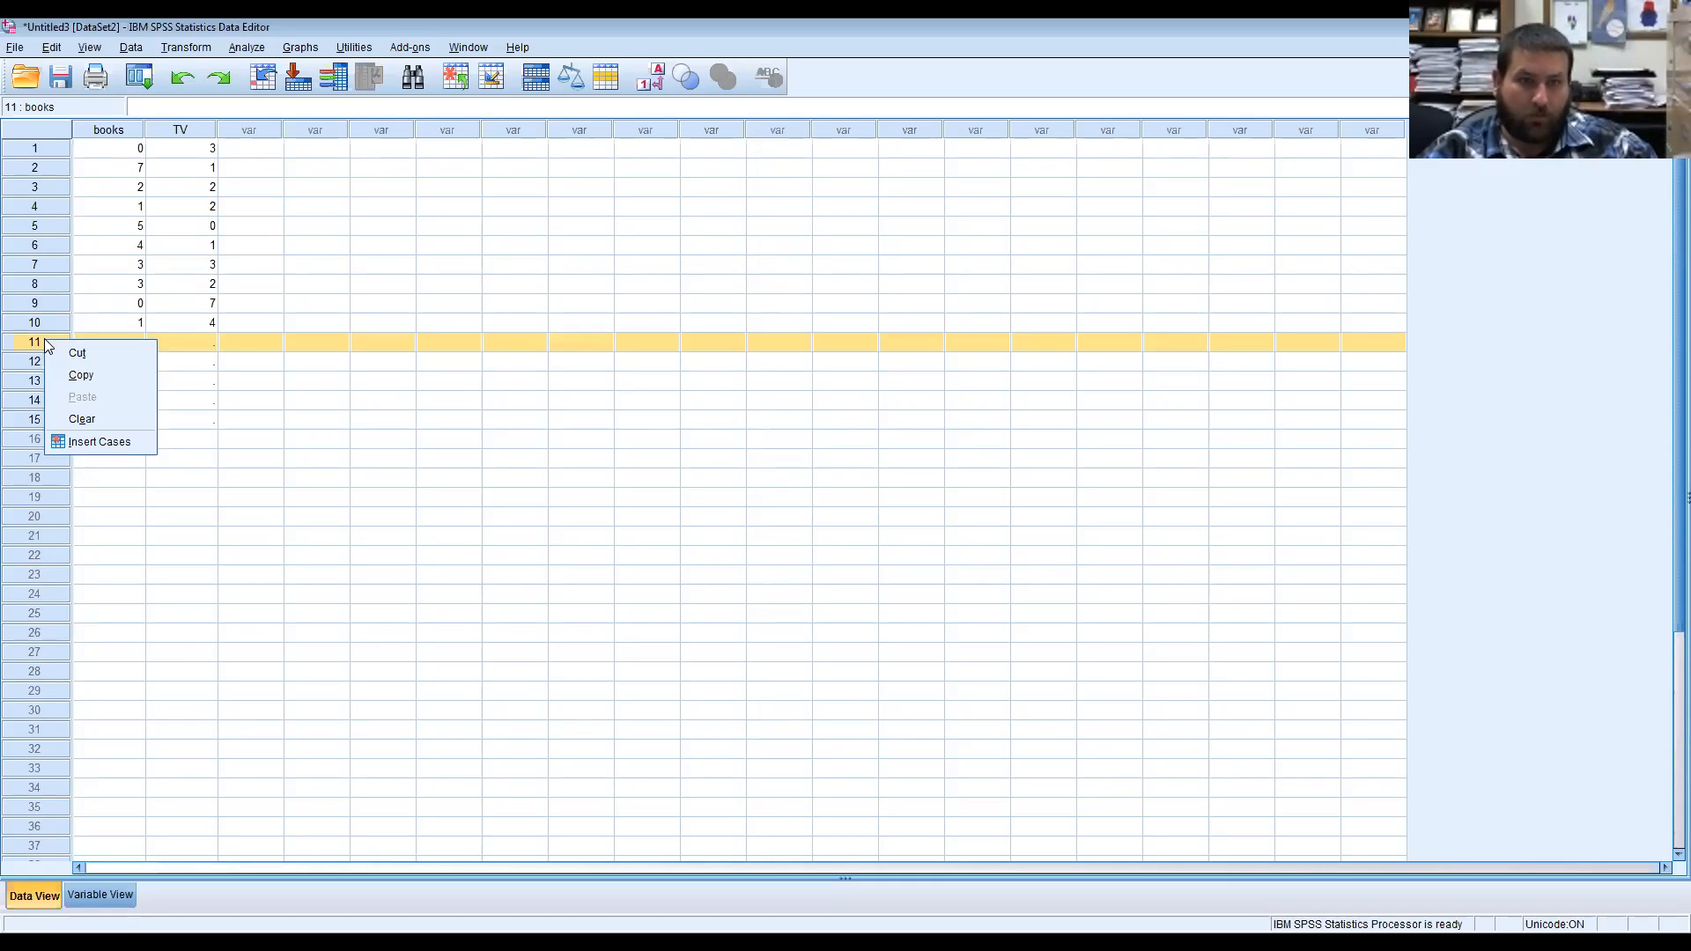
left_click(85, 416)
right_click(40, 343)
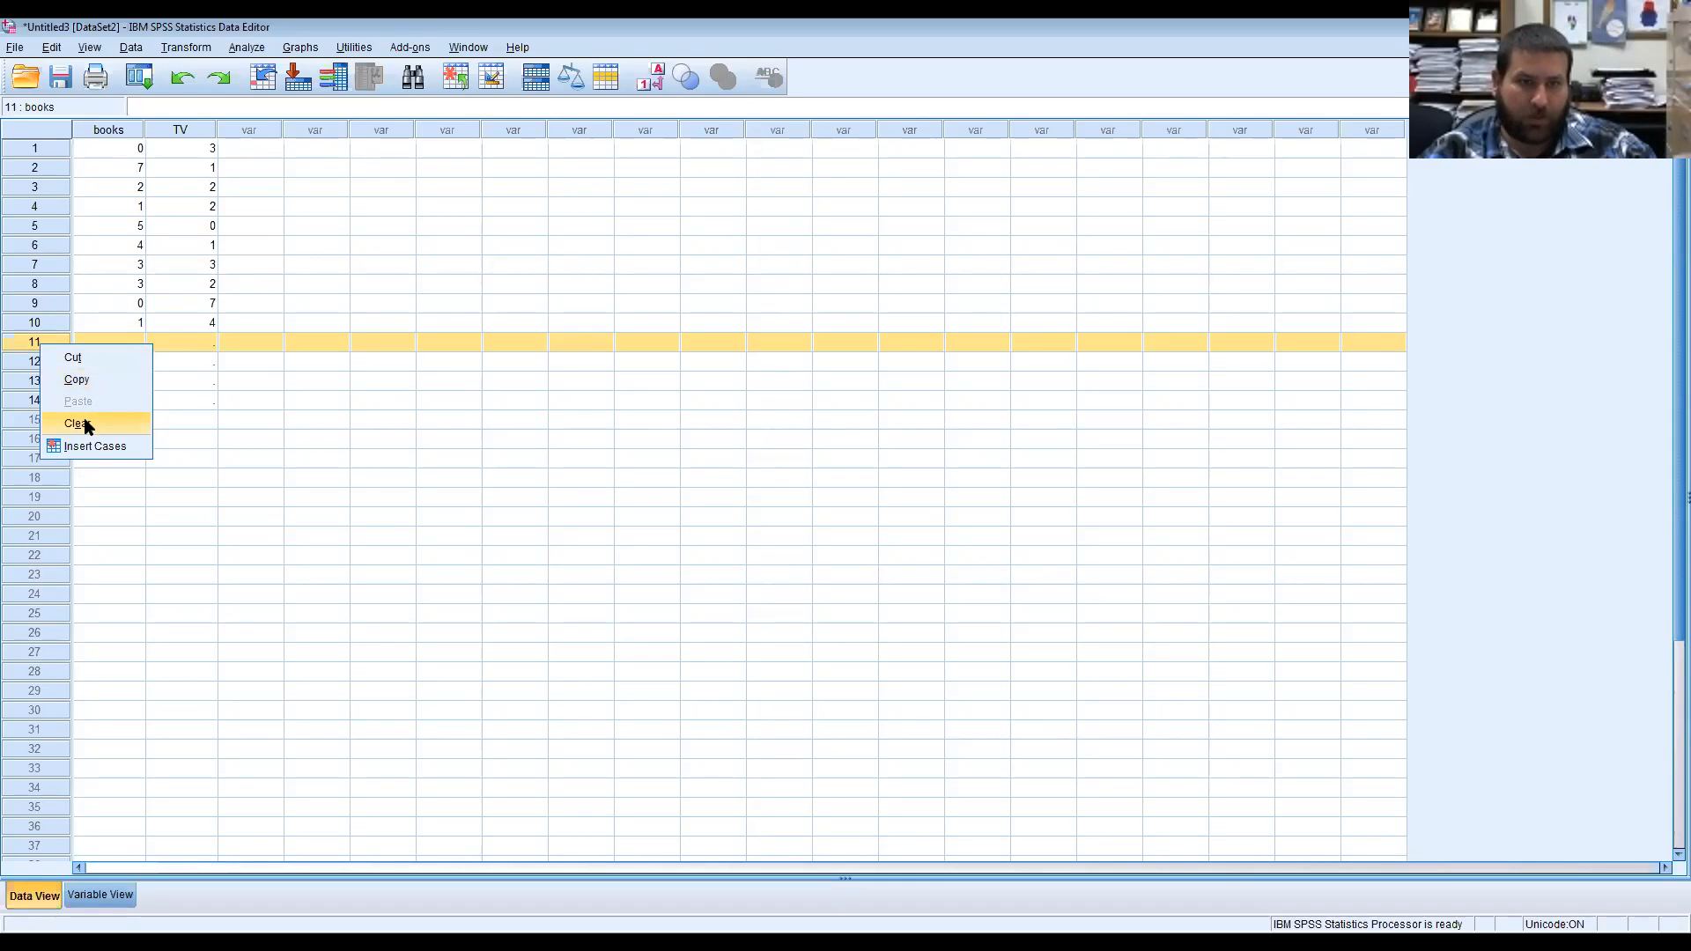
left_click(85, 424)
right_click(38, 344)
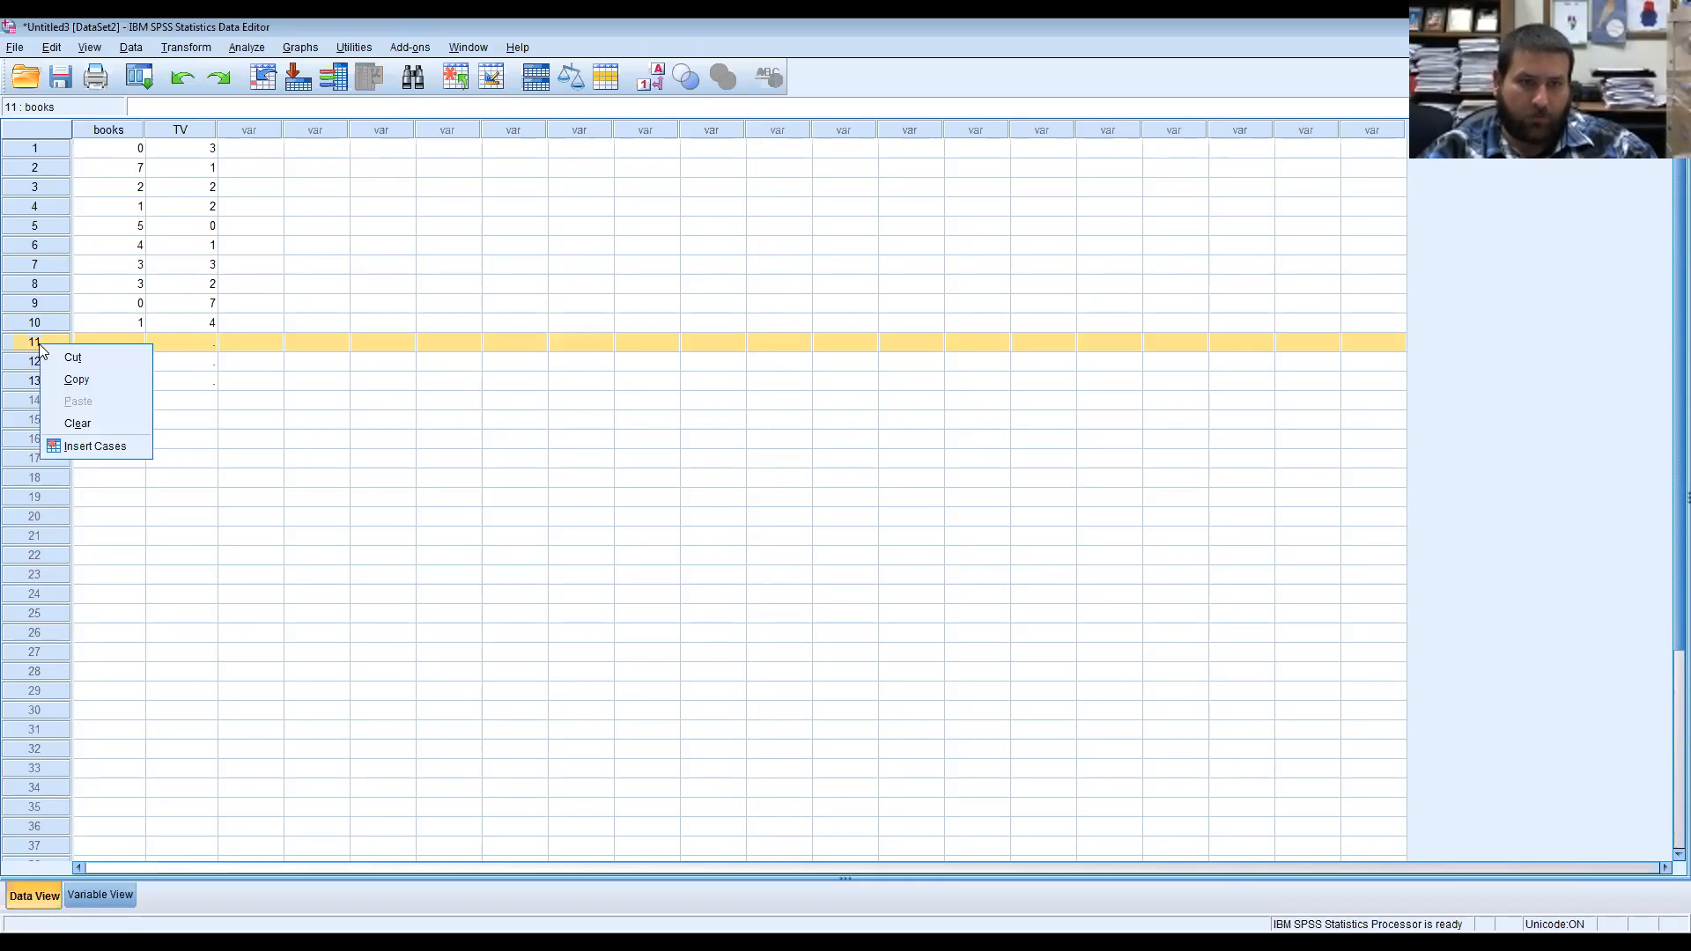
left_click(95, 424)
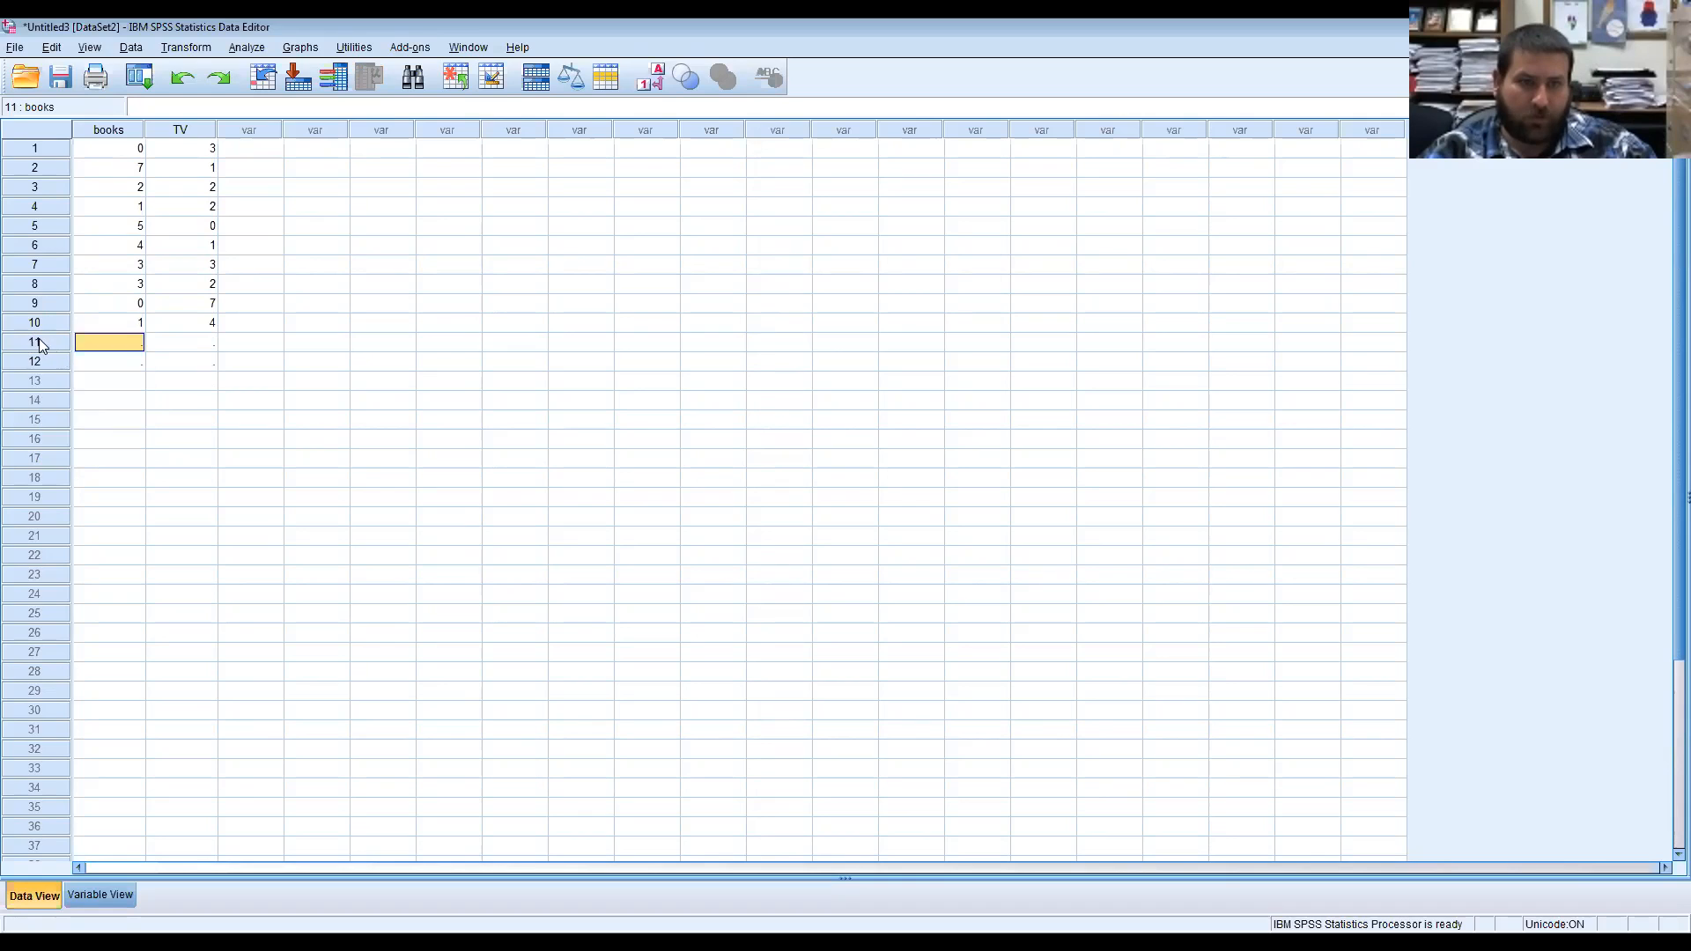
right_click(39, 343)
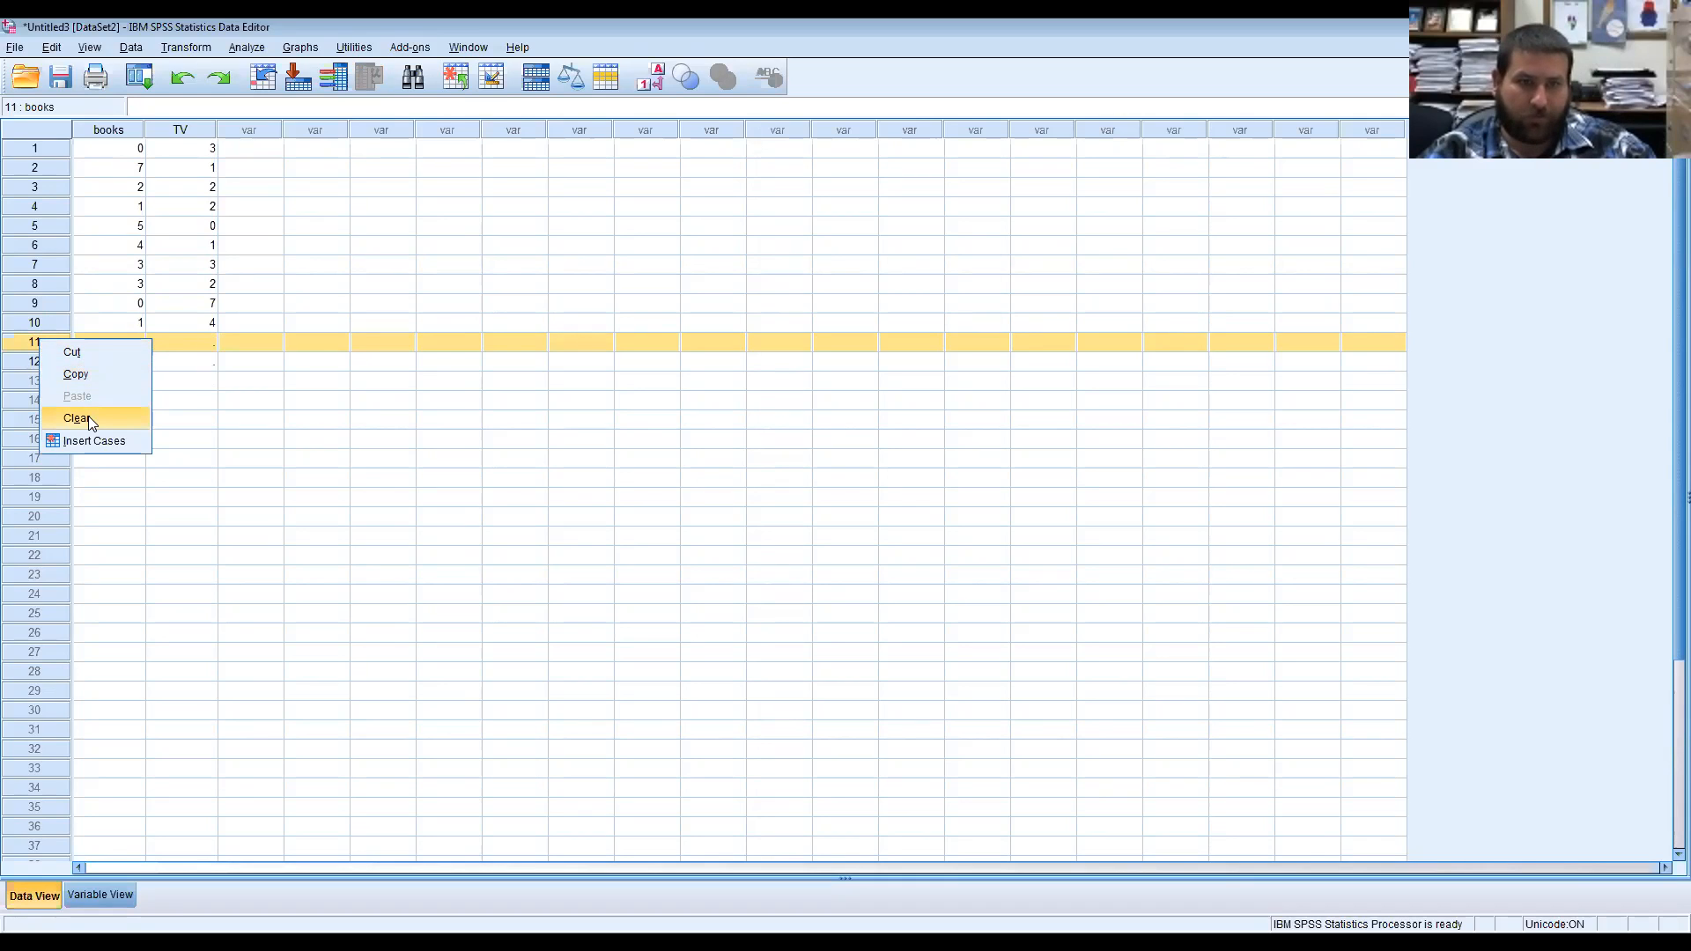
left_click(90, 424)
right_click(50, 340)
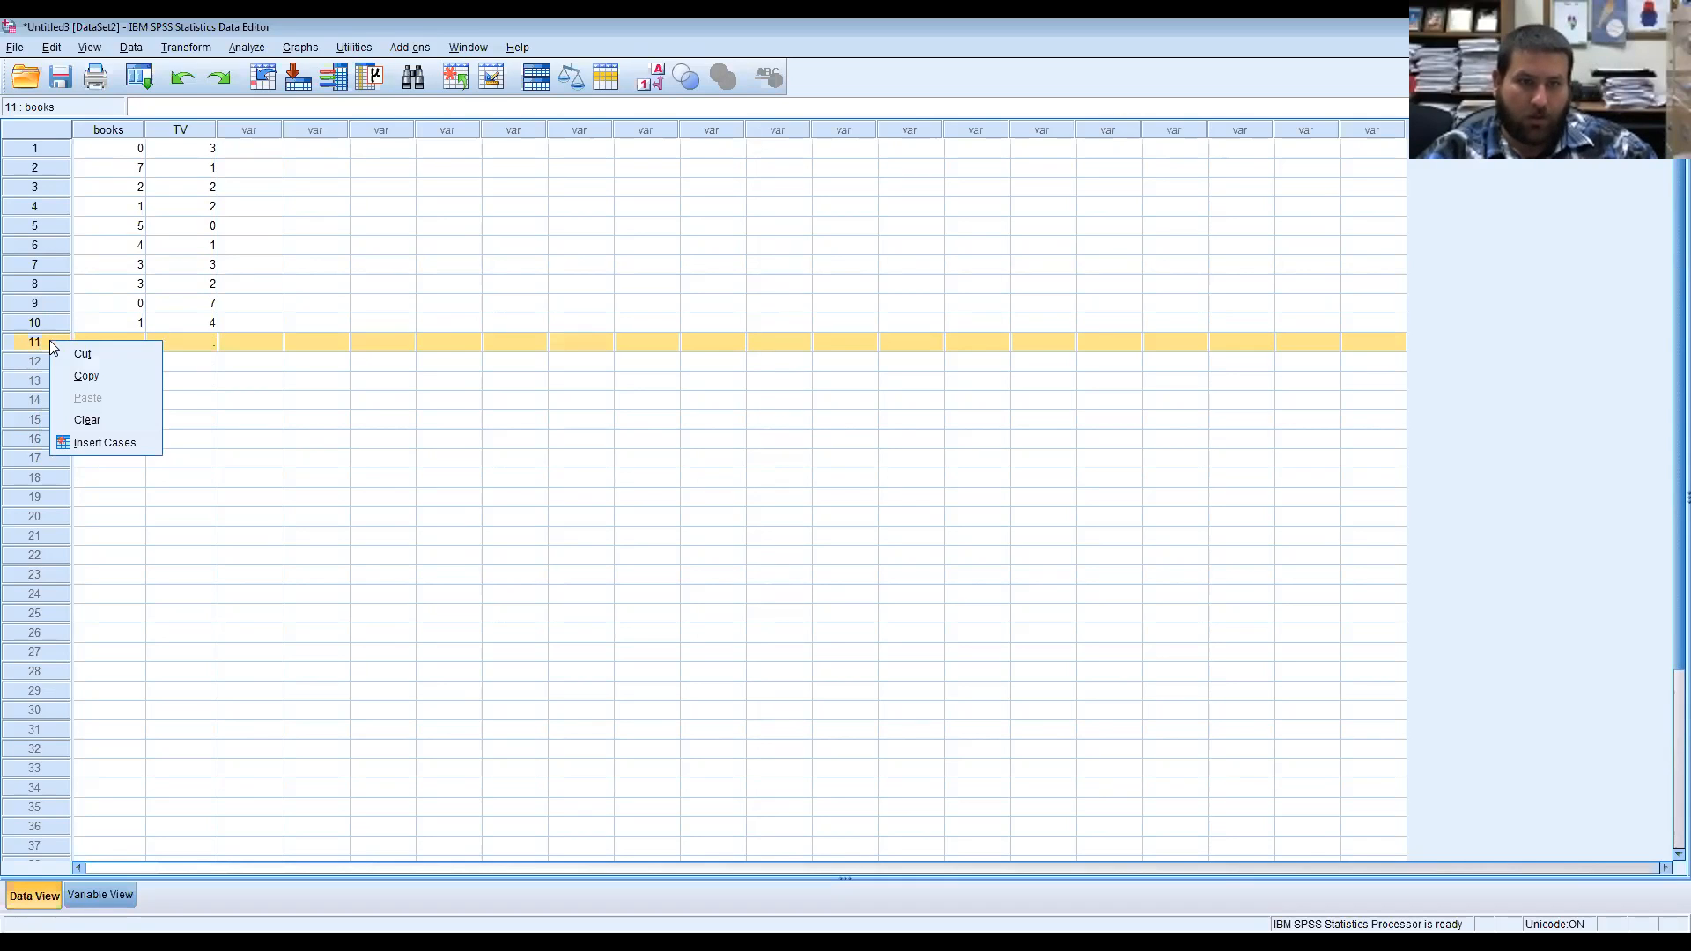
left_click(123, 418)
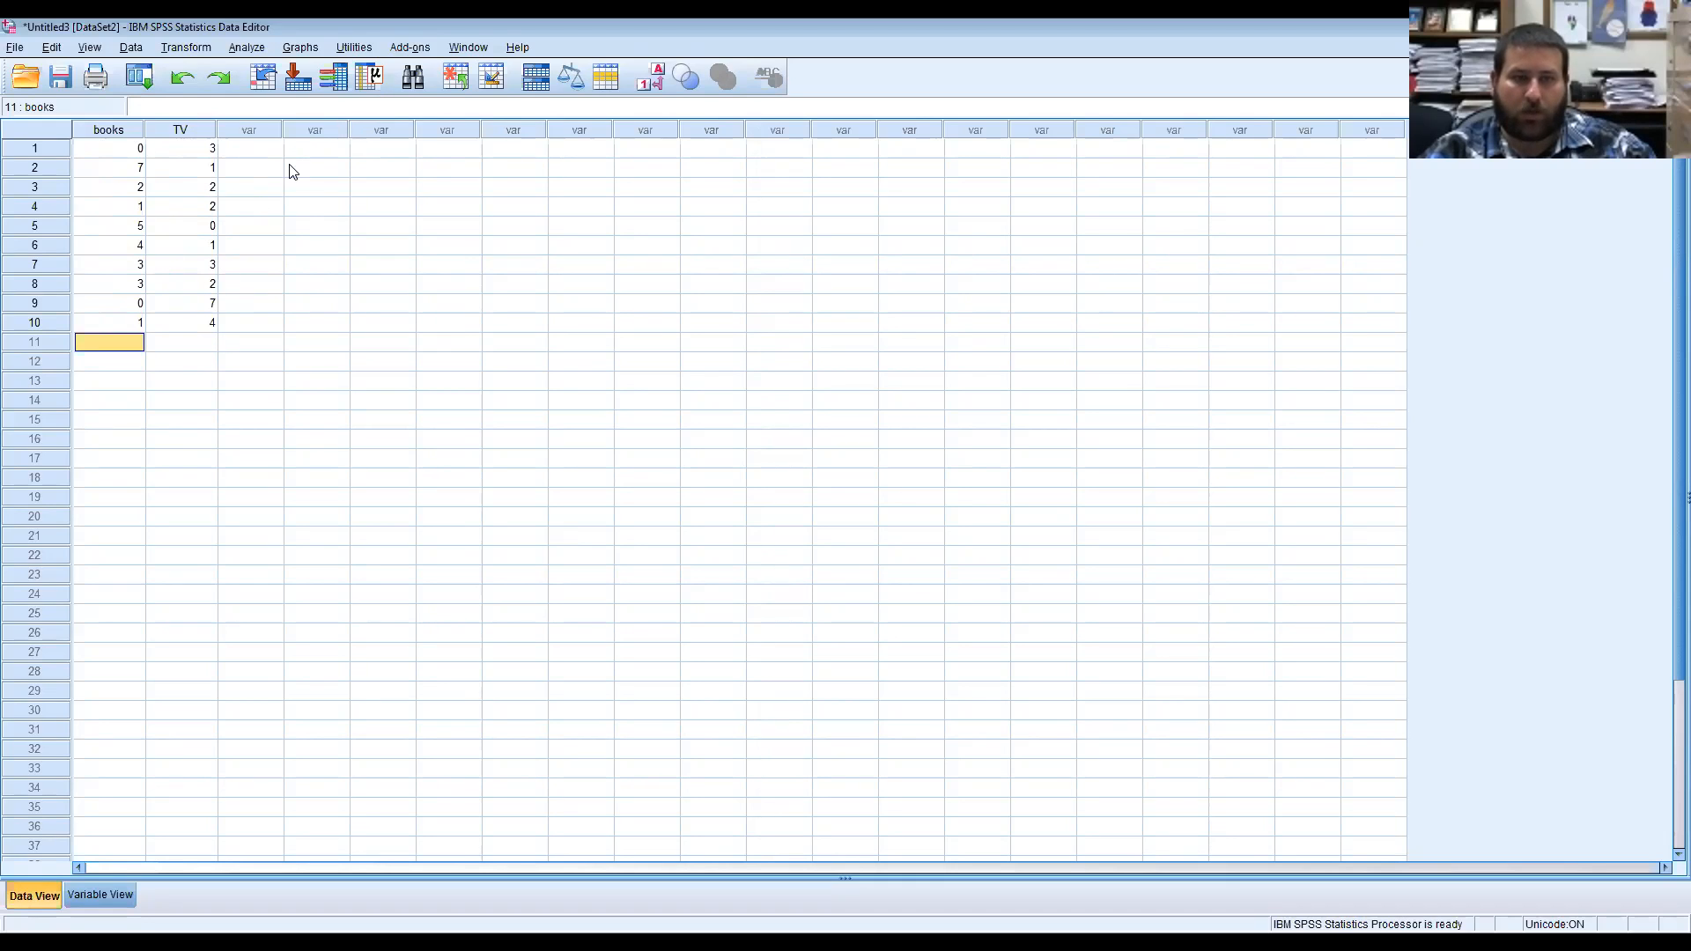
Set up a bivariate correlation with books and TV as the variables to analyze.
left_click(241, 51)
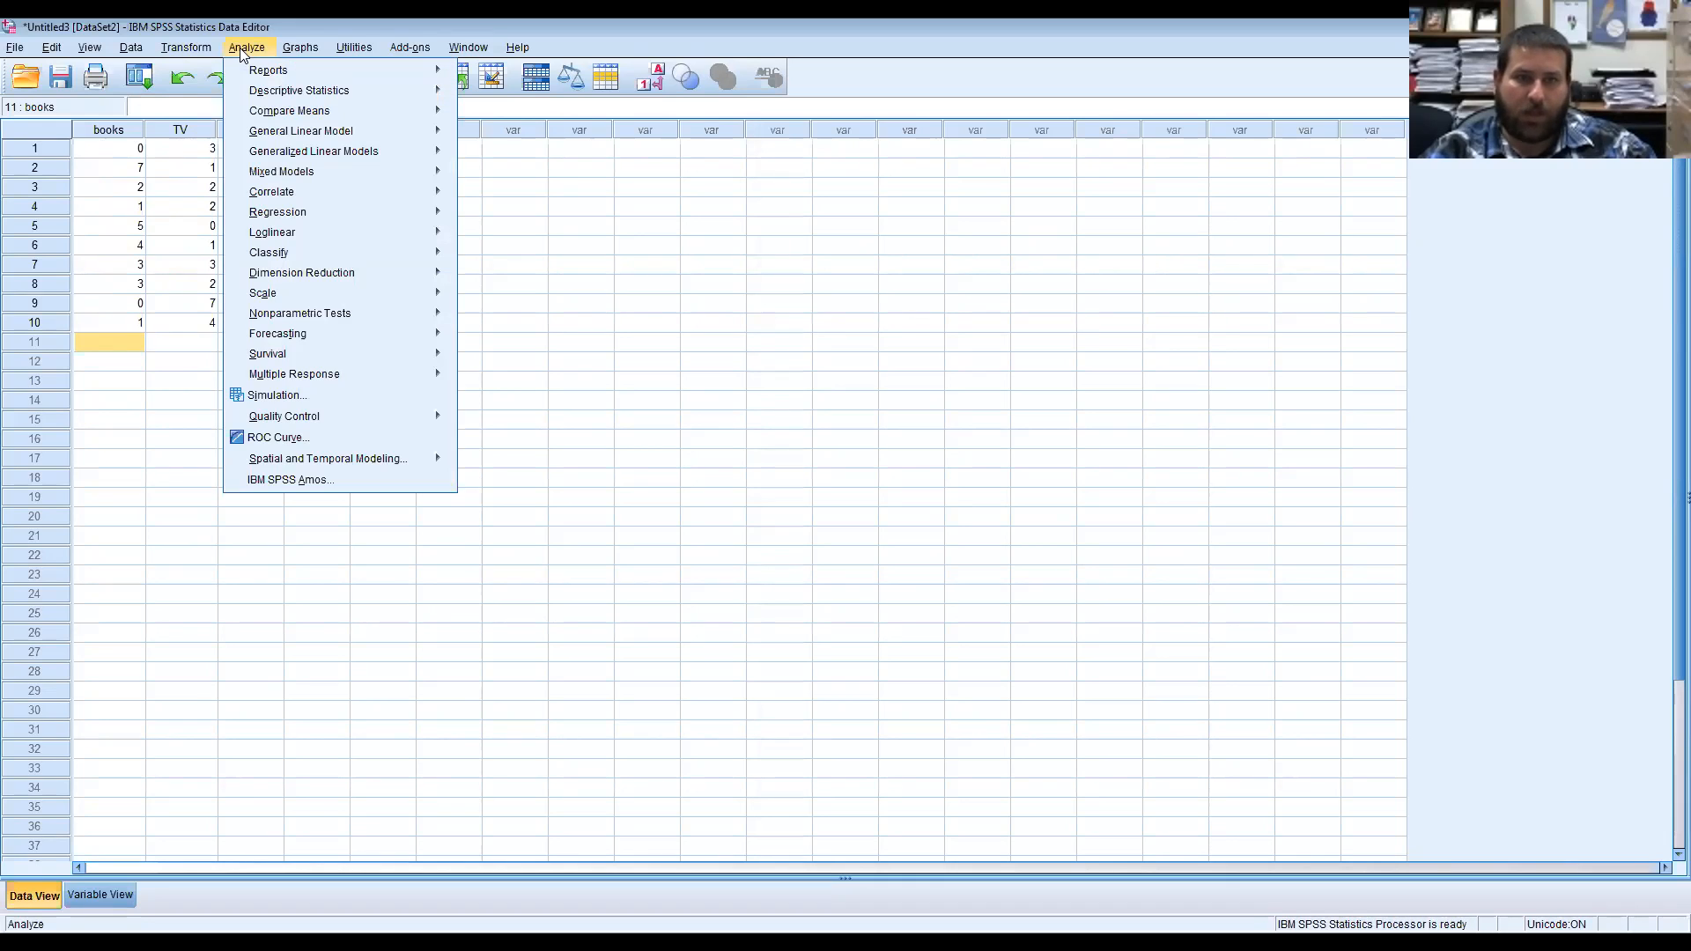
mouse_move(276, 202)
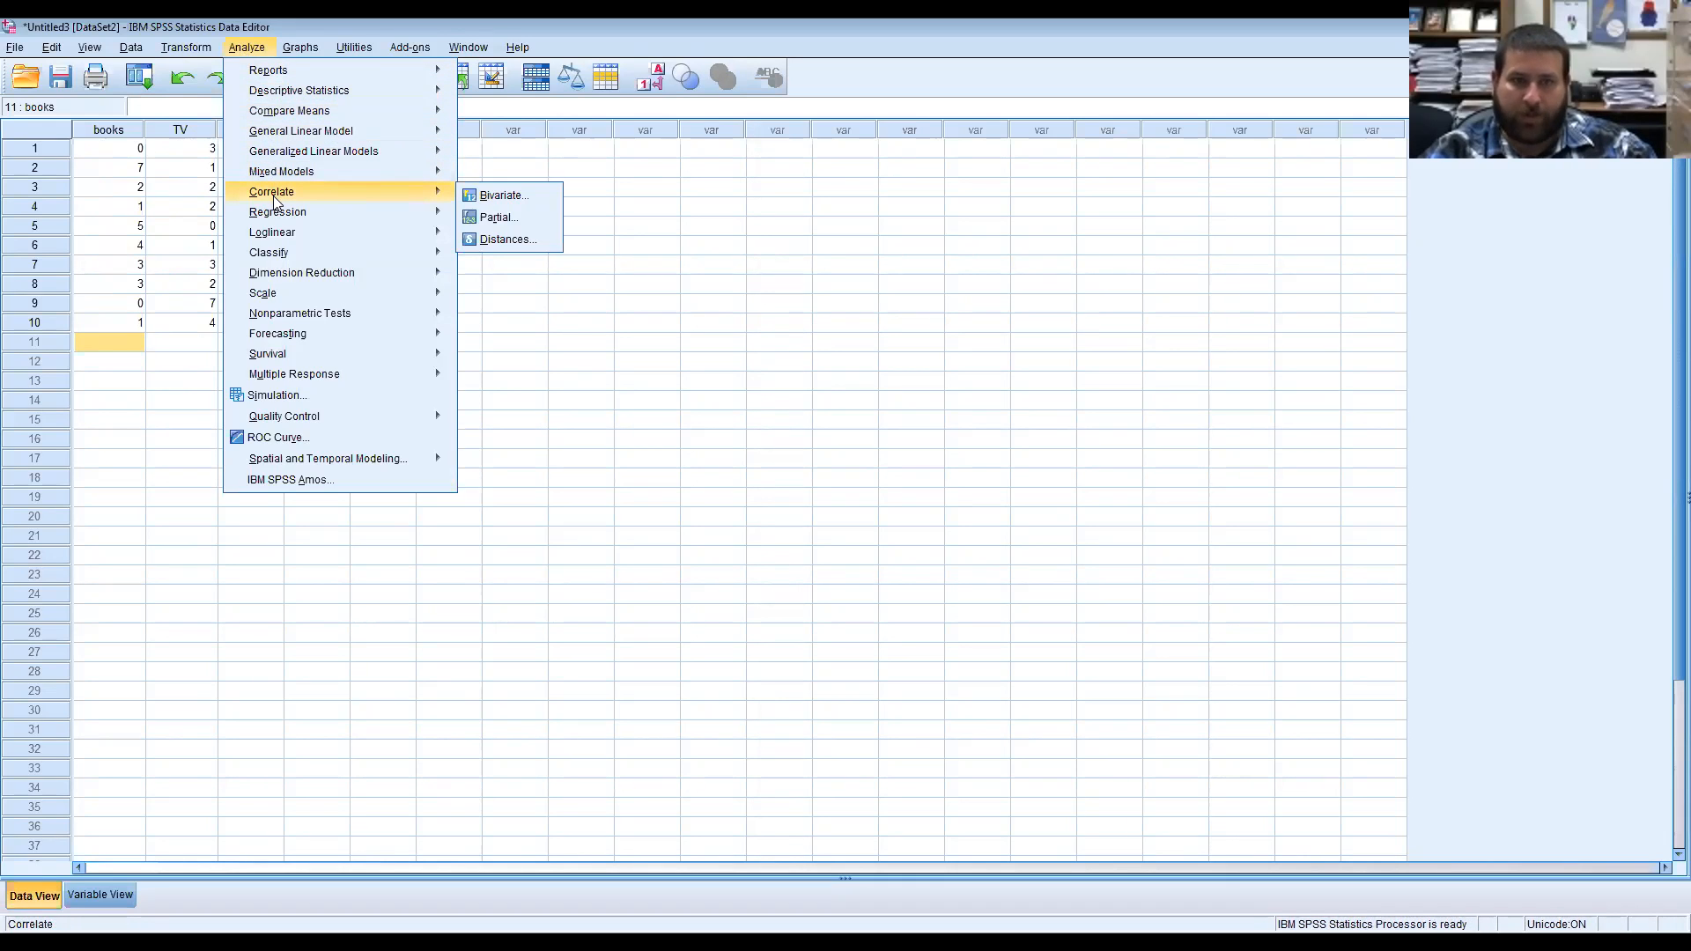
left_click(494, 199)
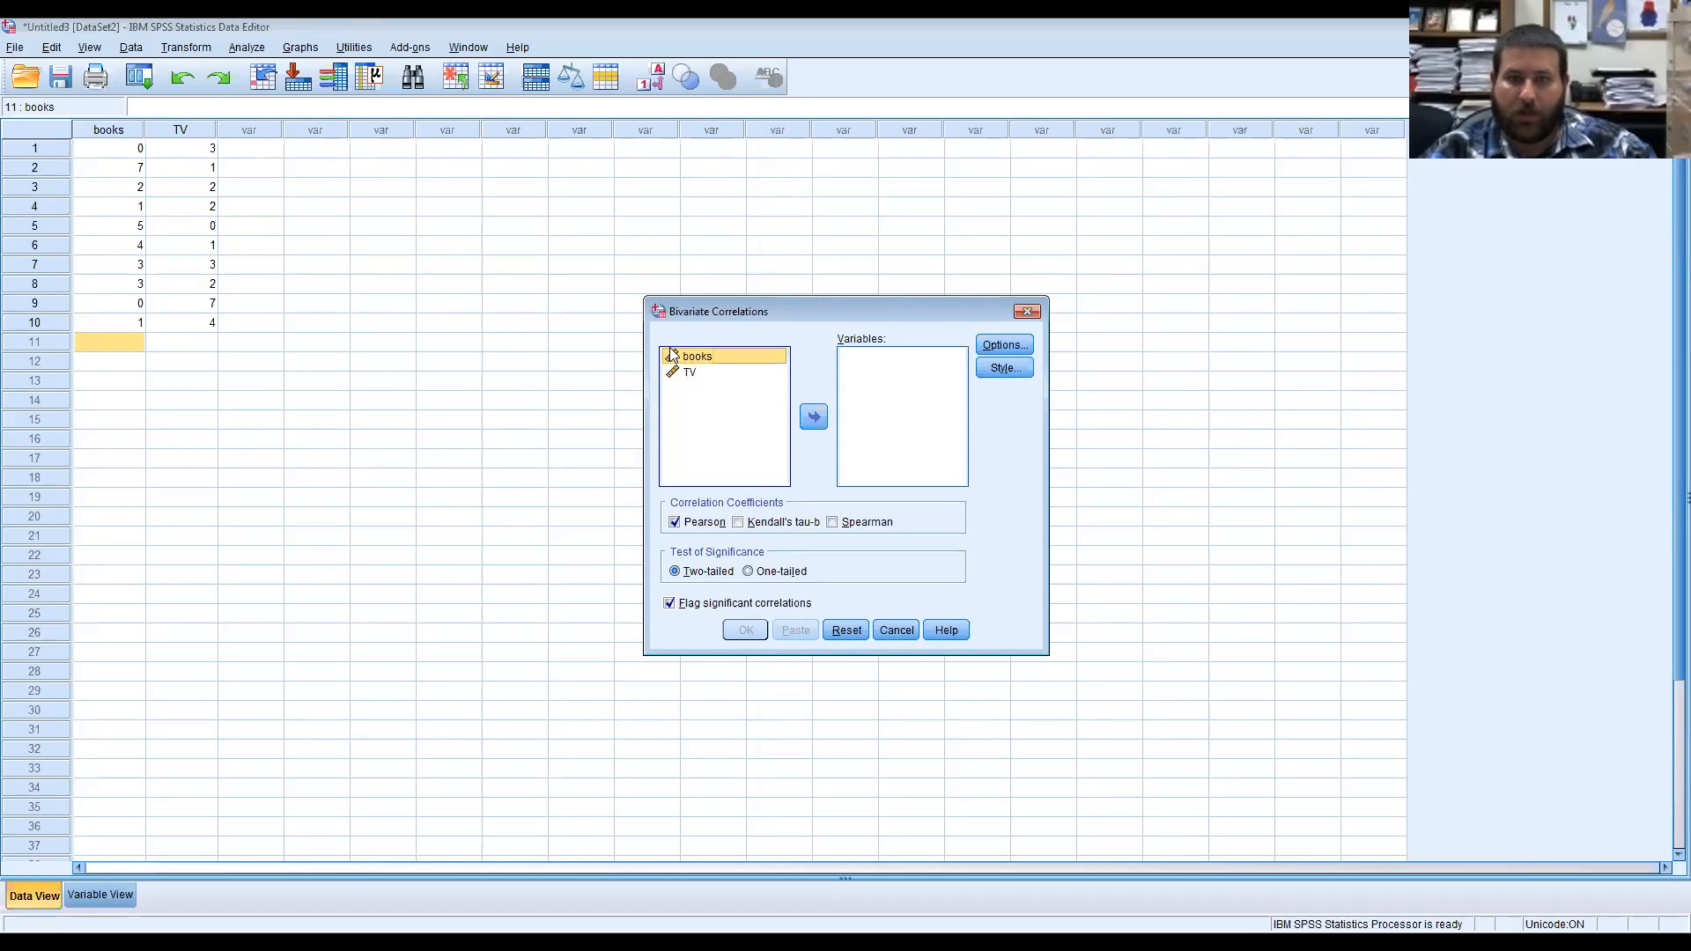
left_click(804, 416)
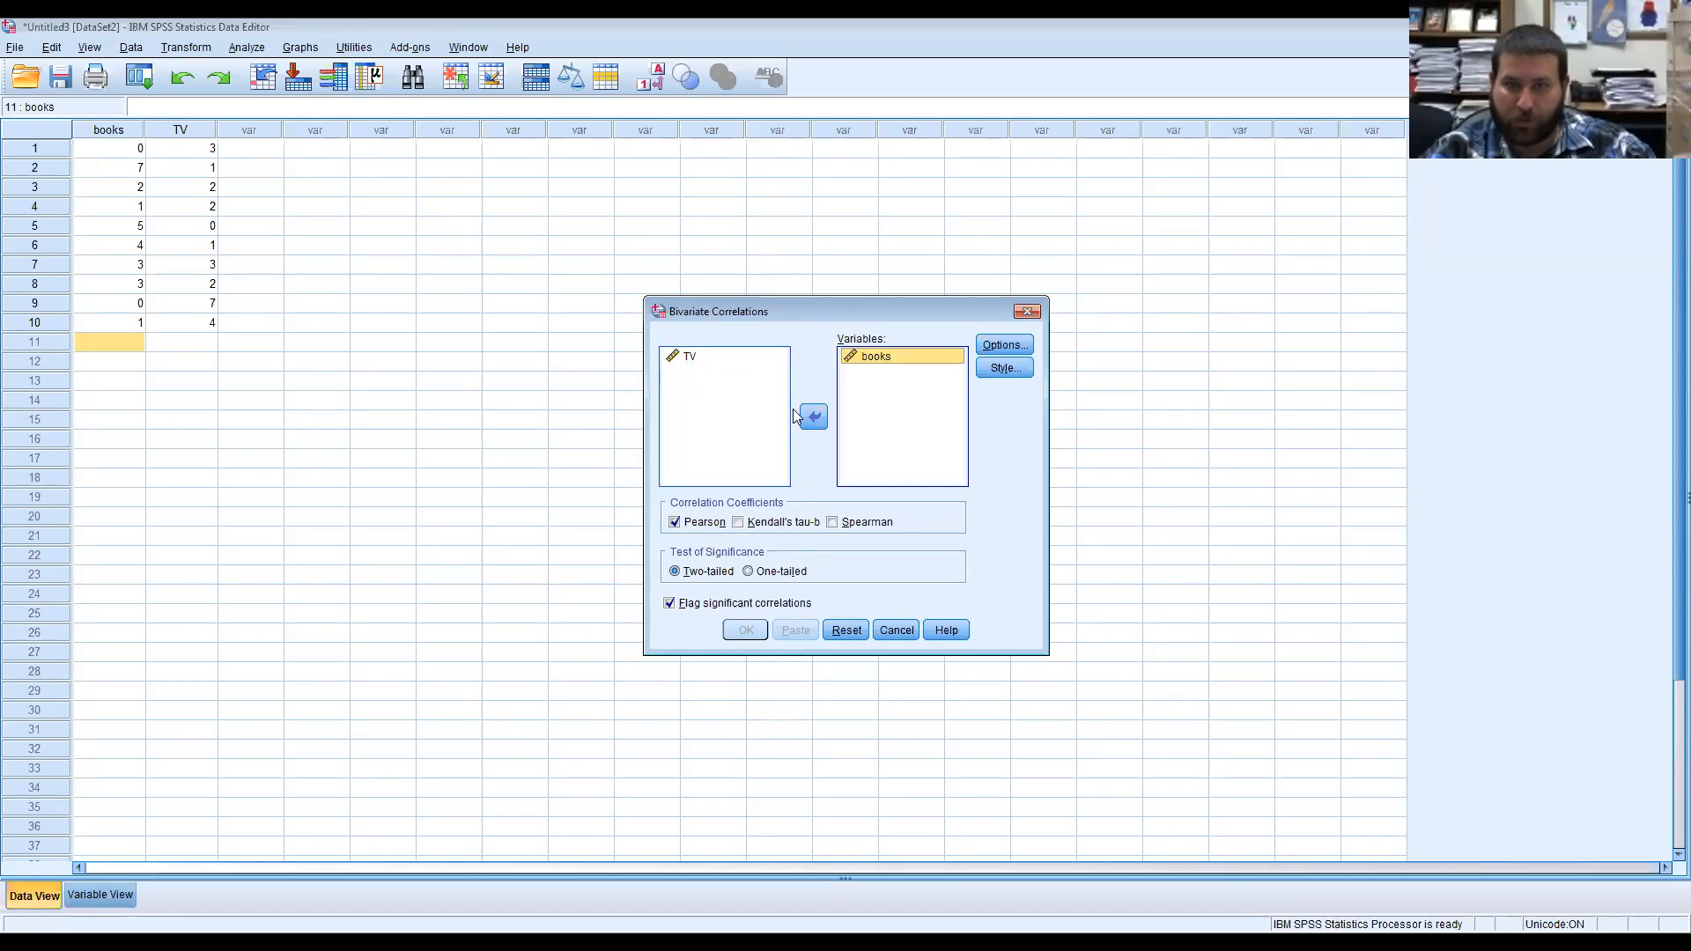
left_click(691, 358)
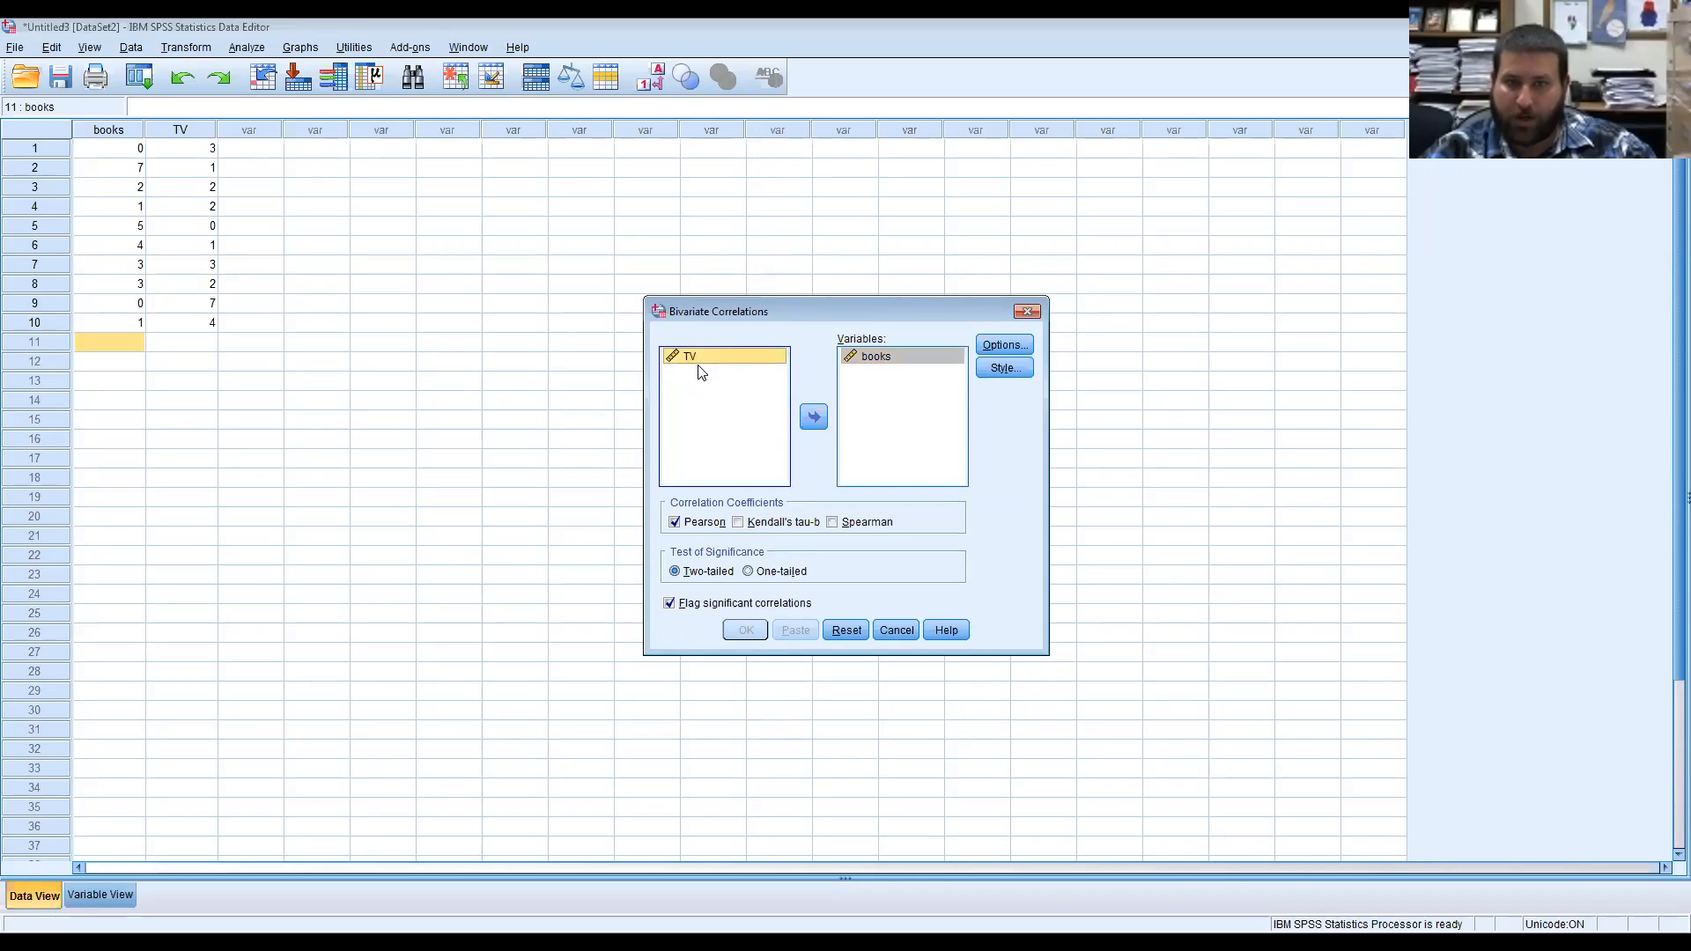
left_click(803, 414)
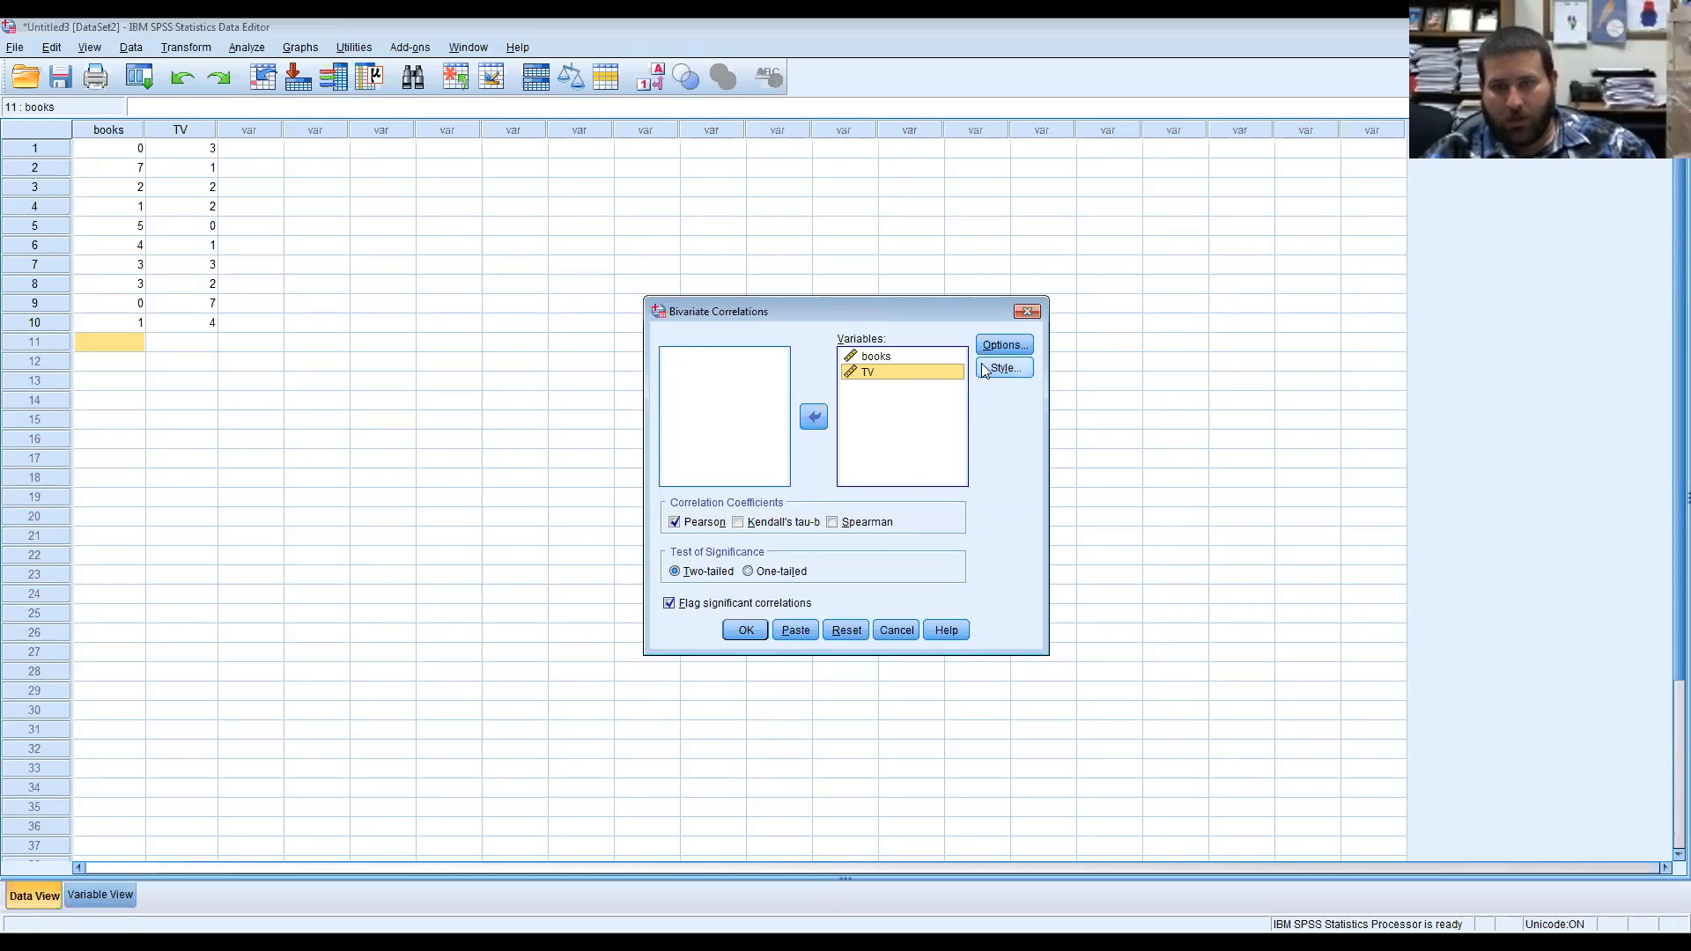
Include means and standard deviations in the correlation statistics and run the two-tailed Pearson analysis.
left_click(993, 343)
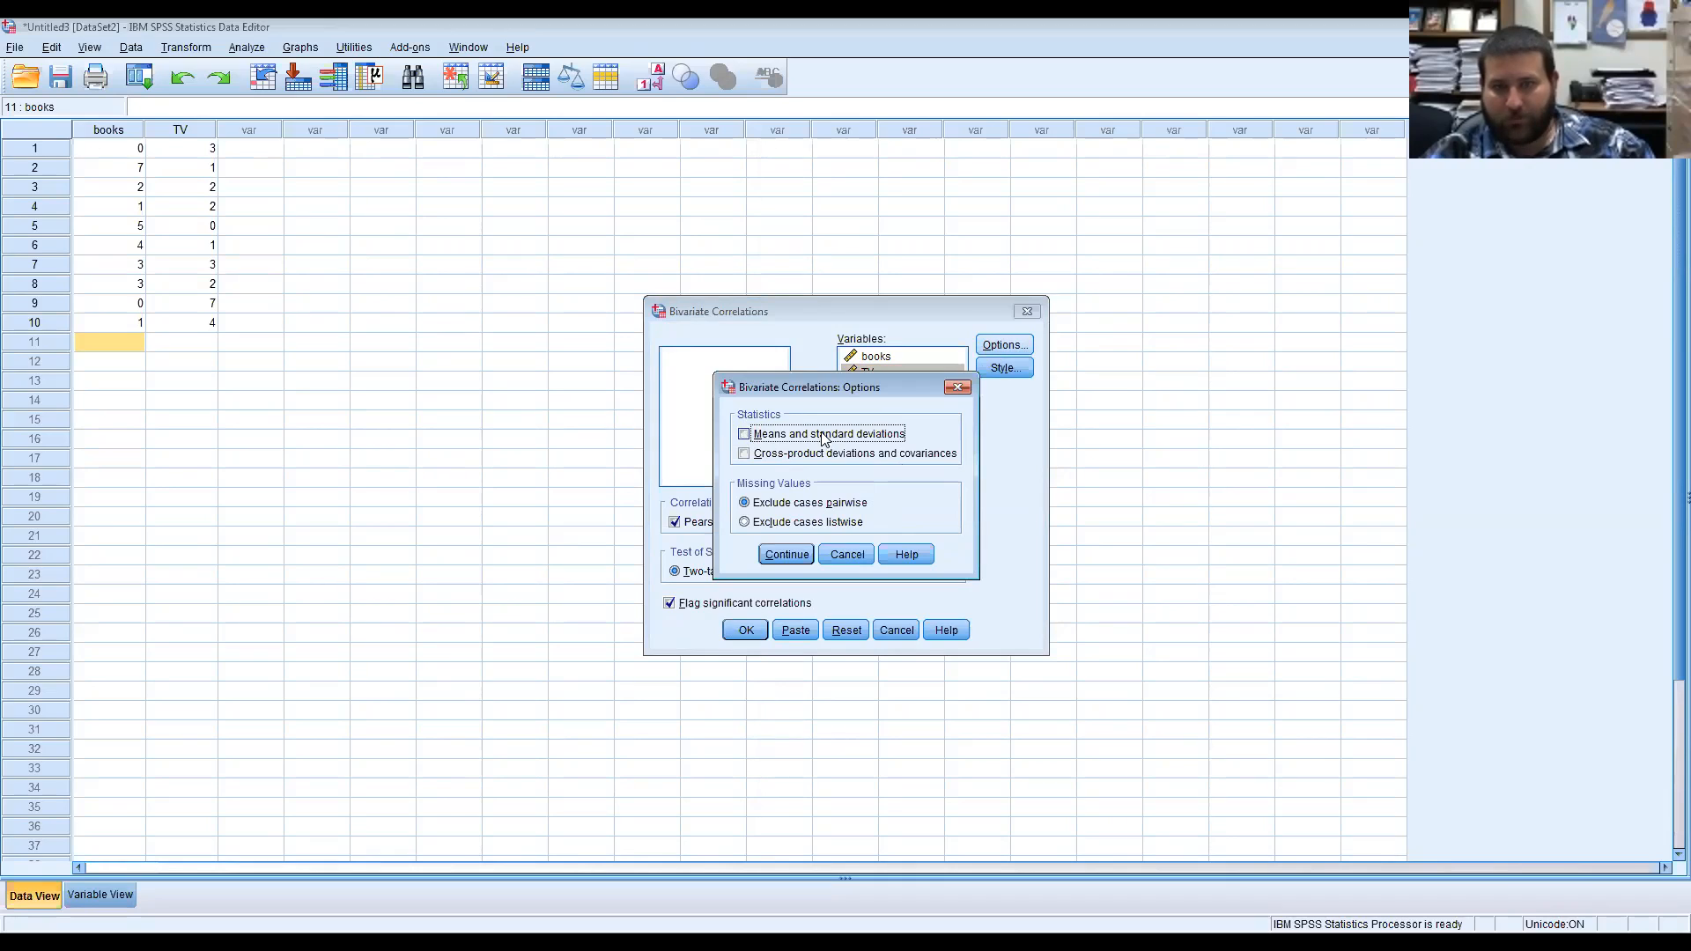
left_click(744, 435)
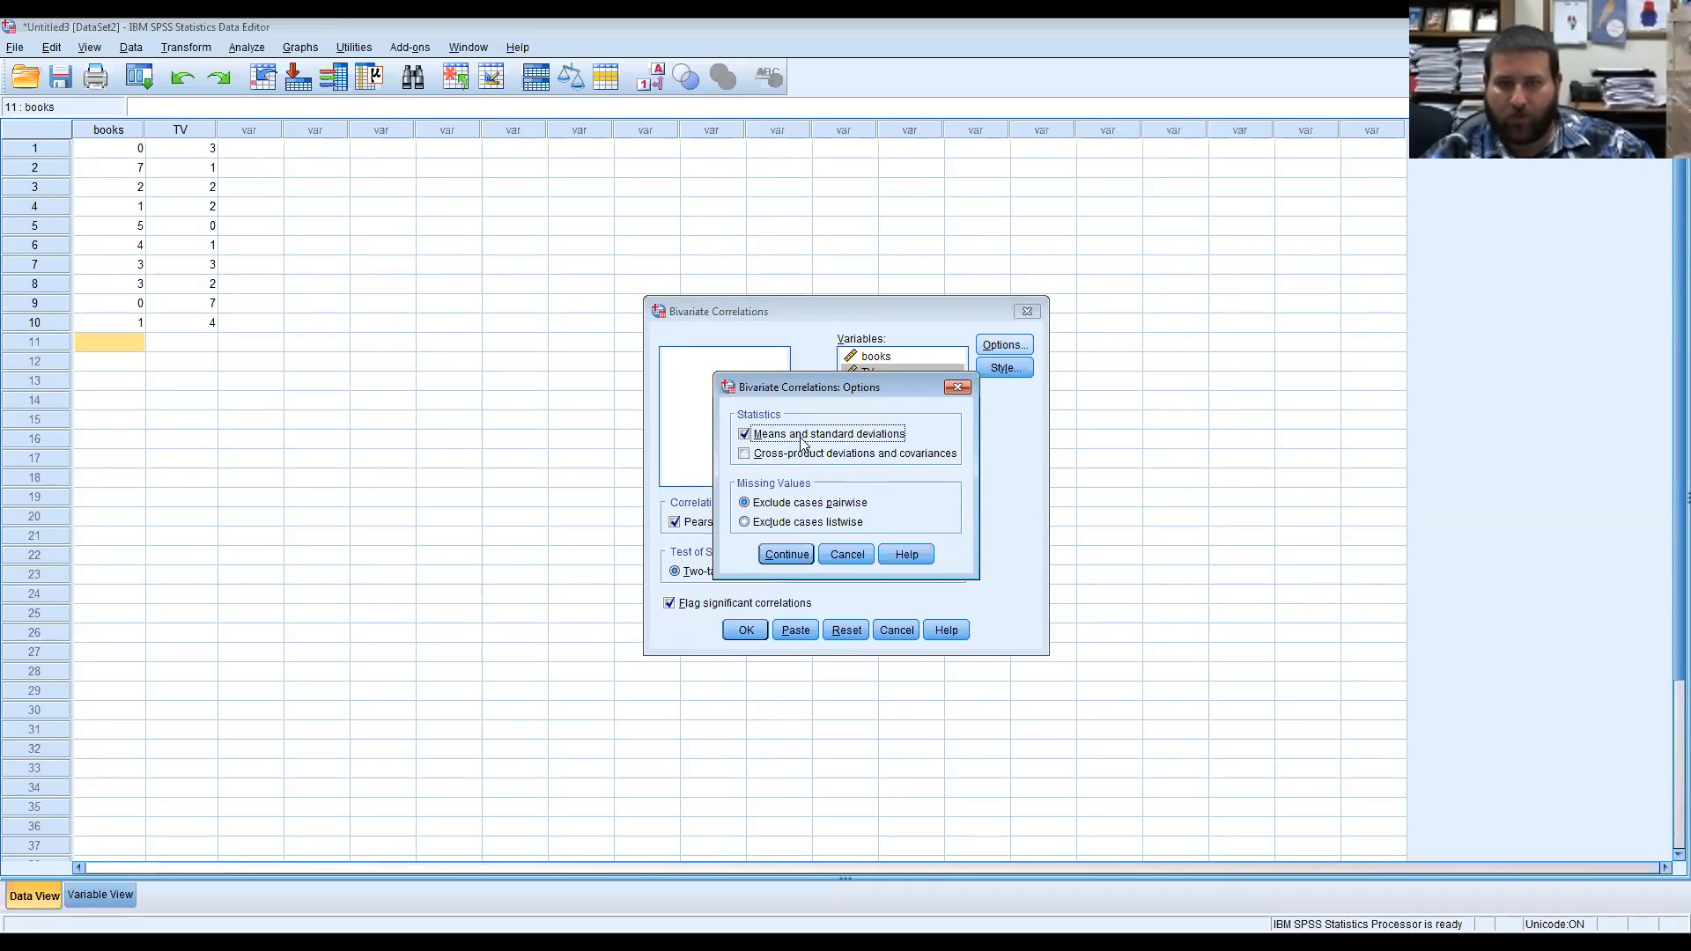
left_click(780, 558)
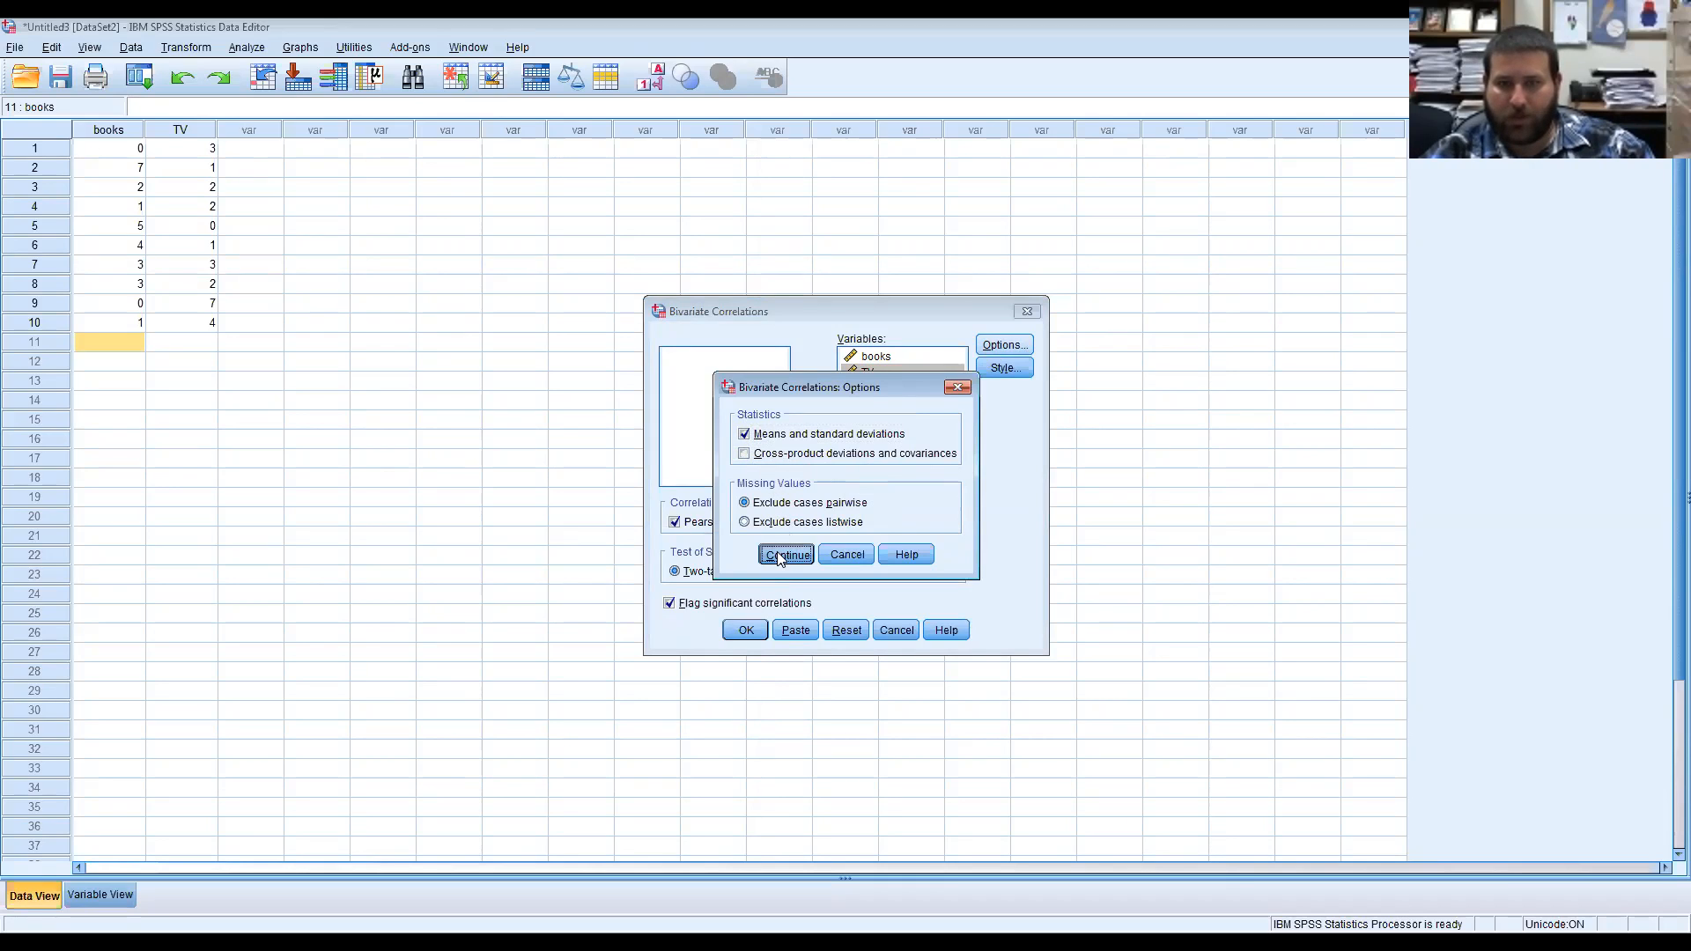
left_click(745, 632)
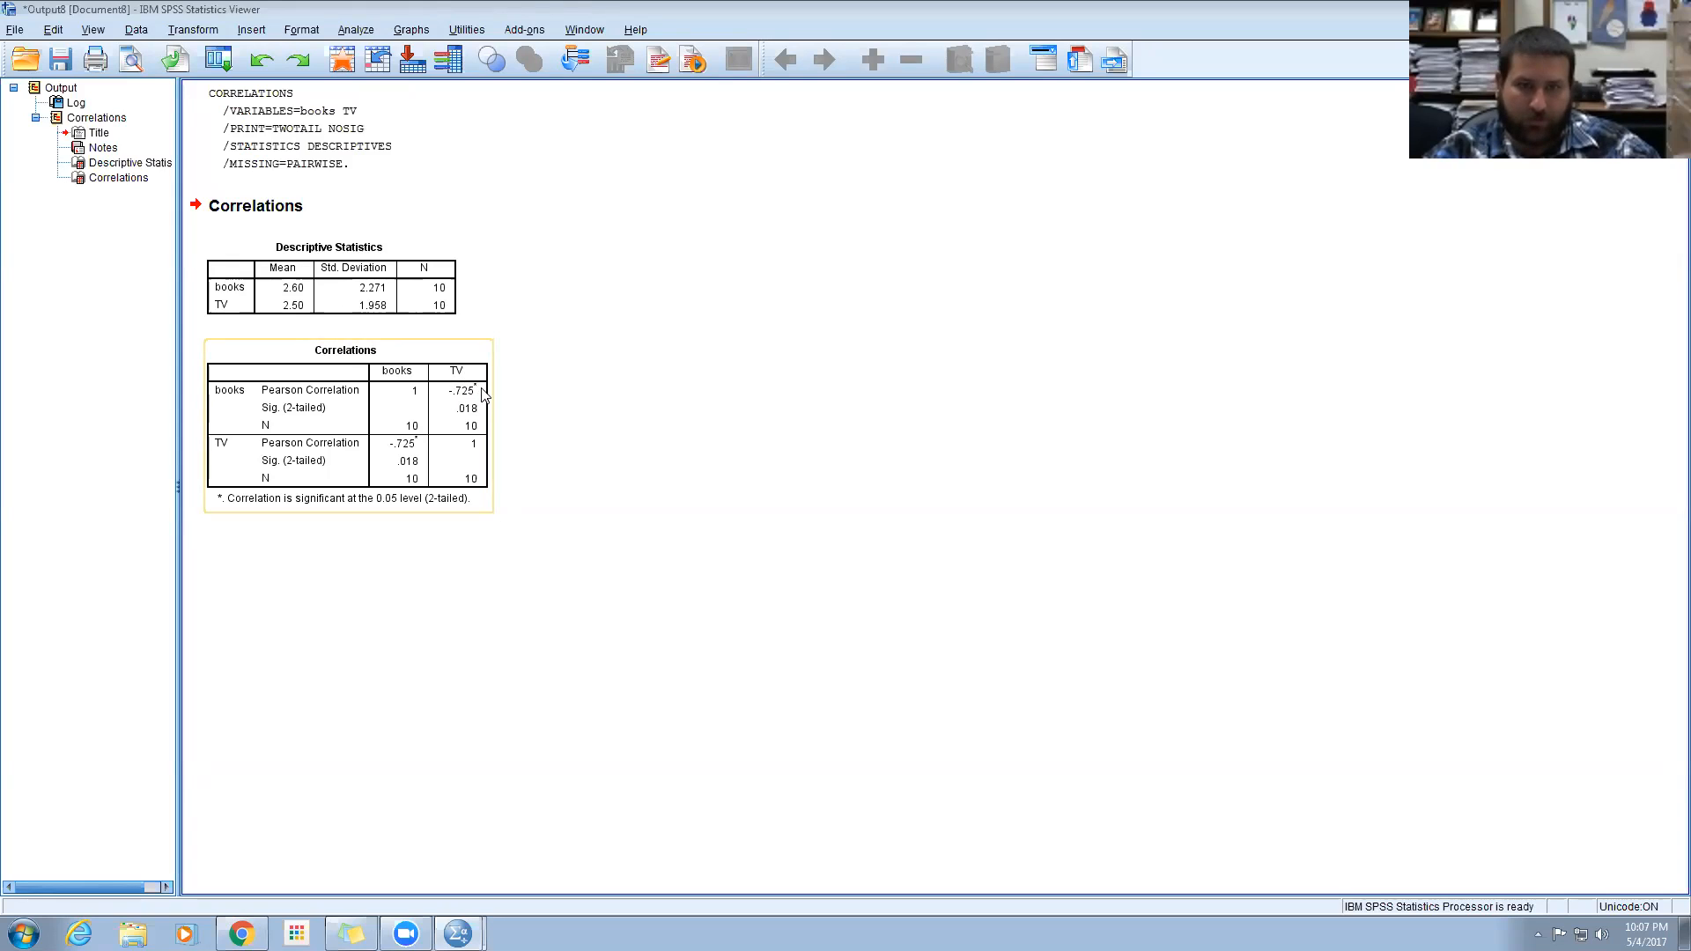
left_click(609, 442)
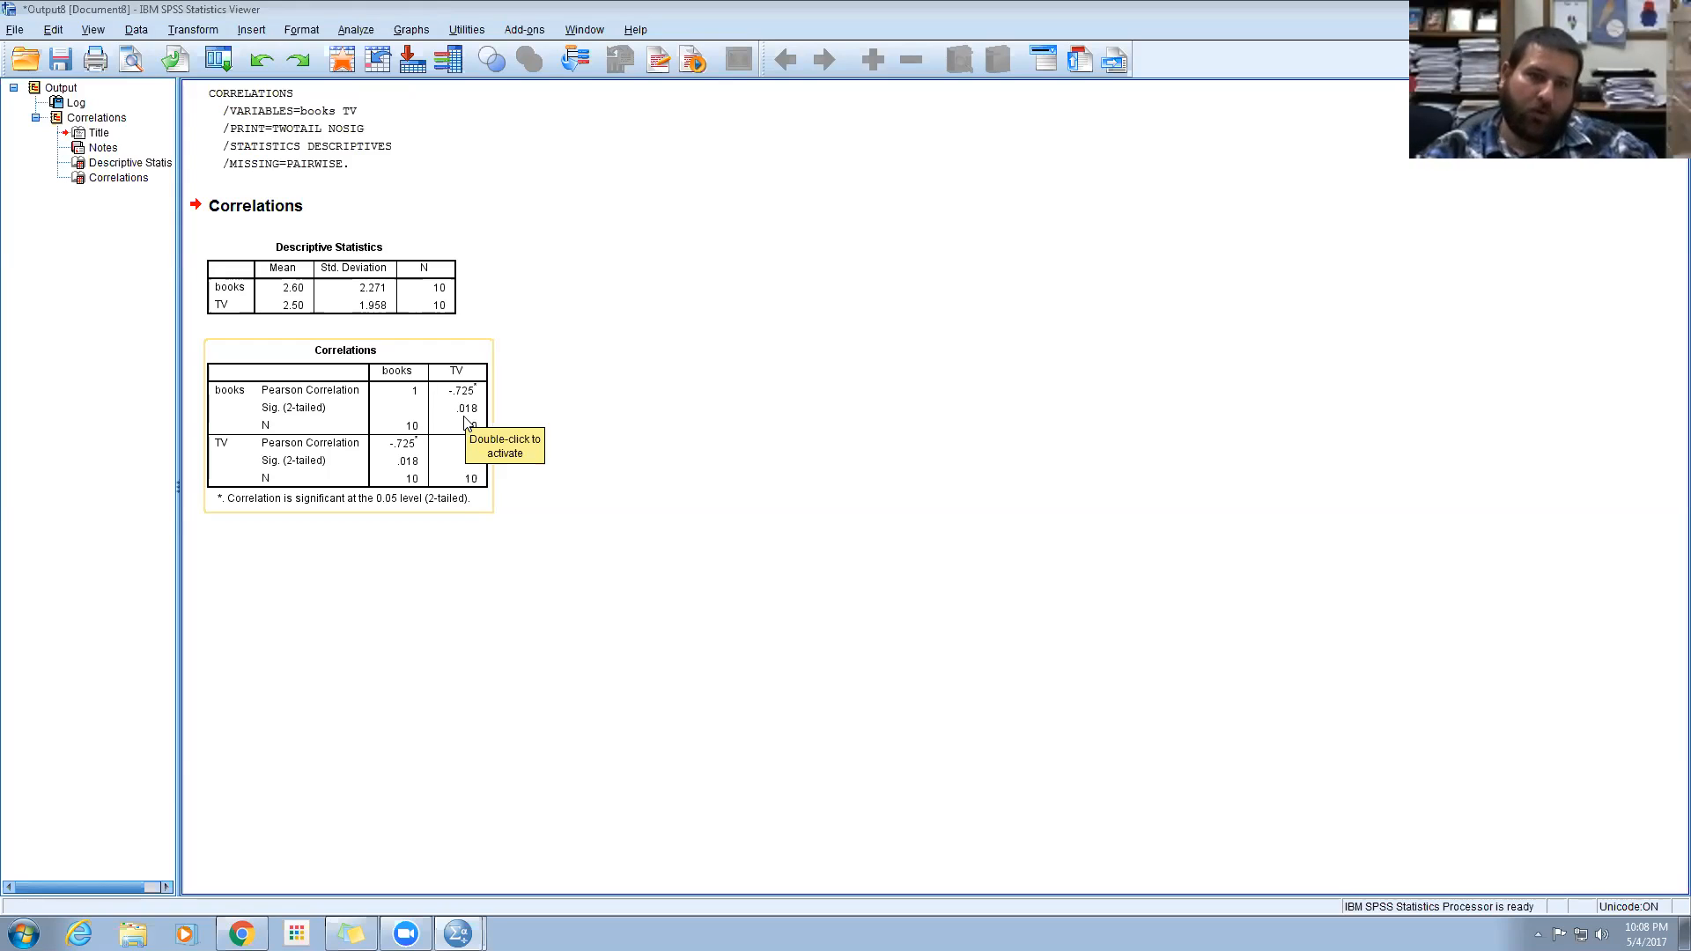
left_click(552, 319)
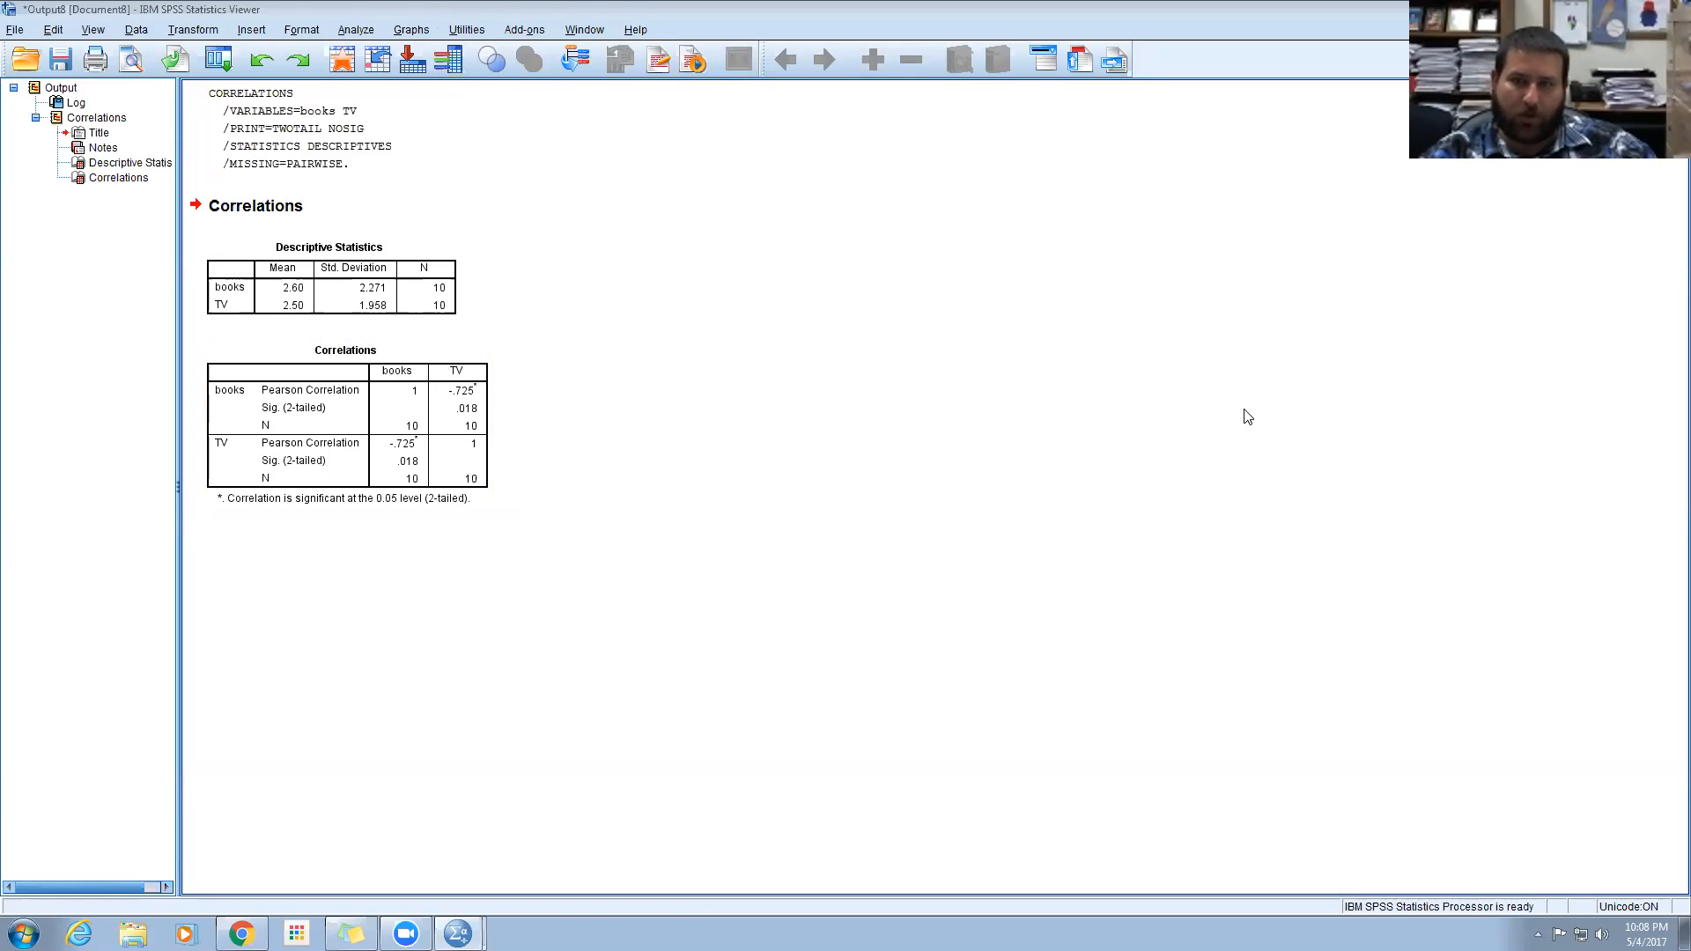
Review the Bivariate Correlations settings, including its statistics and missing-value options, and close them without running the analysis again.
left_click(356, 30)
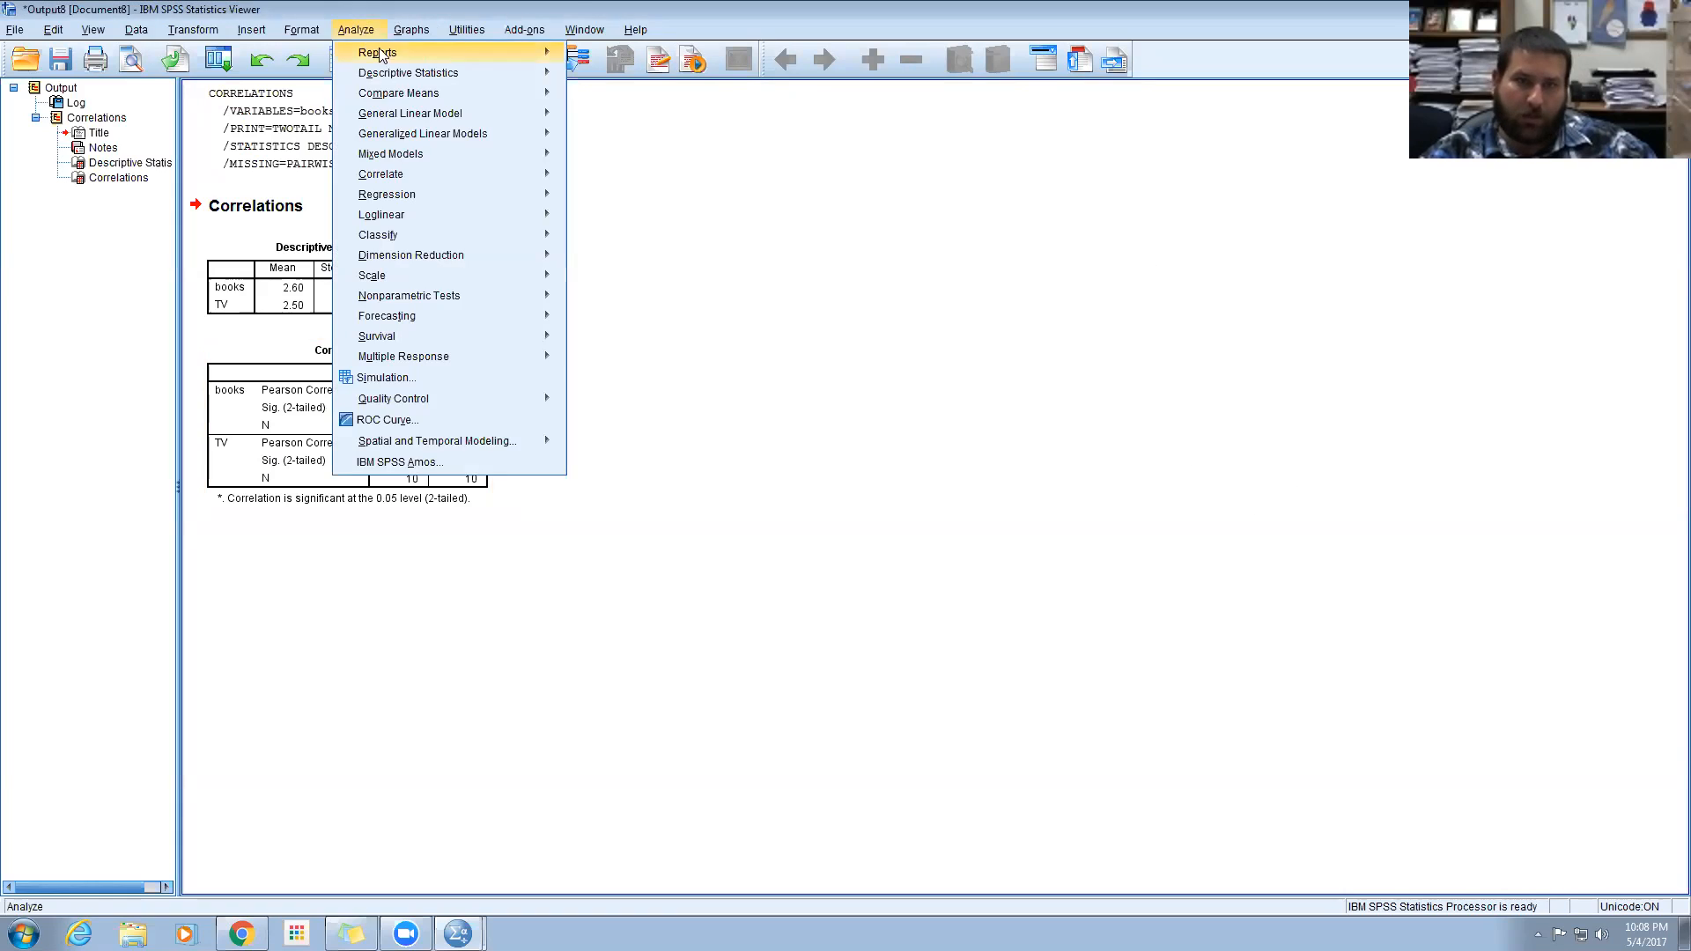
mouse_move(411, 176)
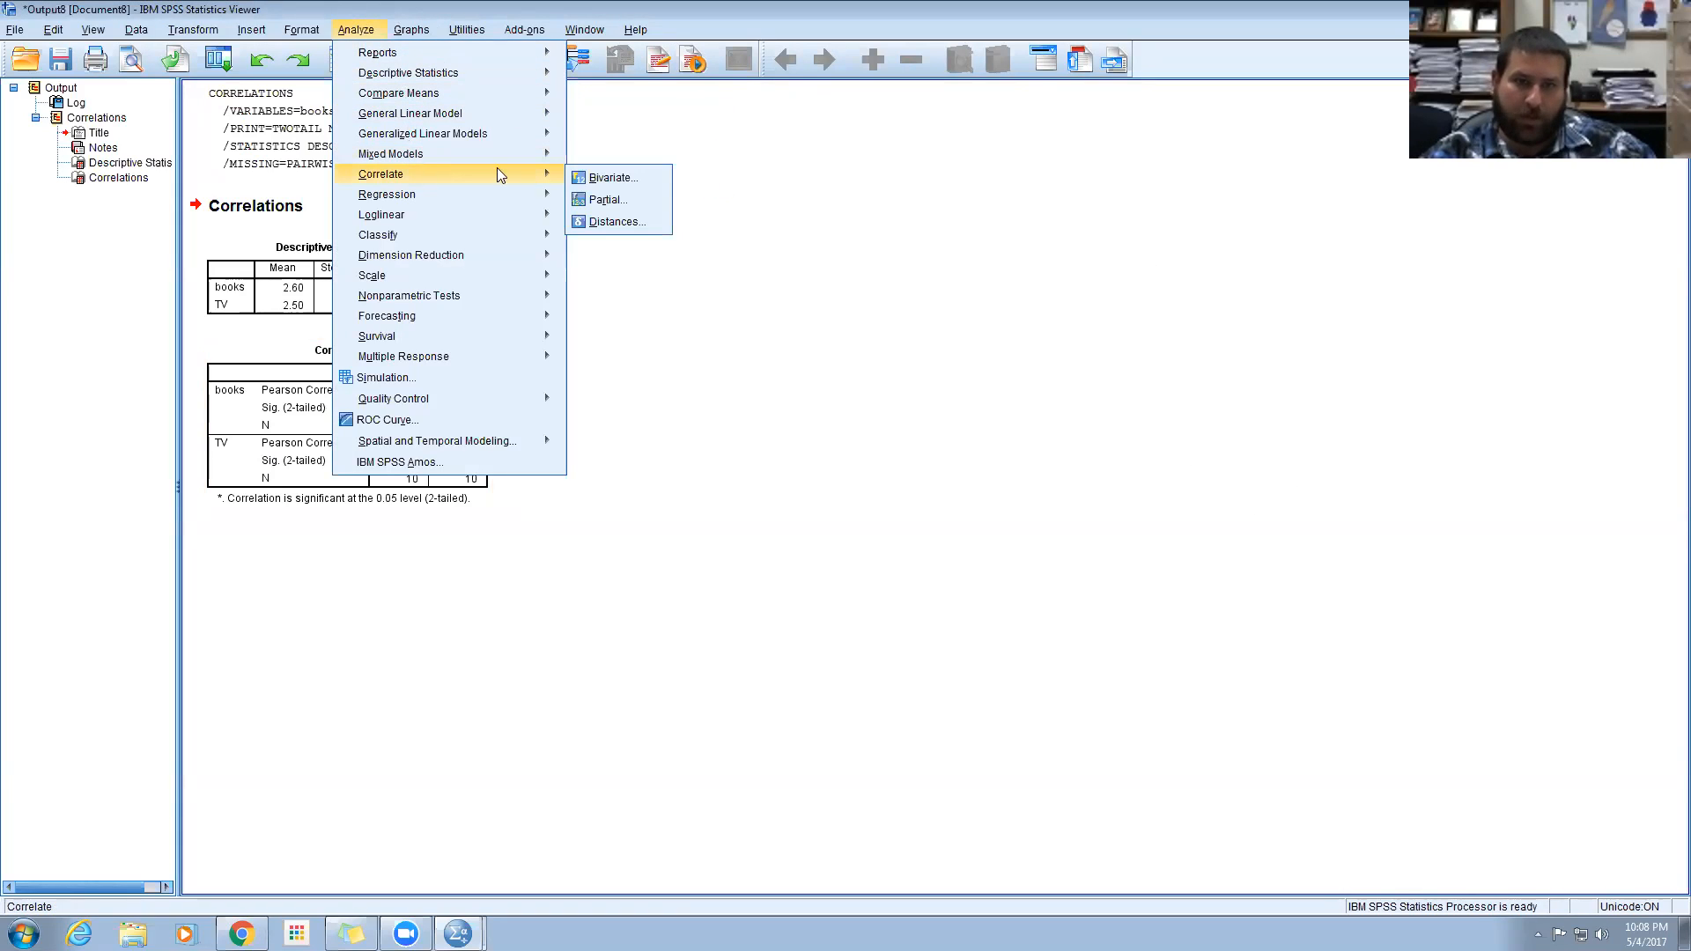
left_click(613, 177)
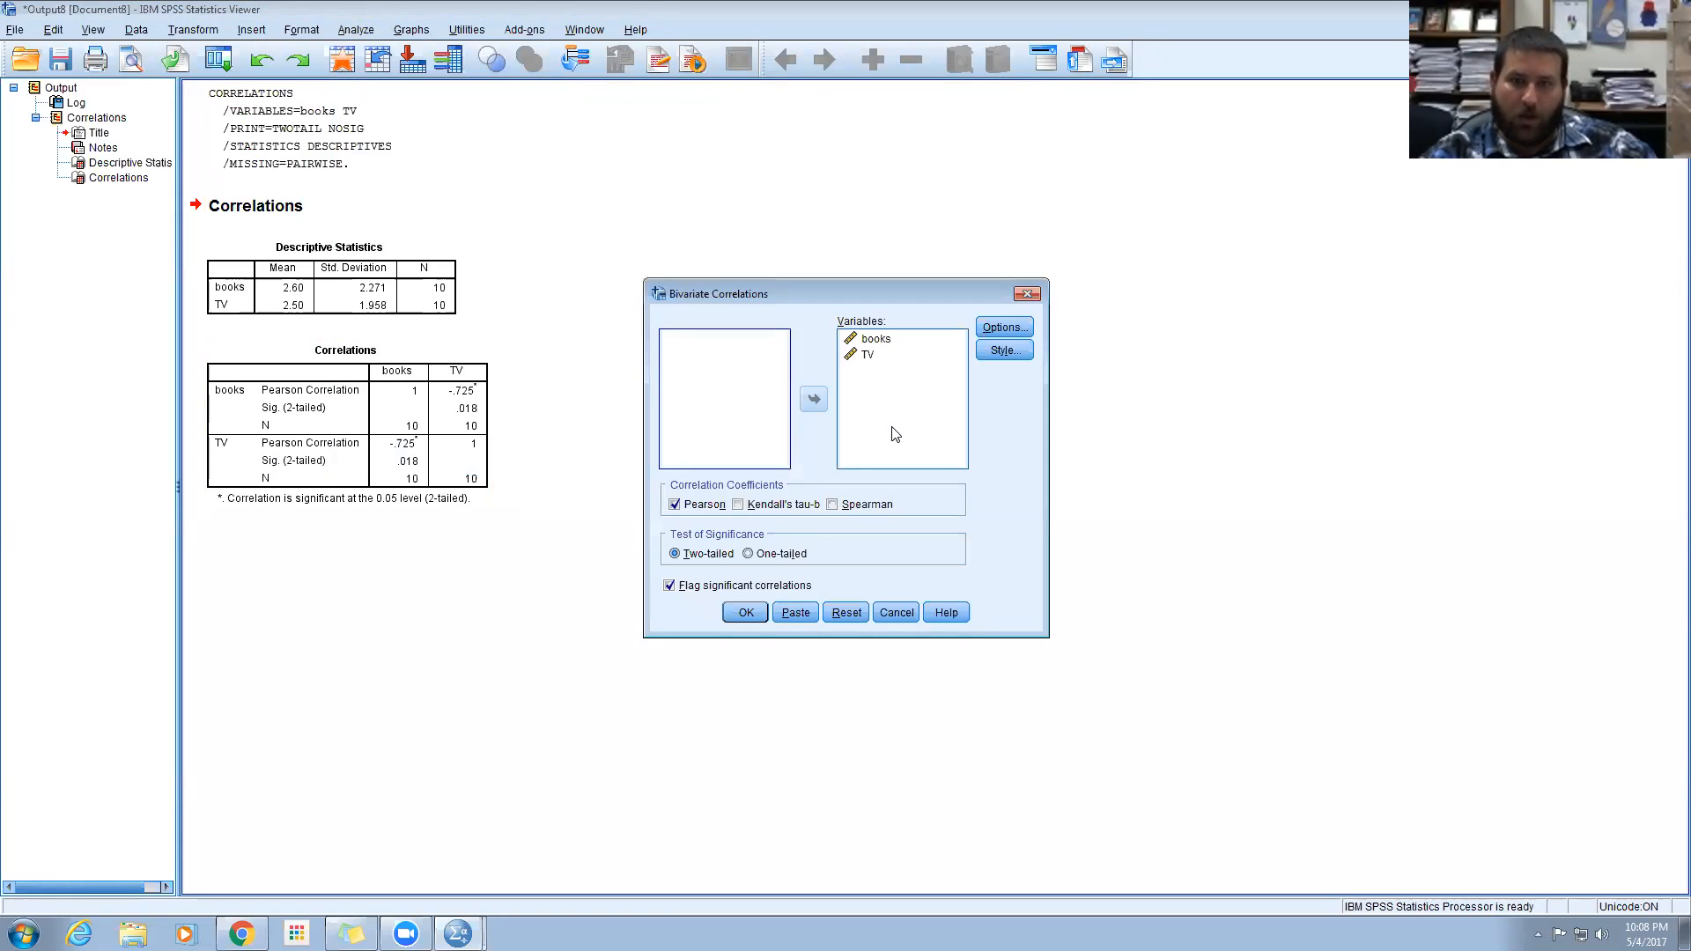
left_click(1009, 328)
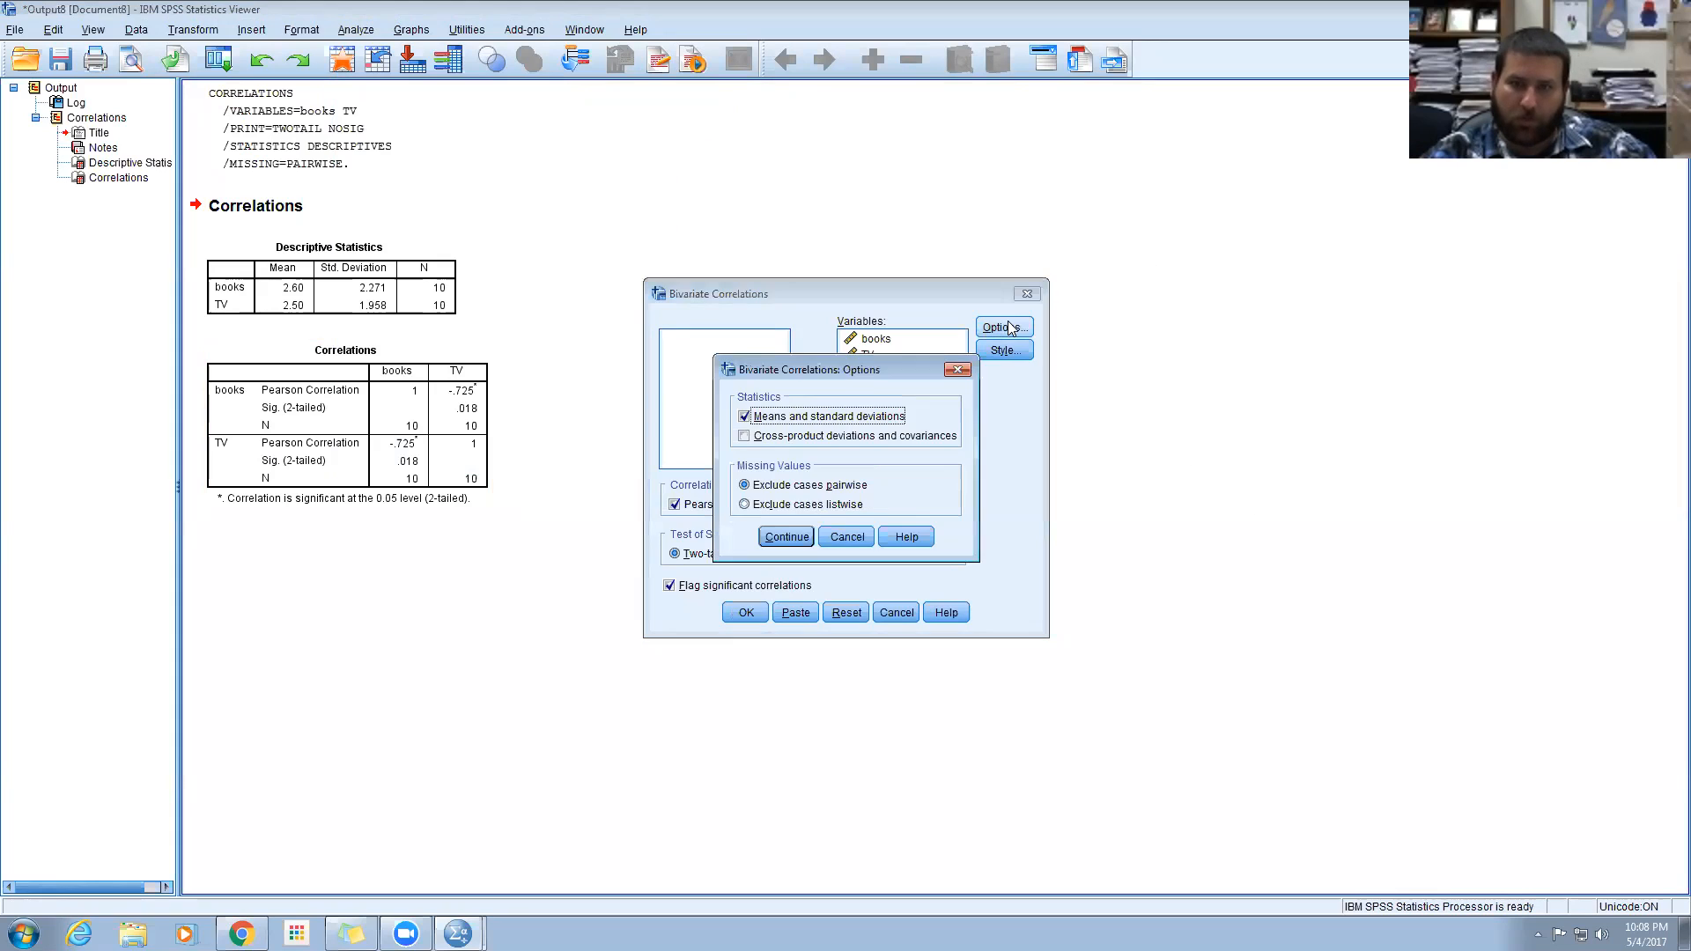
left_click(957, 370)
left_click(1003, 349)
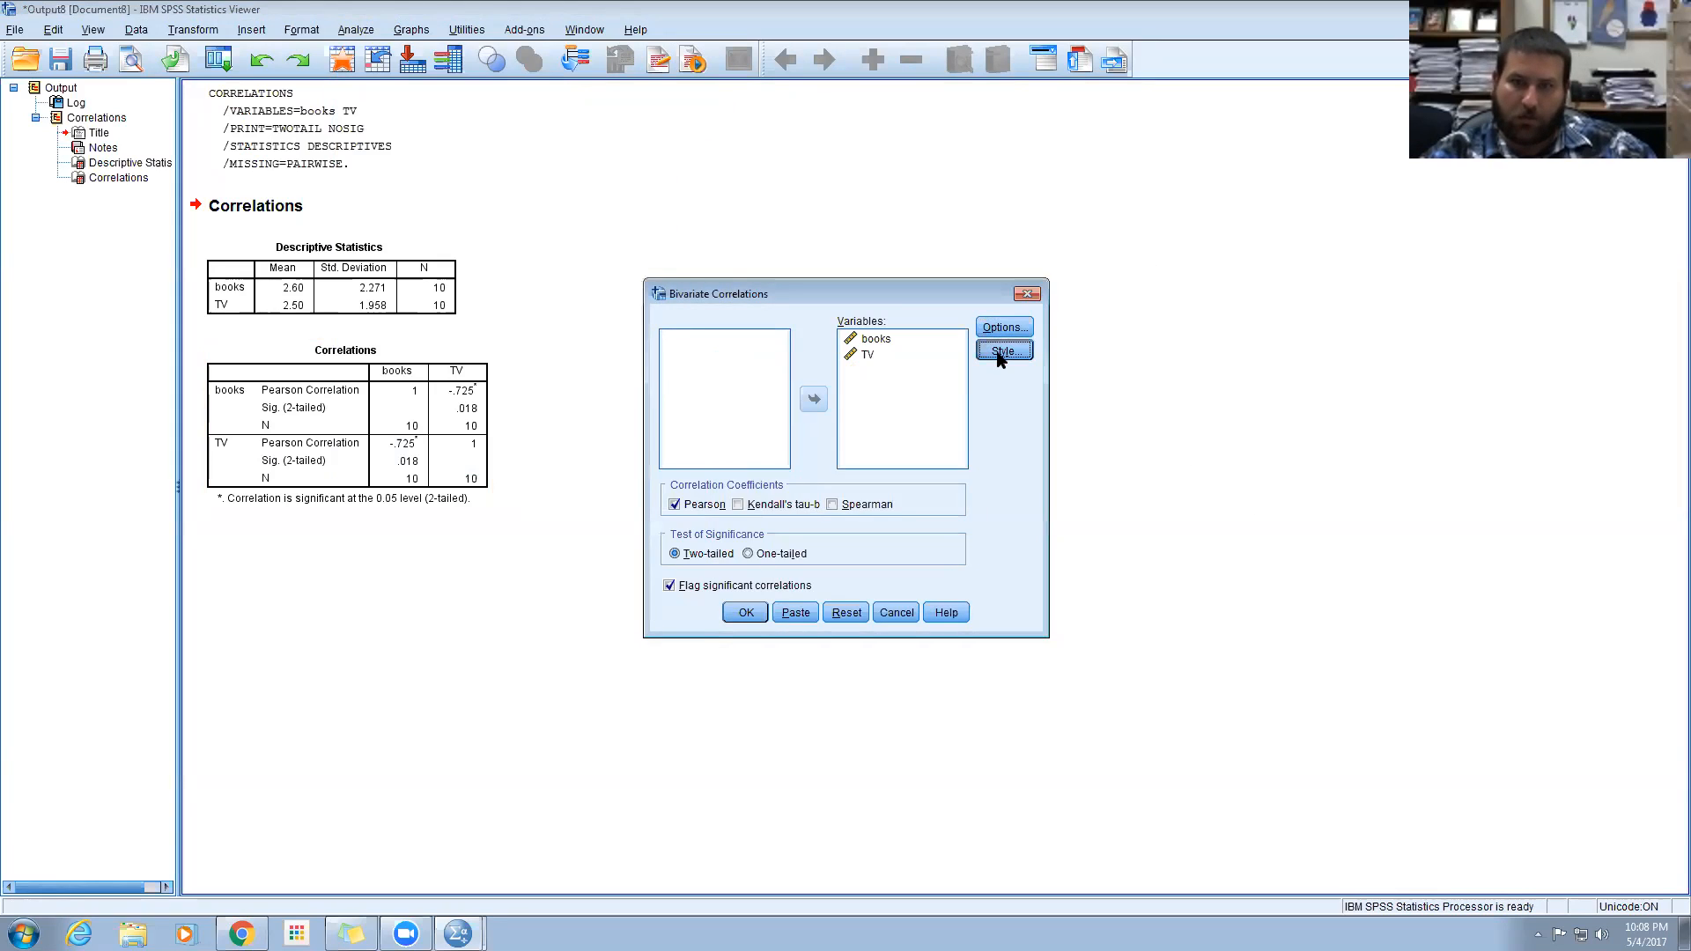
left_click(1246, 289)
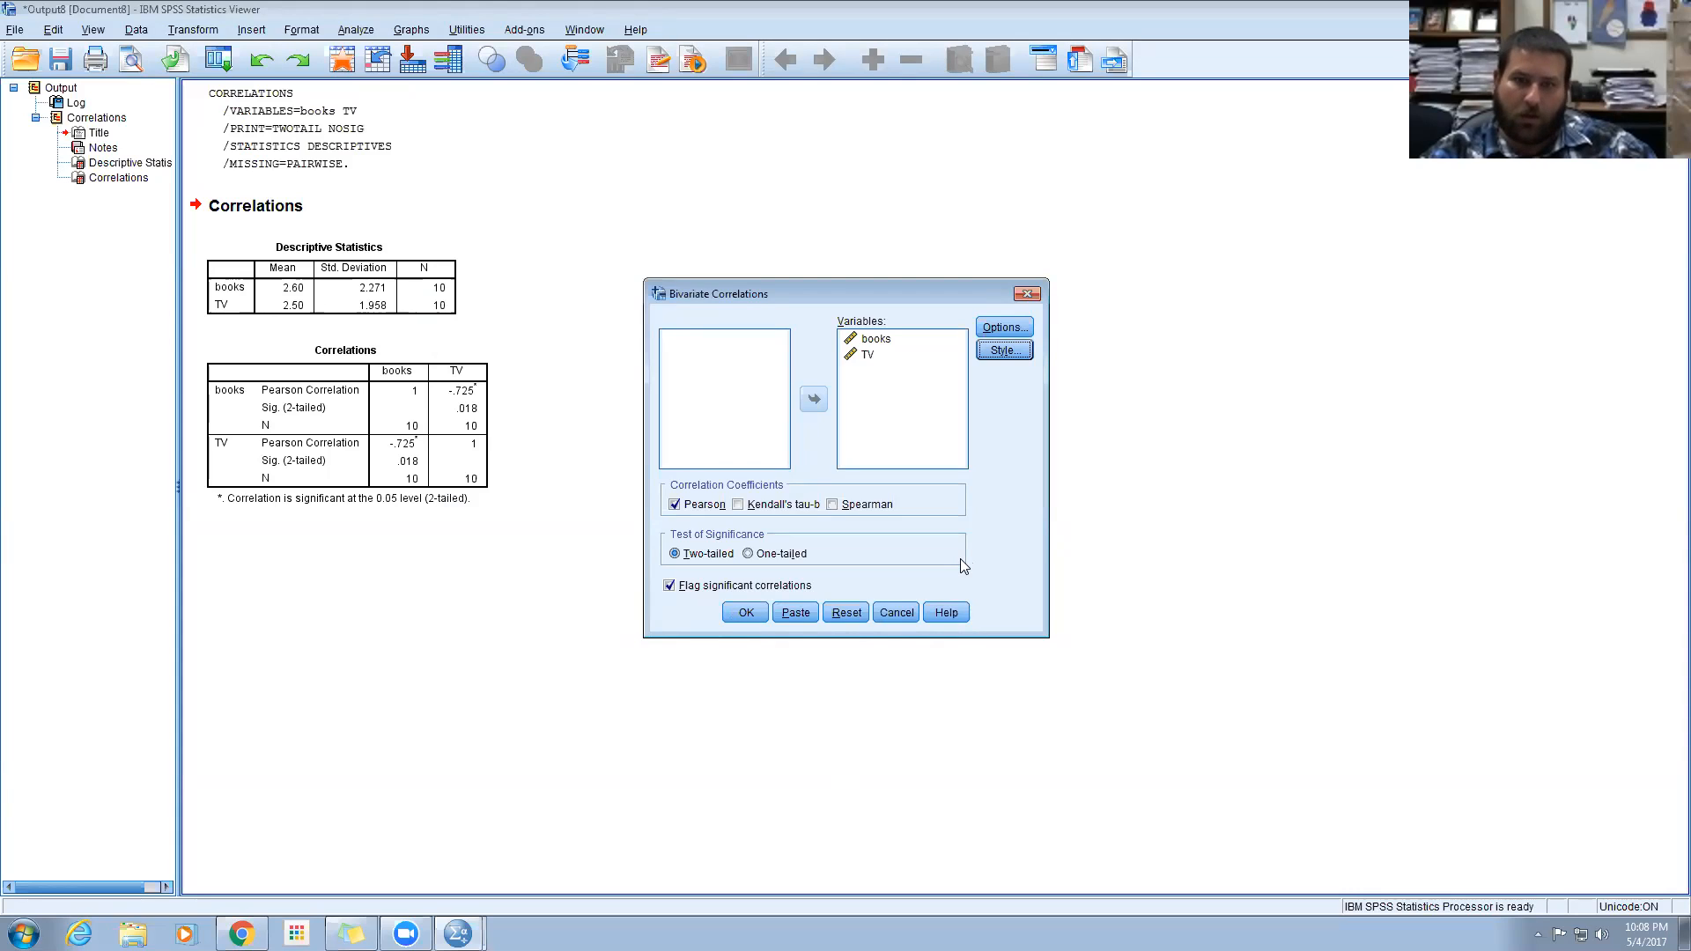
left_click(885, 619)
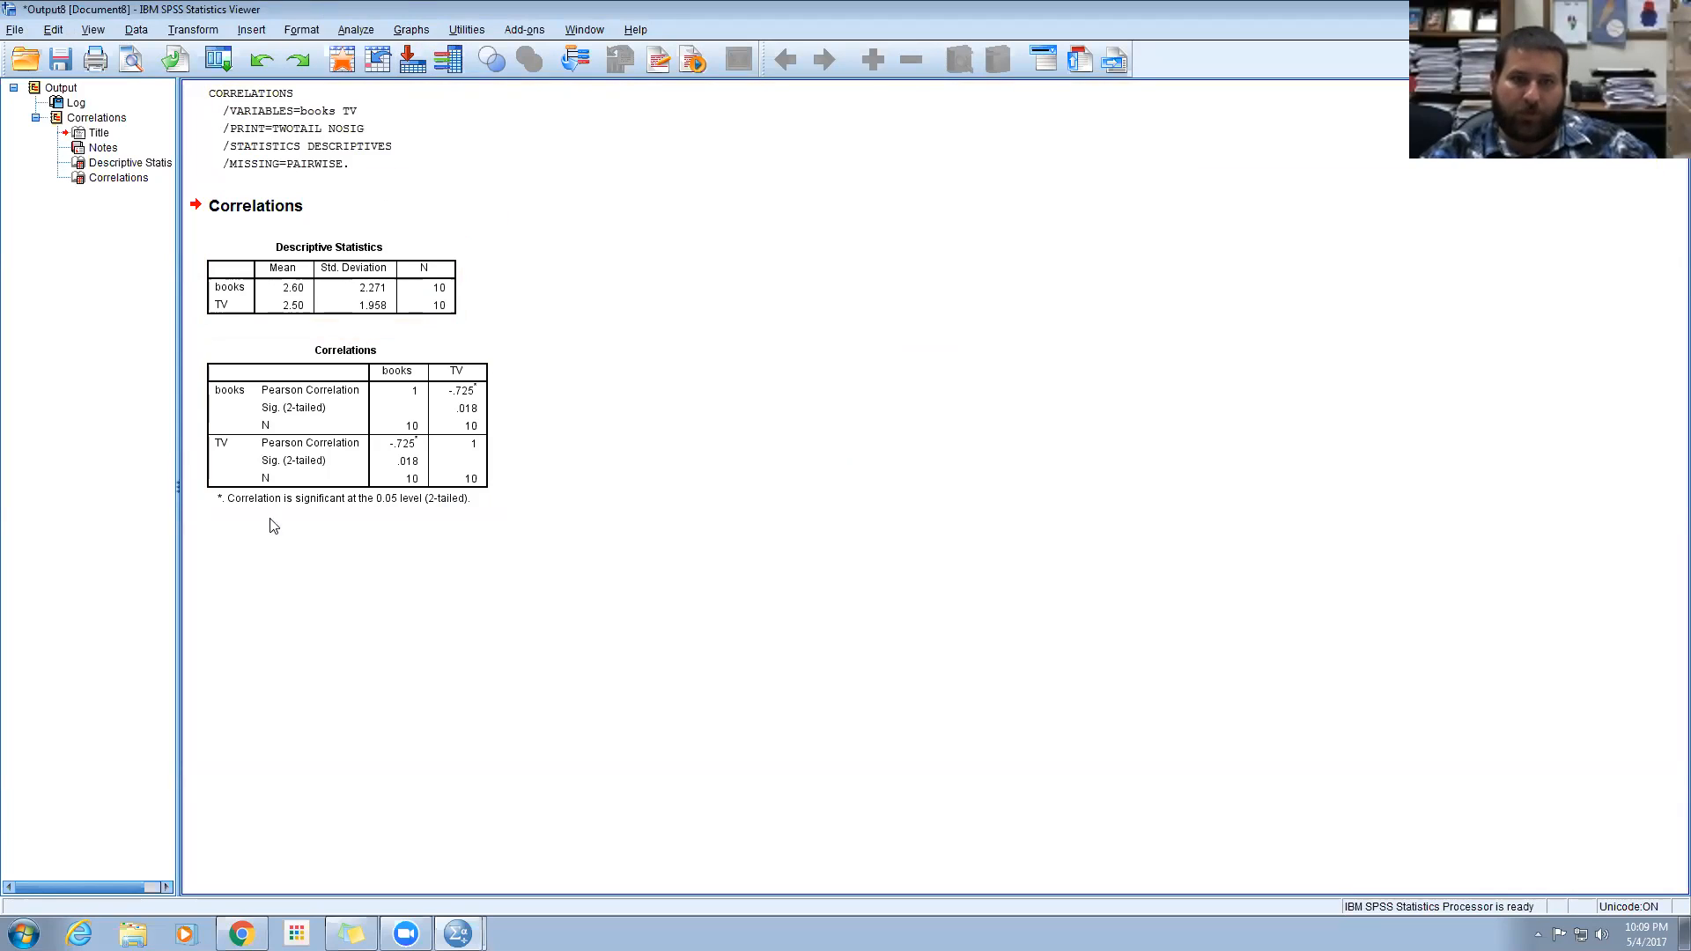
Start a new chart in Chart Builder and place the simple scatter template on the preview canvas.
left_click(414, 29)
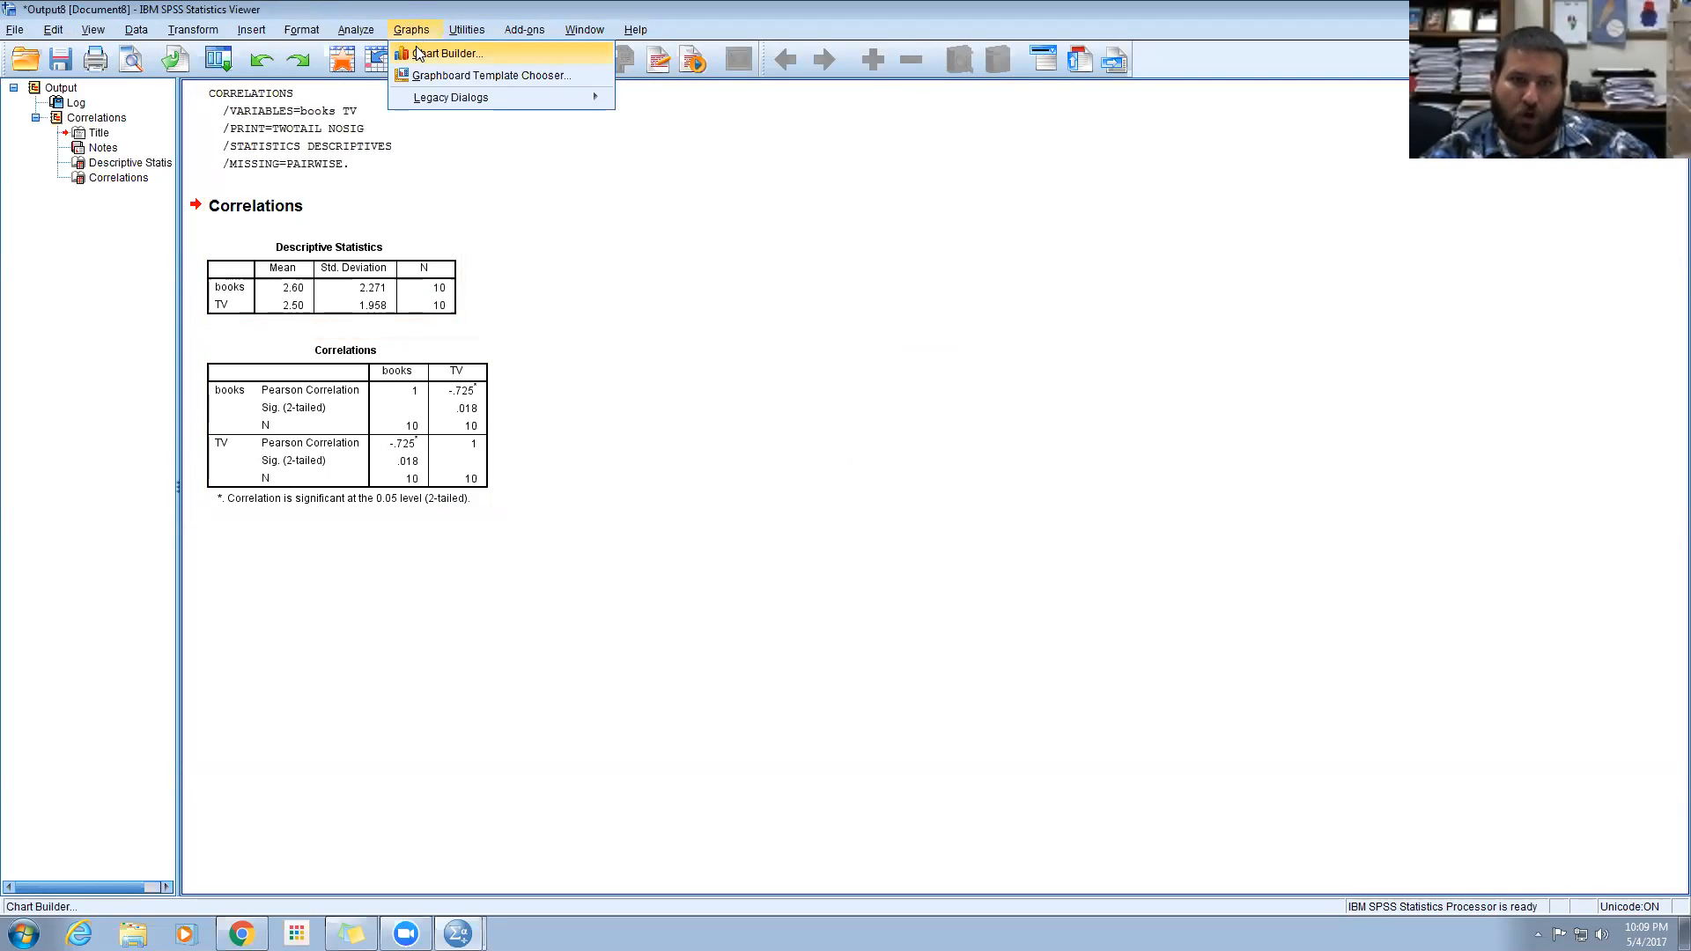
left_click(419, 52)
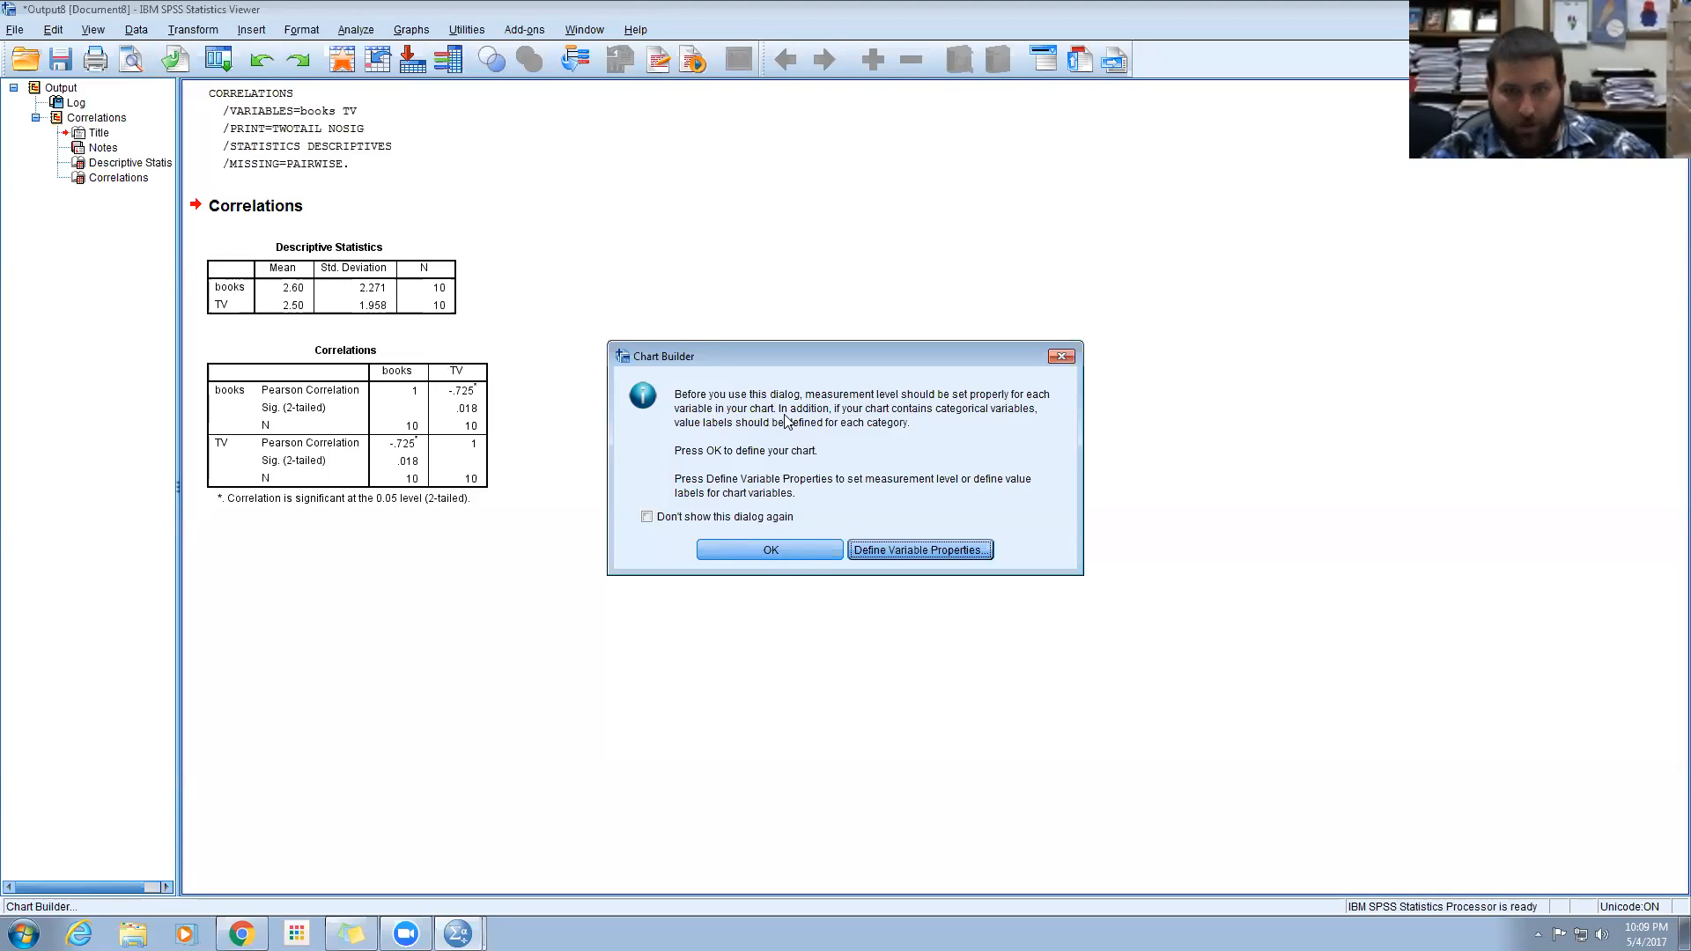
left_click(771, 548)
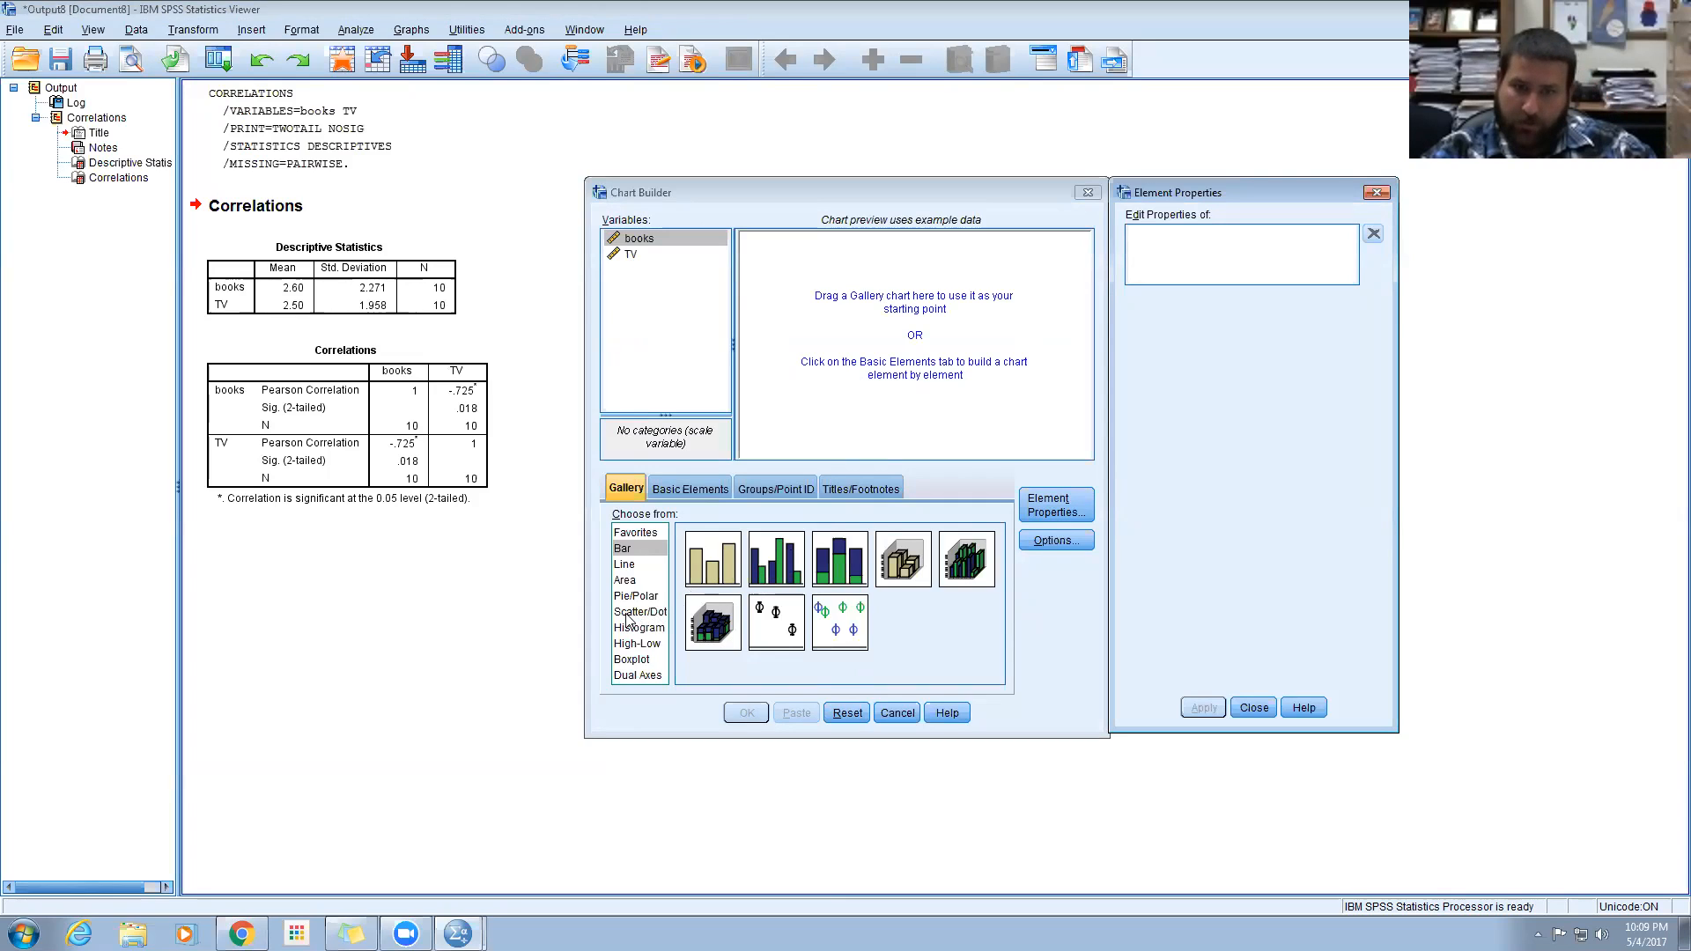
left_click(653, 612)
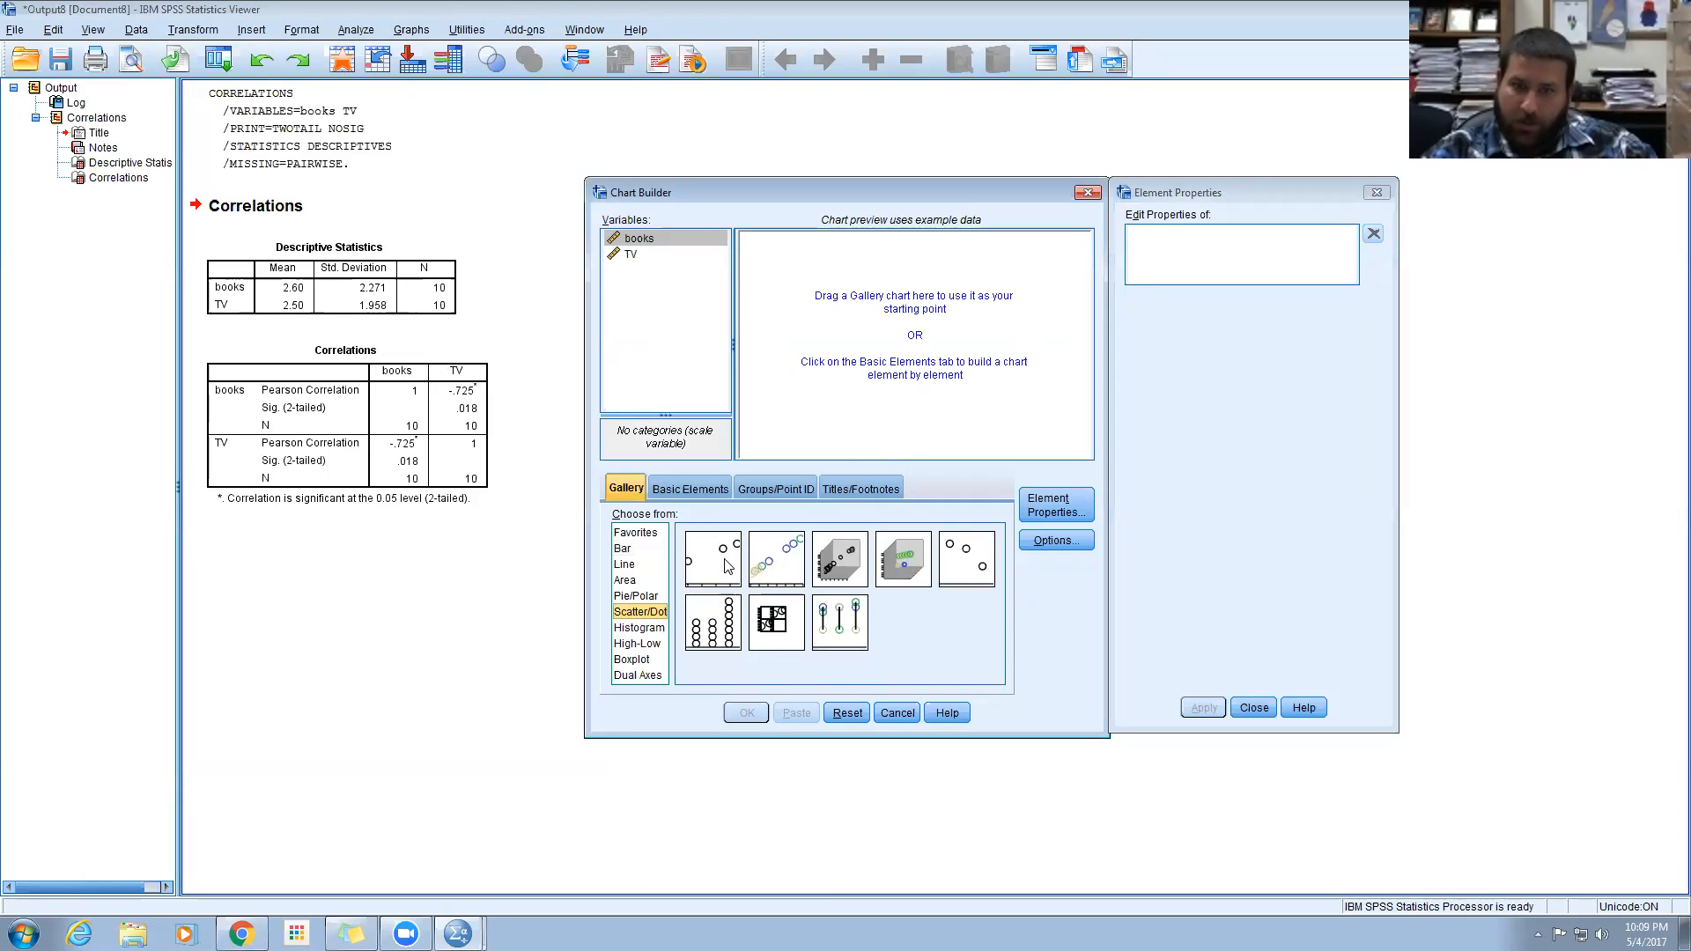
left_click(703, 566)
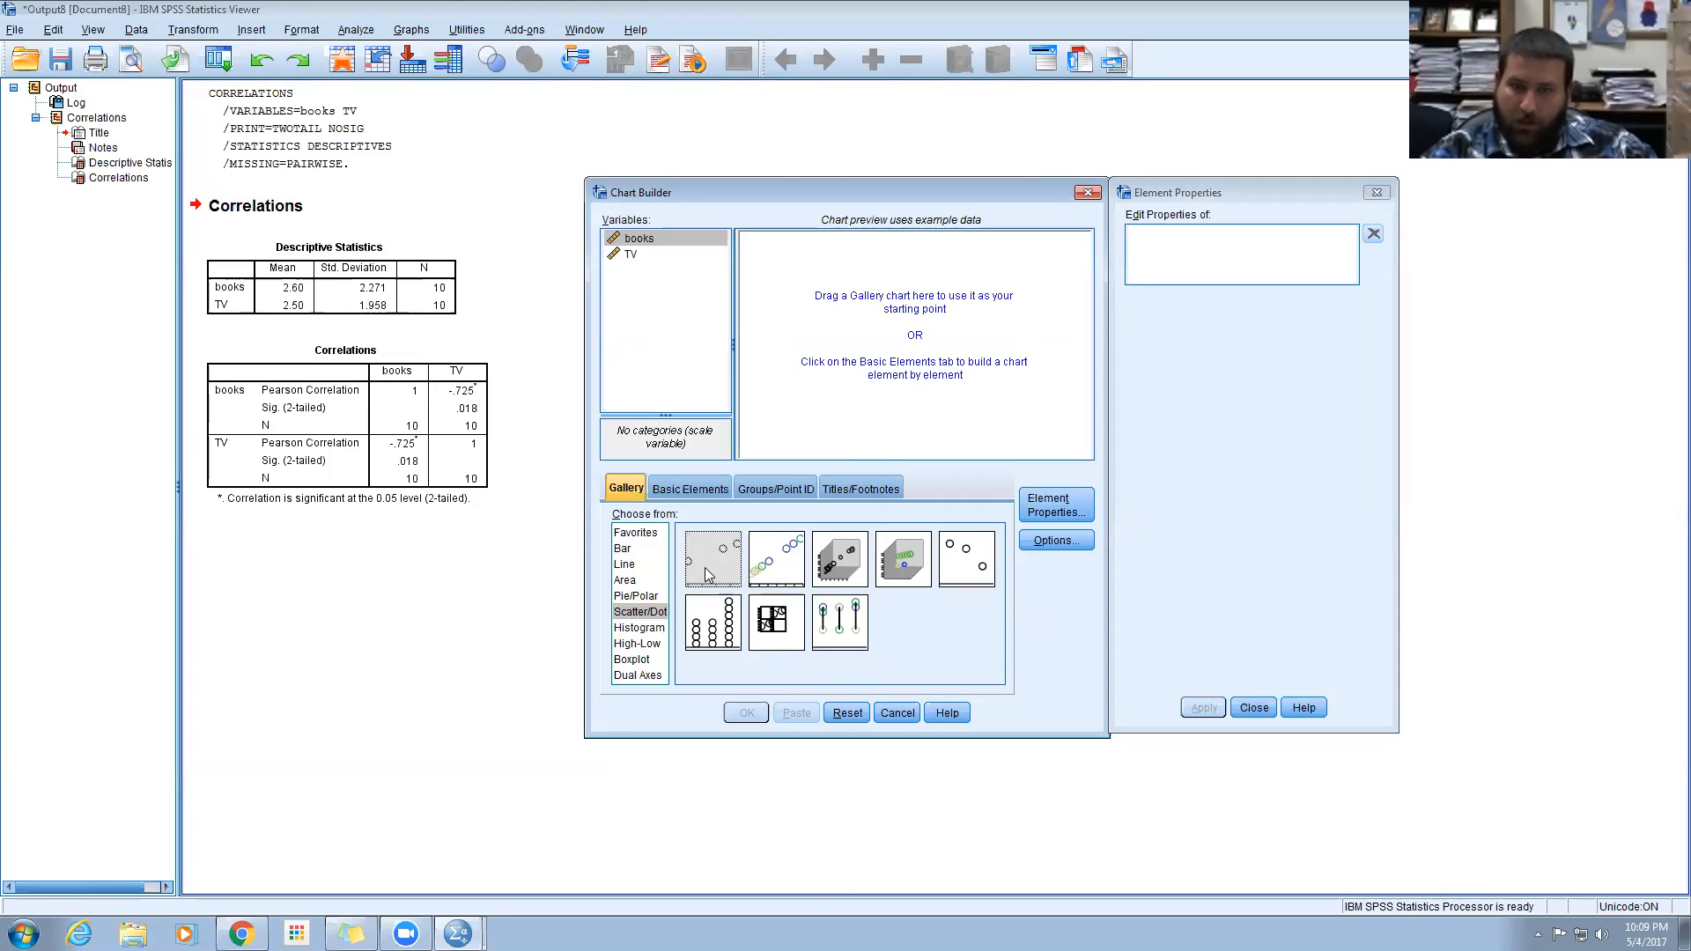
left_click_drag(711, 576, 880, 384)
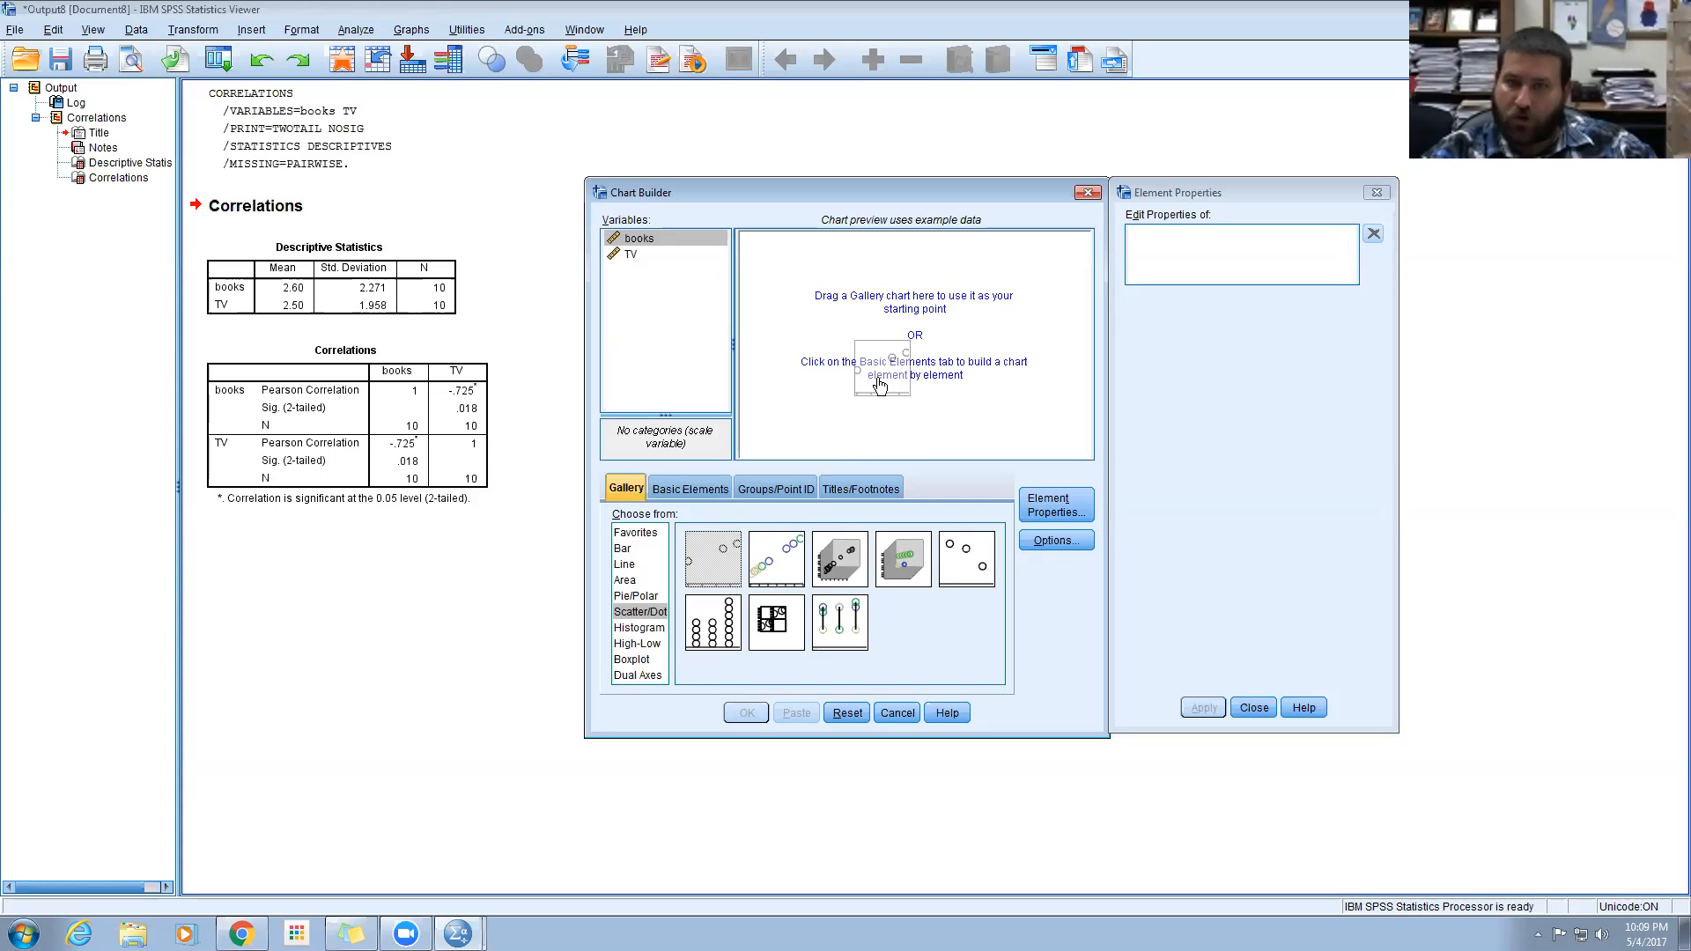
left_click_drag(880, 385, 877, 381)
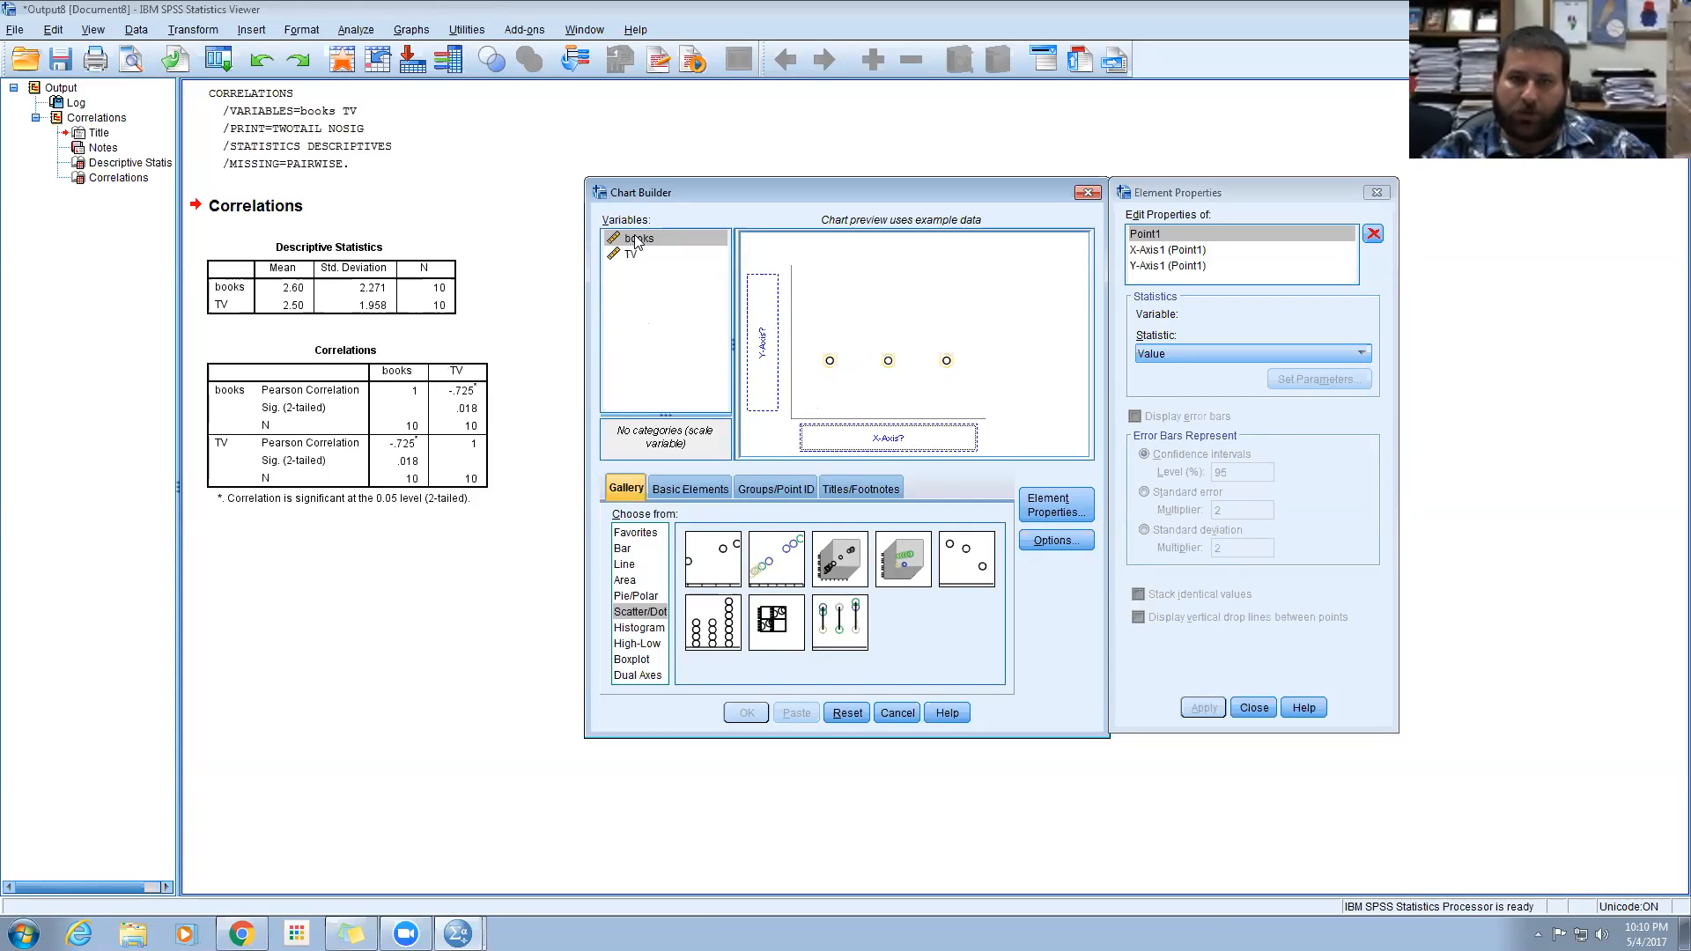
Assign books to the X axis and TV to the Y axis, and generate the scatterplot.
left_click_drag(642, 242, 641, 242)
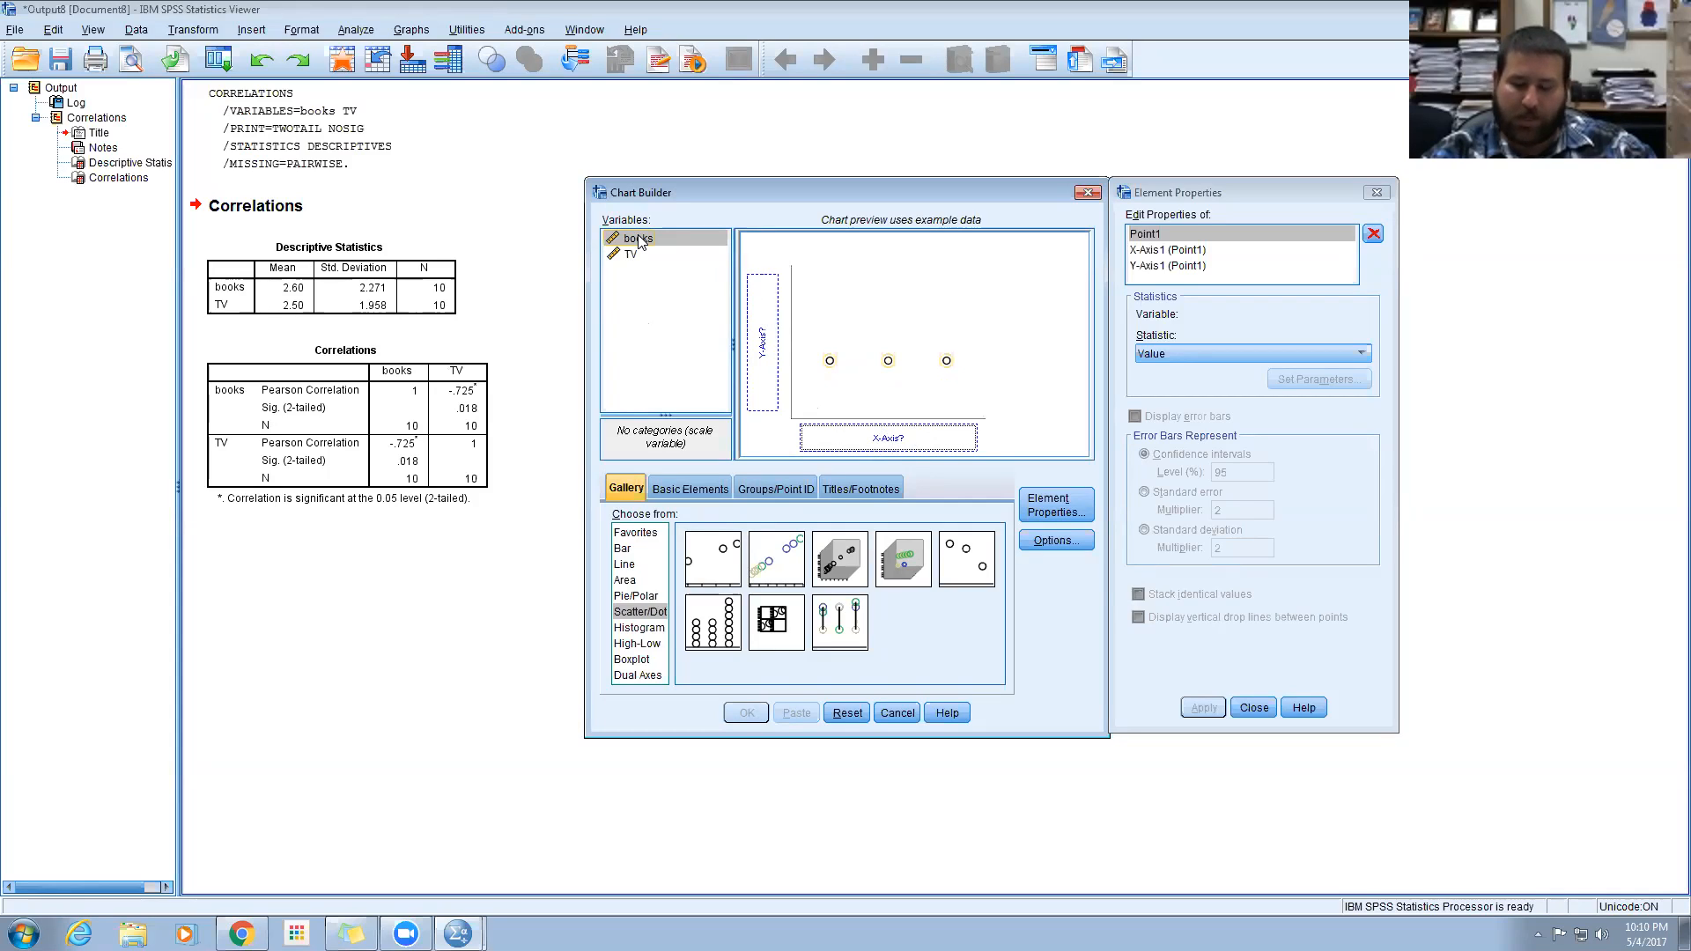
left_click_drag(641, 242, 678, 290)
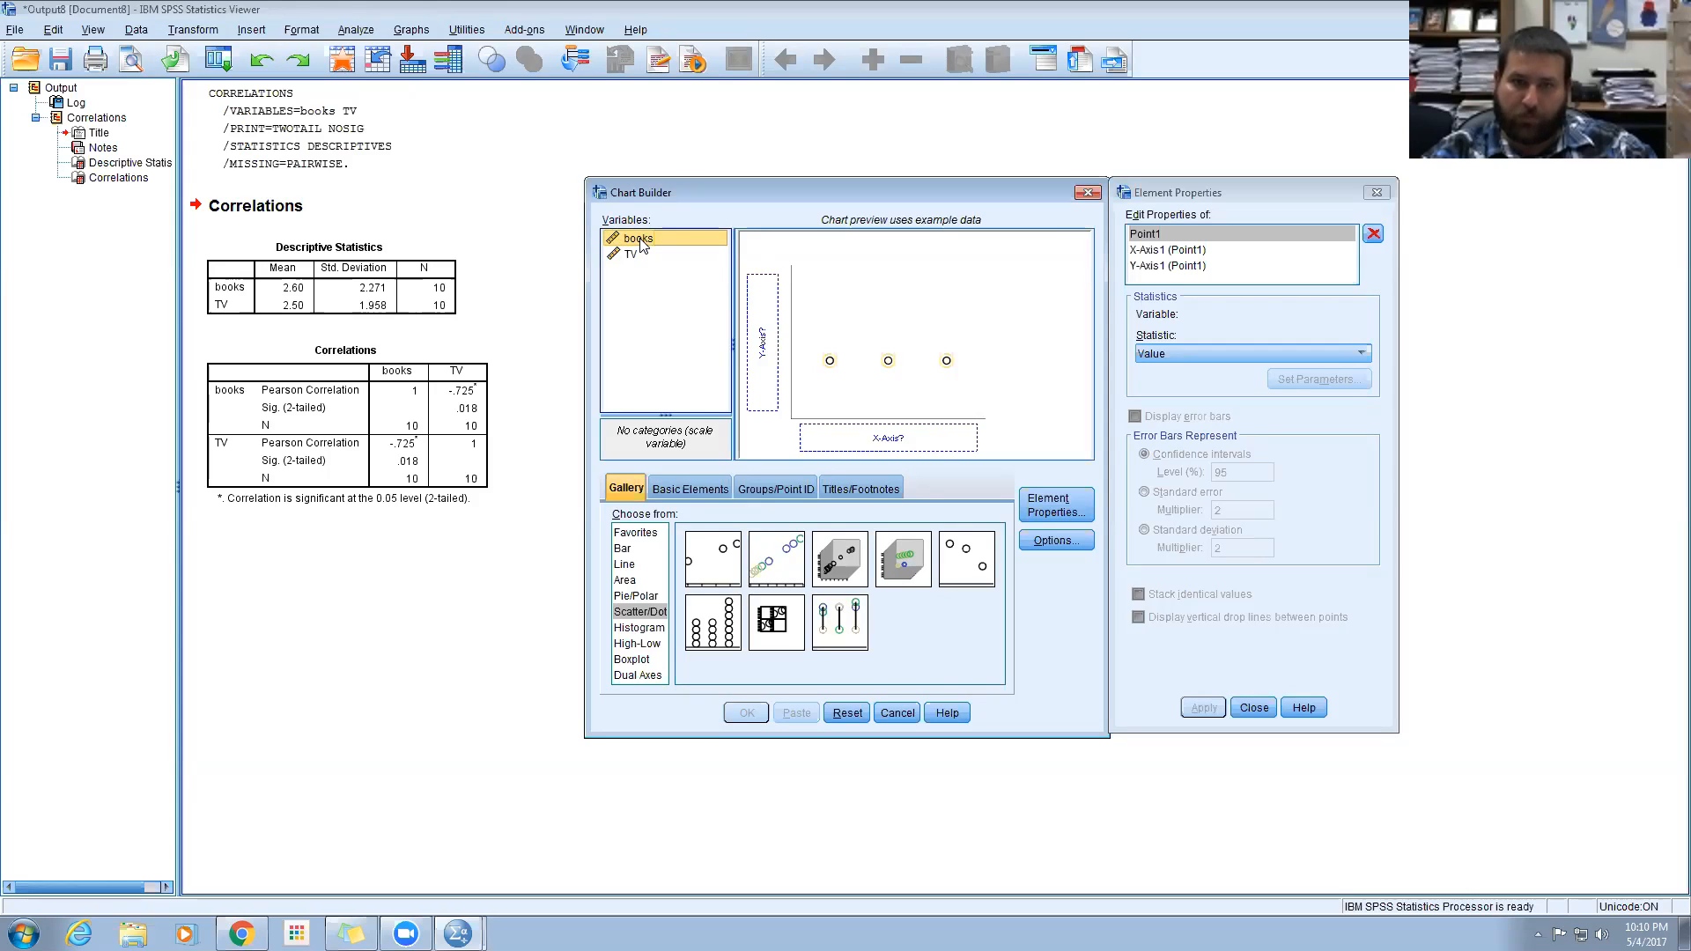
left_click_drag(634, 242, 870, 442)
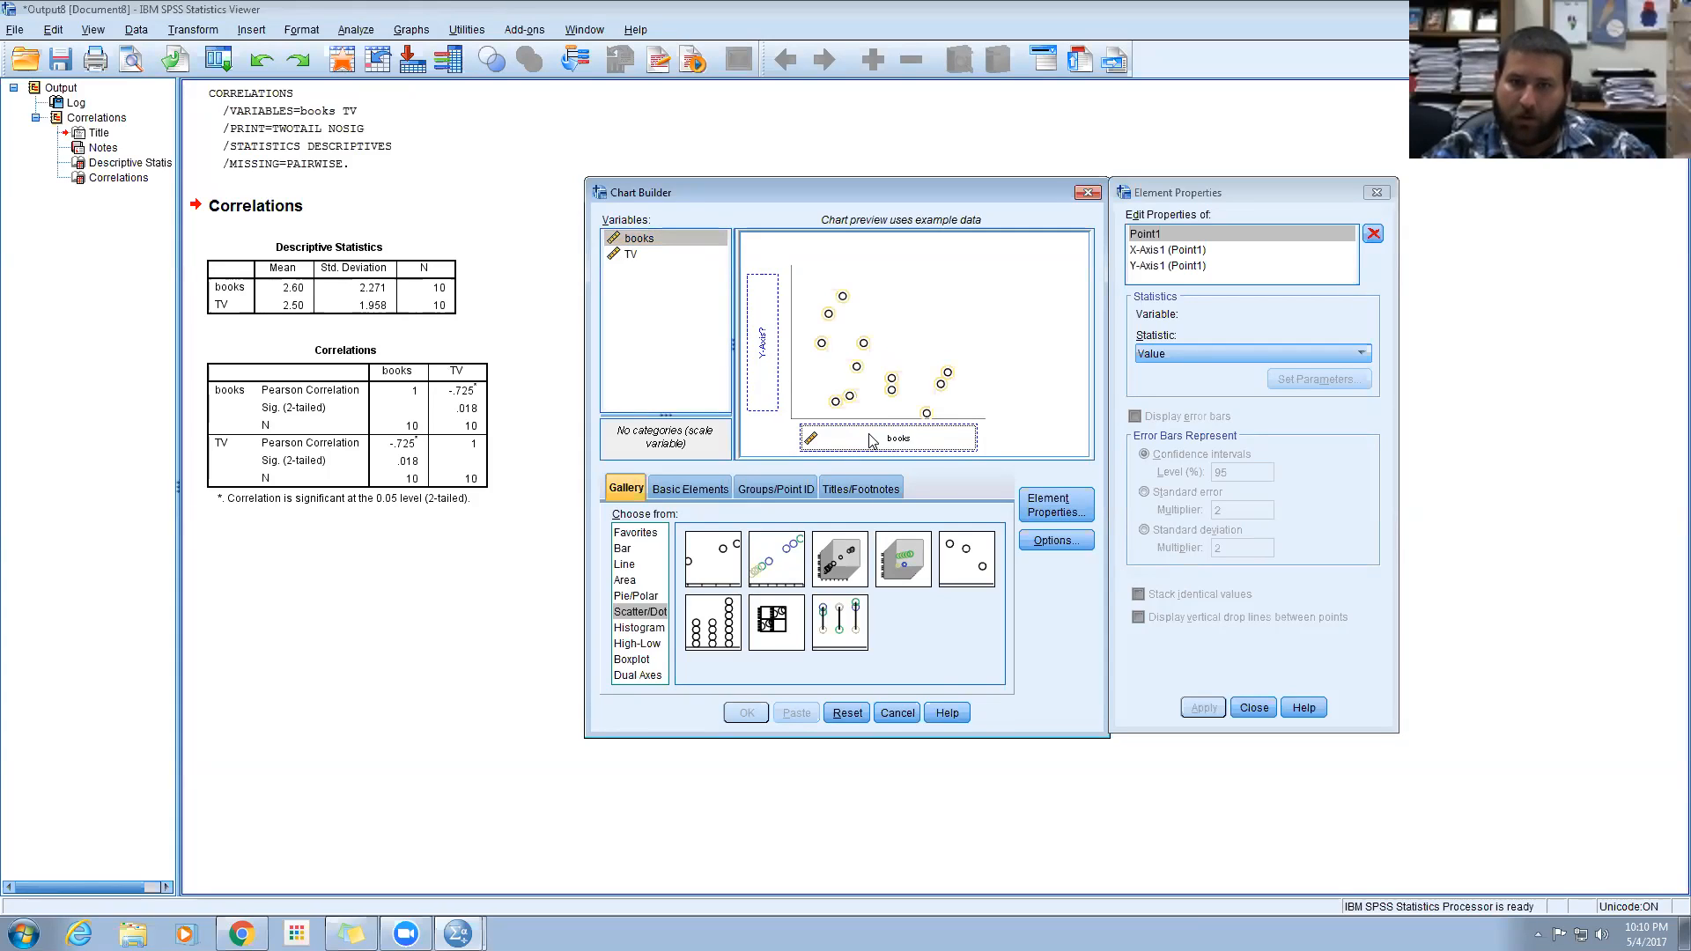
left_click(625, 254)
left_click_drag(625, 253, 763, 342)
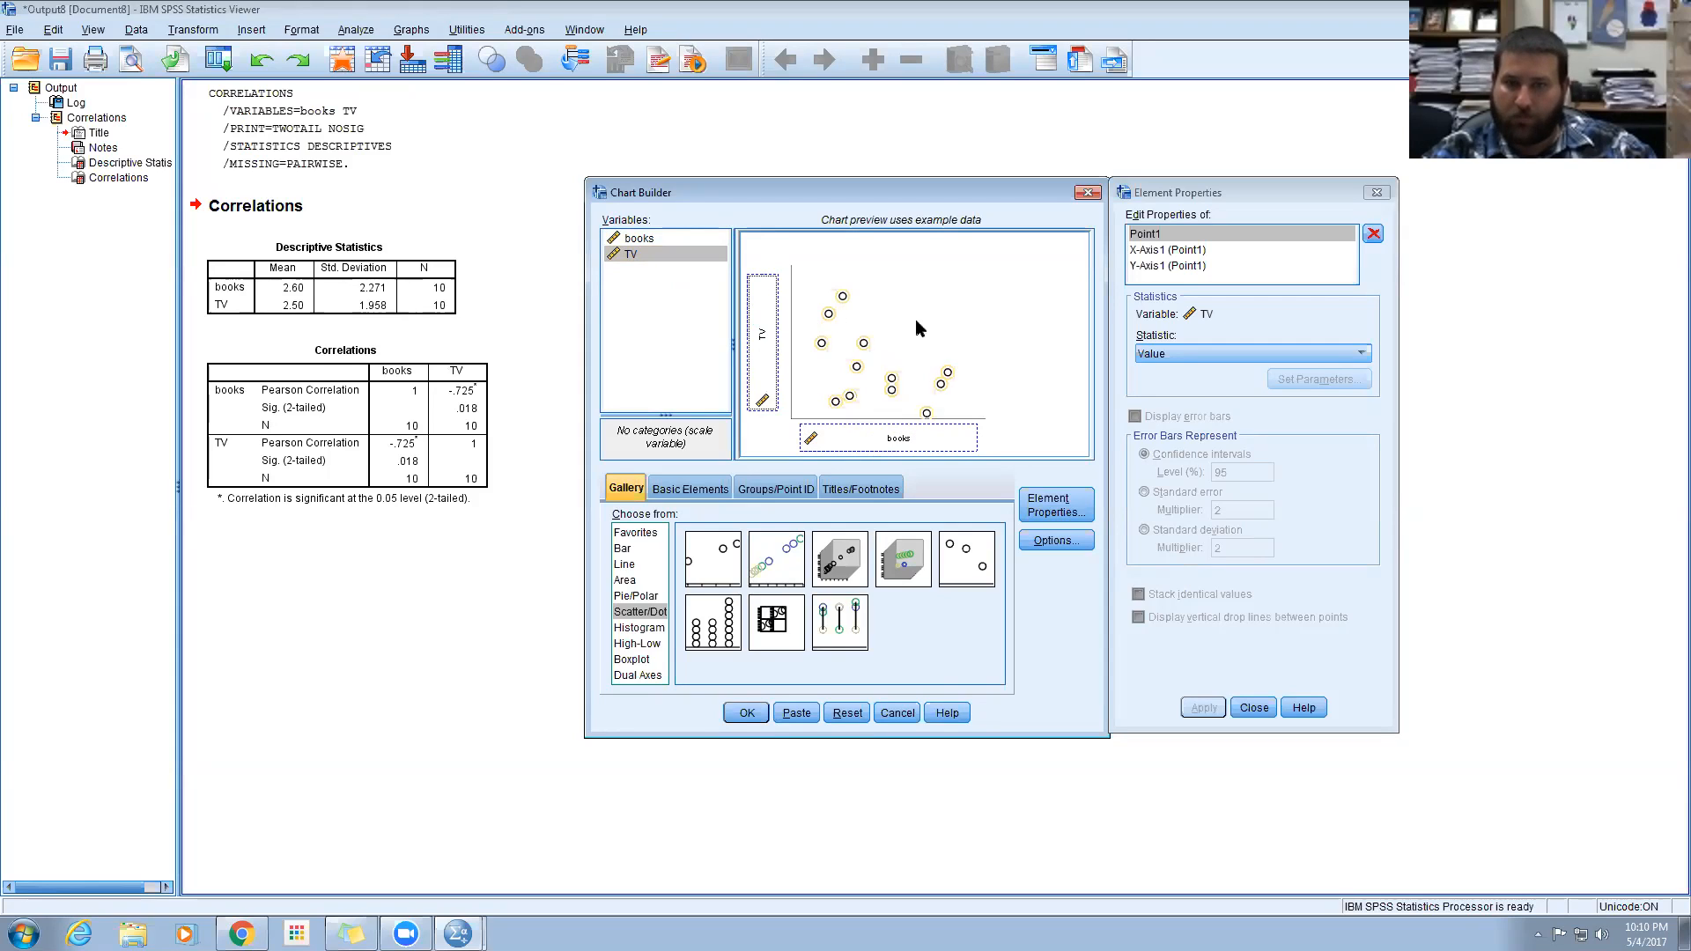
left_click(747, 713)
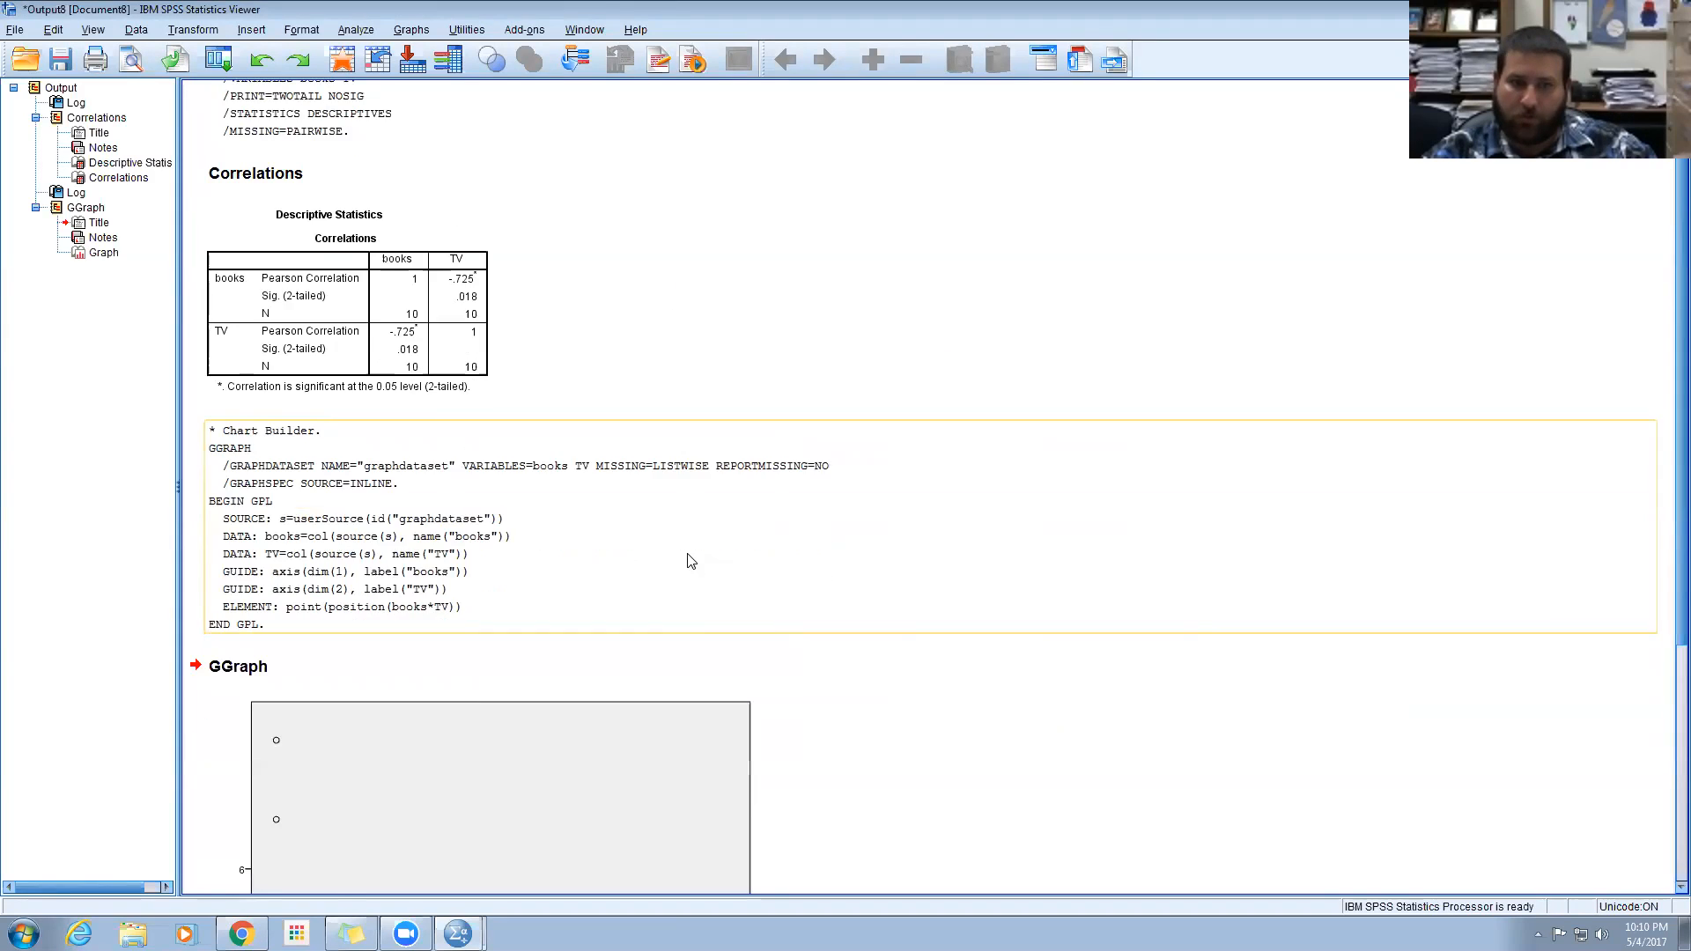
left_click(548, 513)
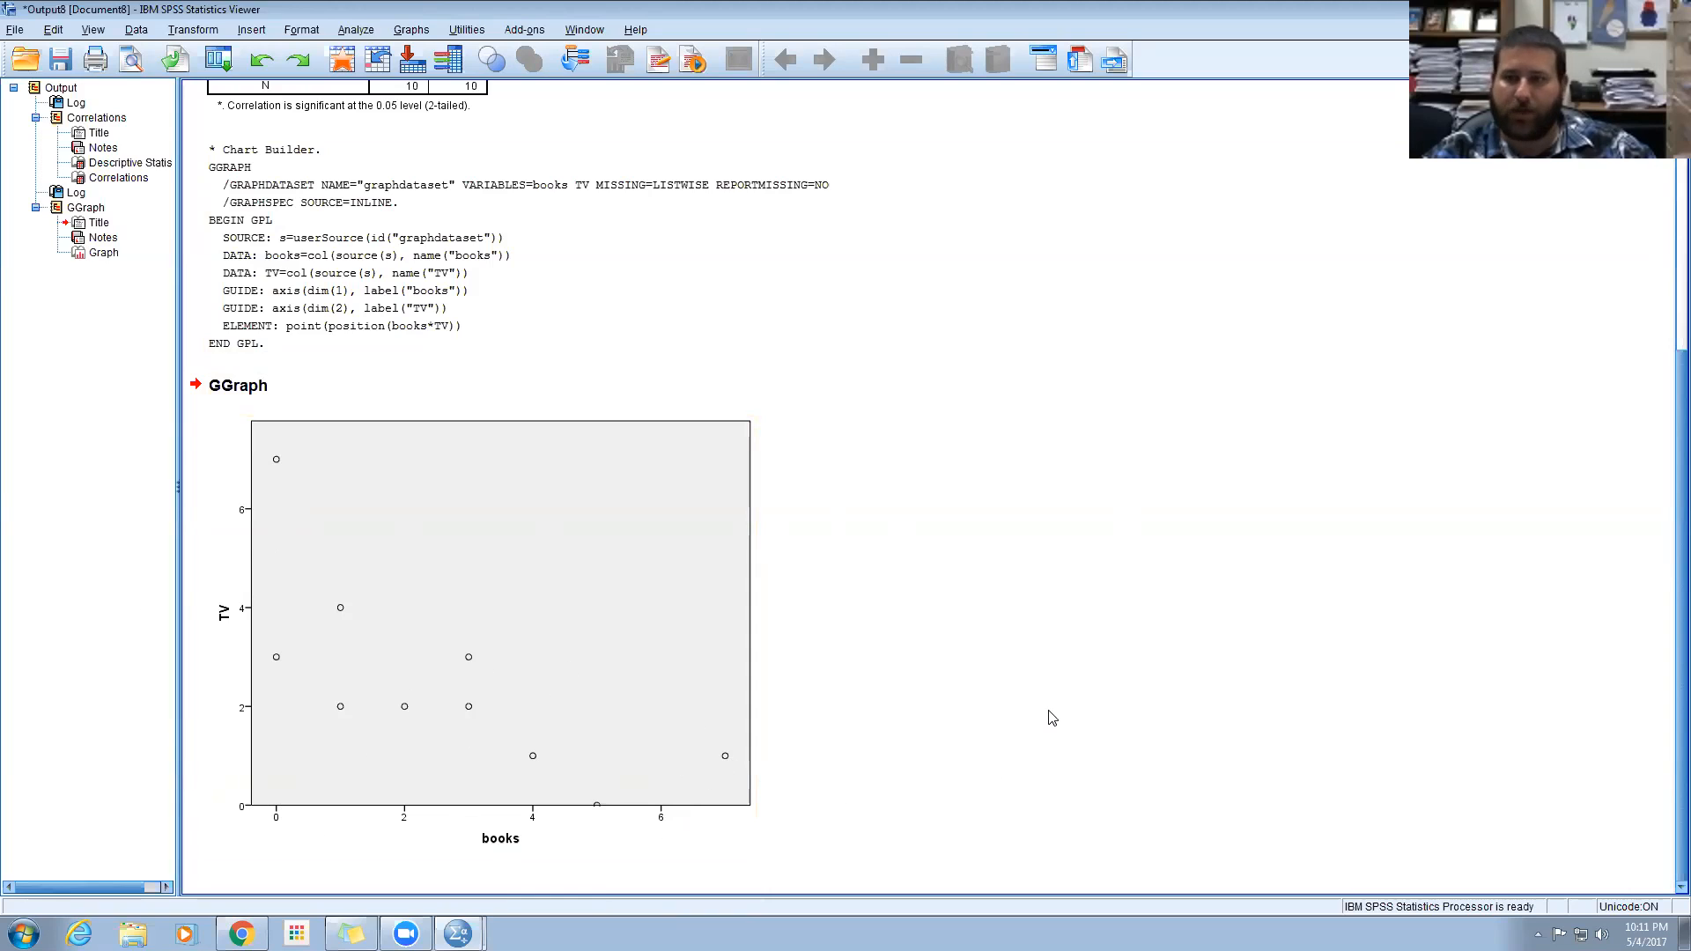
scroll(1050, 718, "up", 3)
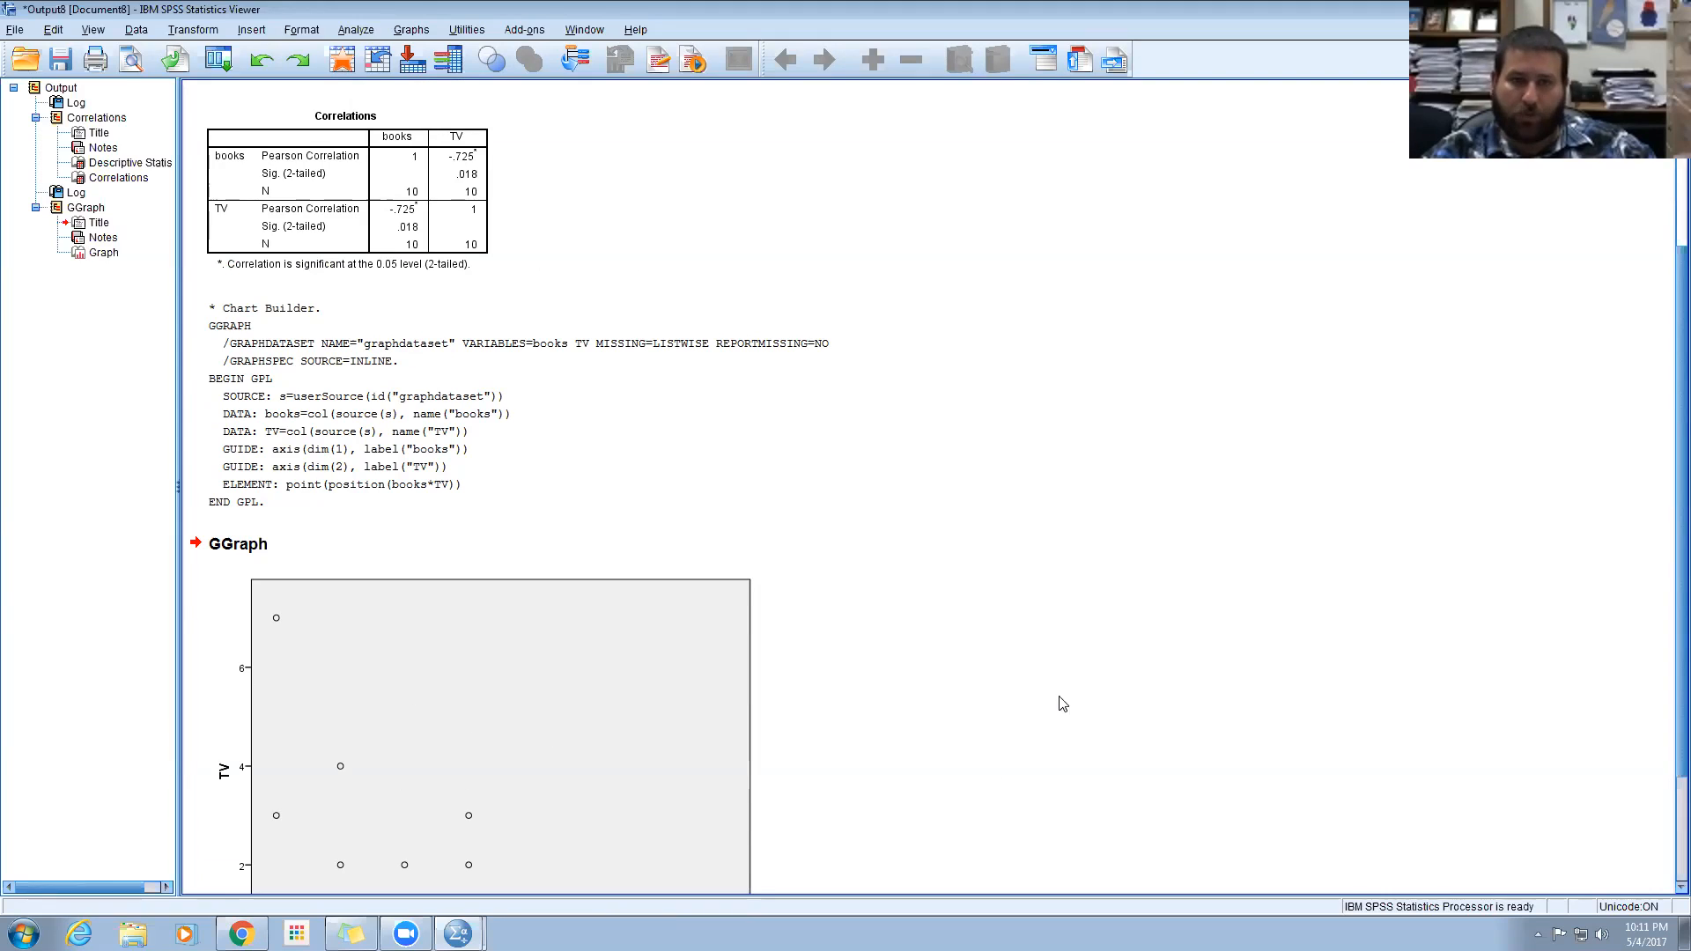
scroll(804, 706, "down", 3)
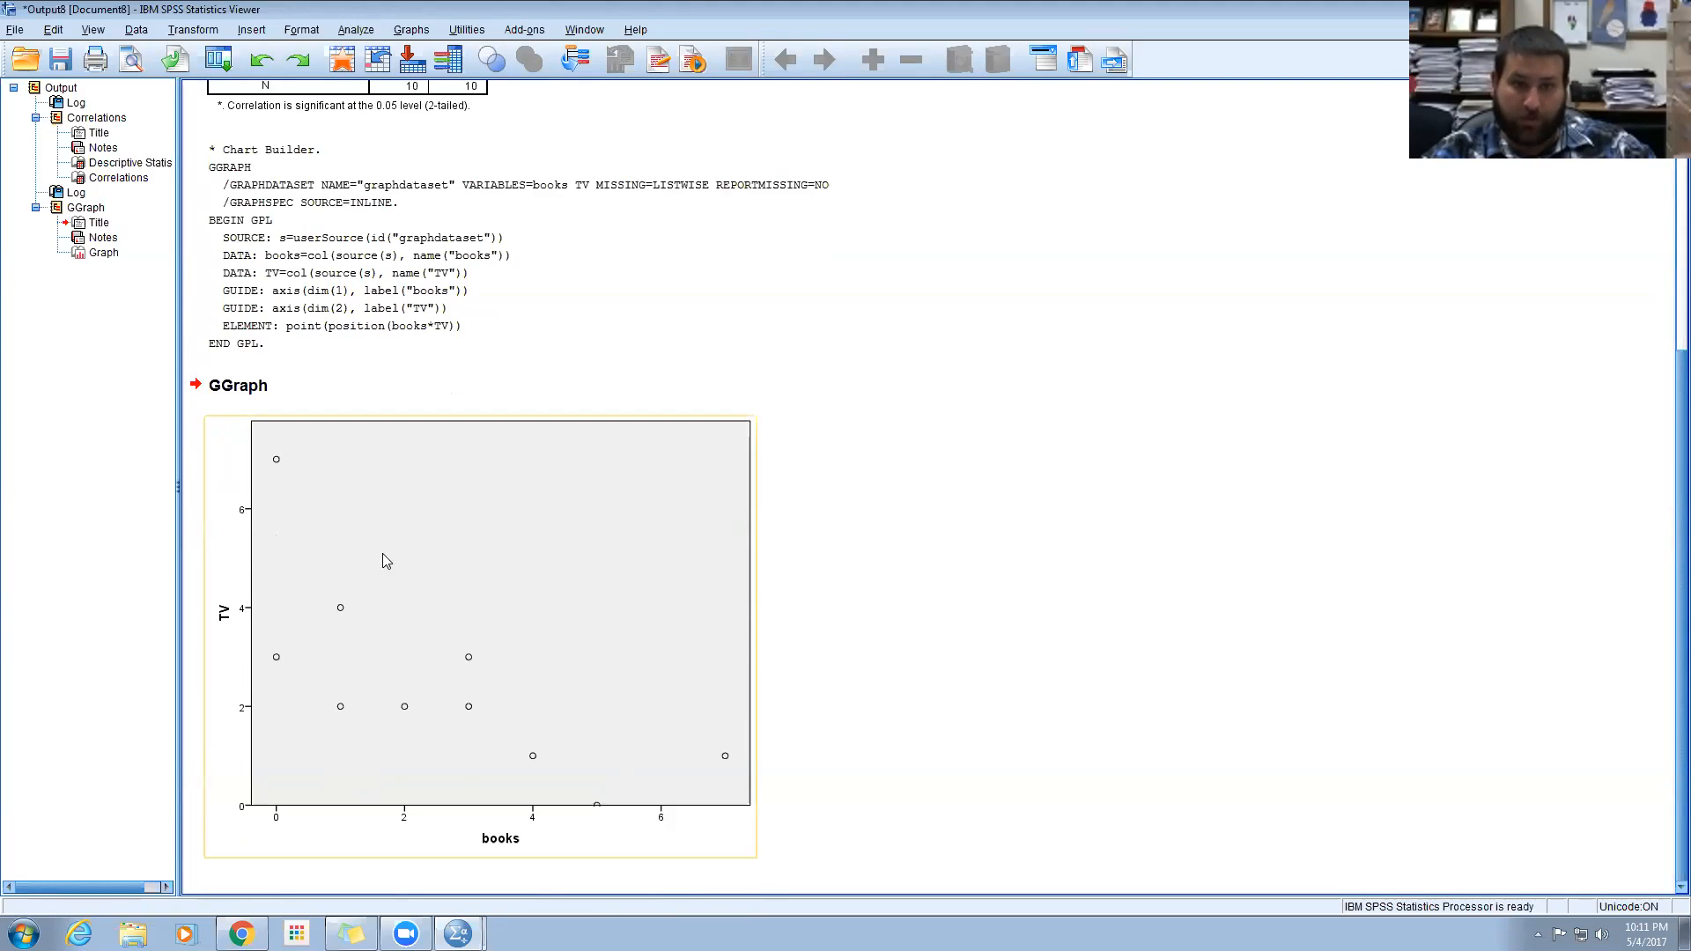